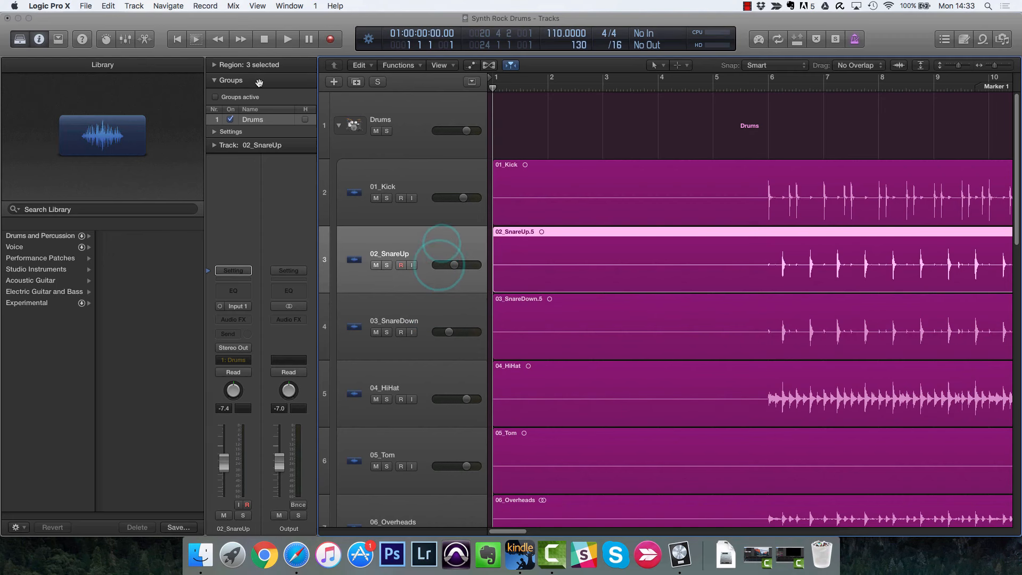
Step: Start Replace or Double Drum Track on the 02_SnareUp track and set its mode to Replacement
click(130, 6)
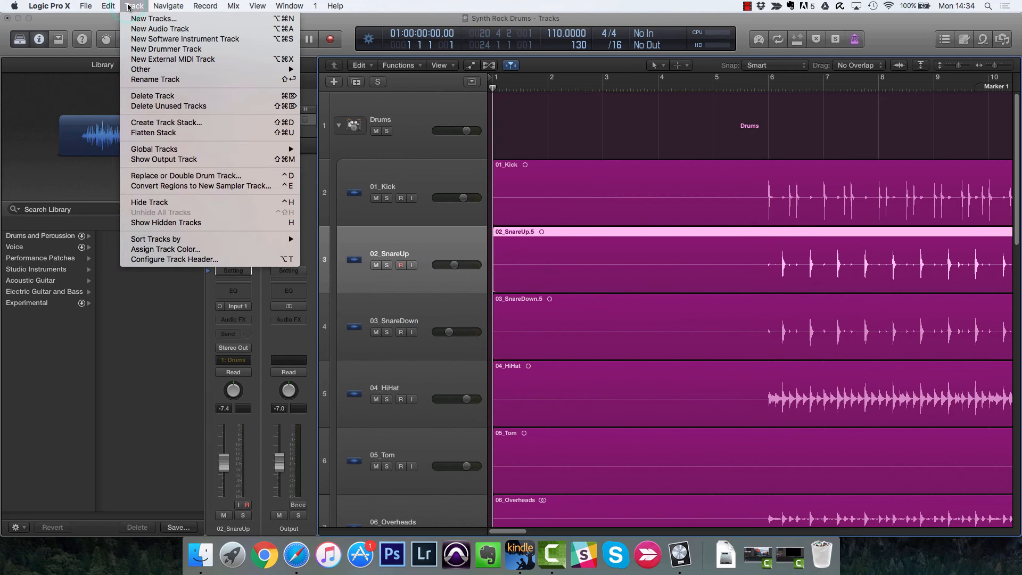
click(150, 178)
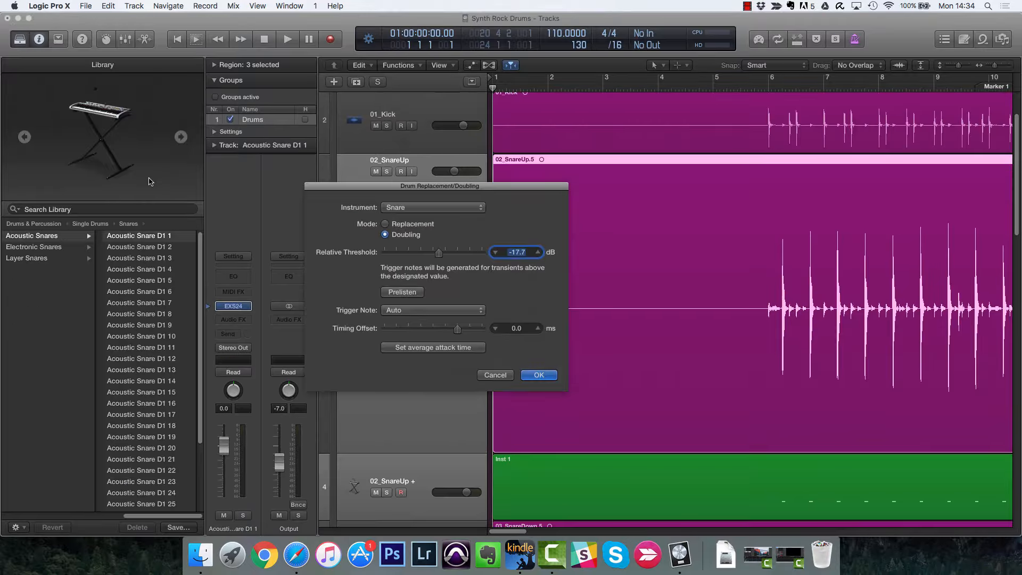
click(401, 224)
scroll(637, 317, down, 3)
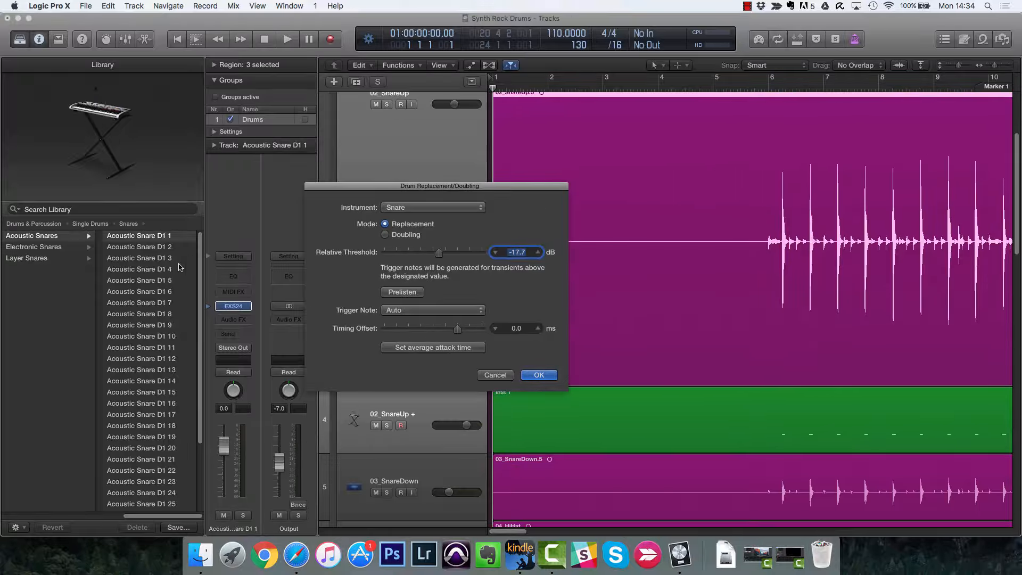
Step: Play the song from bar 6 and audition Acoustic Snare D1 5, 6 and 7 as the replacement sound
click(160, 280)
click(769, 86)
key(space)
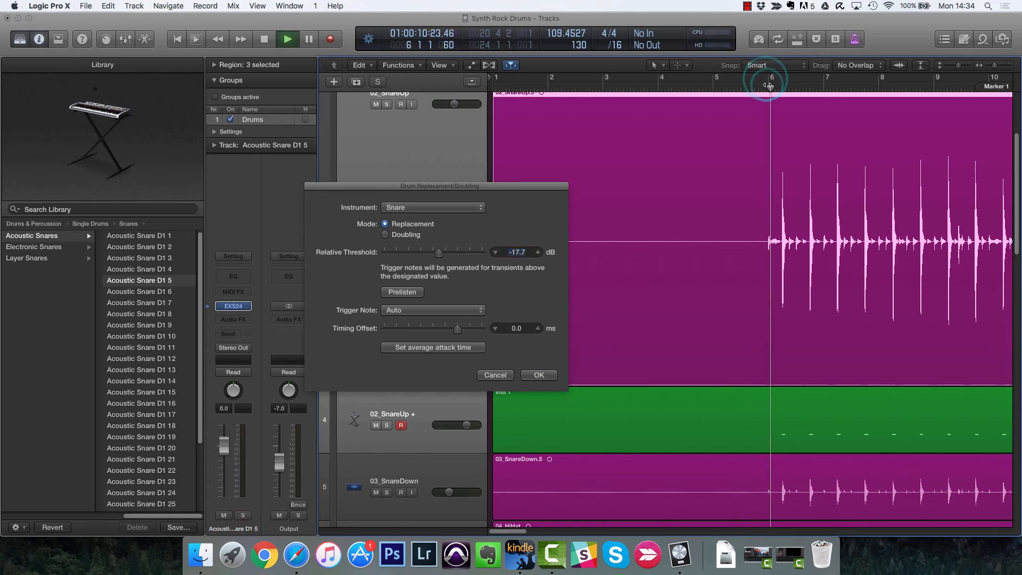
click(166, 293)
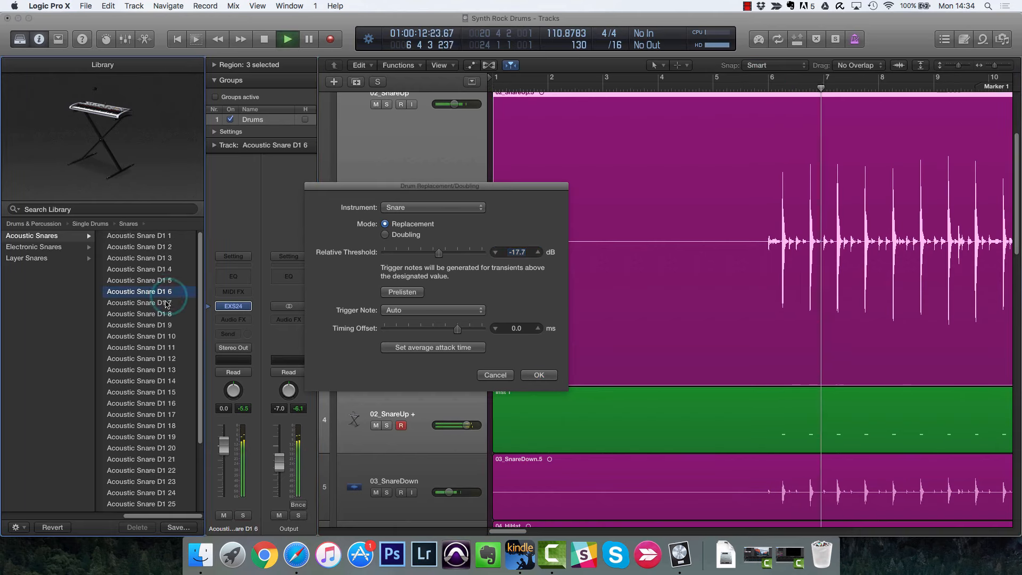
click(167, 303)
Step: Compare the snare tracks soloed and in the full mix, moving the replacement dialog clear of the track headers
click(387, 426)
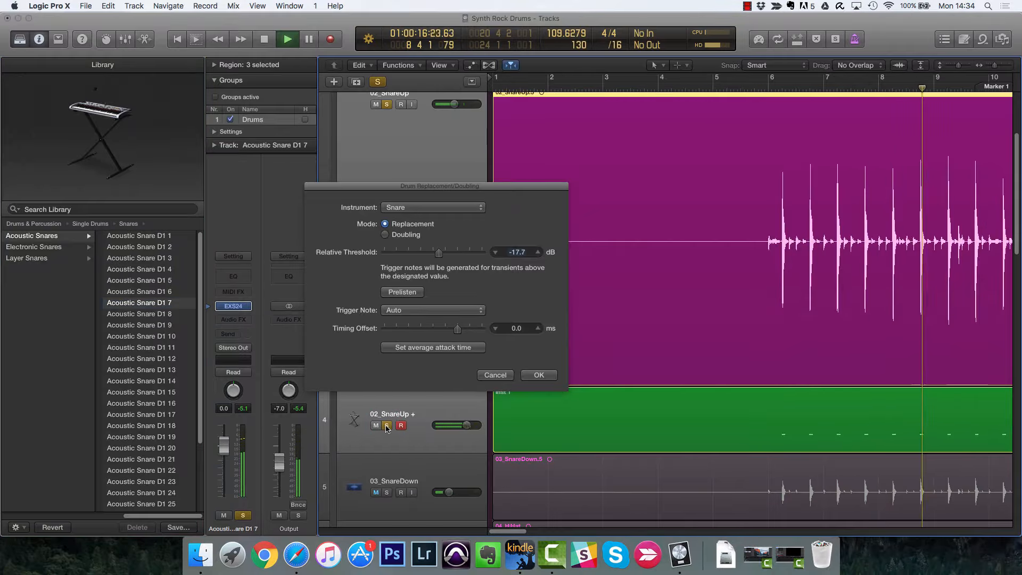
drag(401, 187, 530, 152)
click(387, 104)
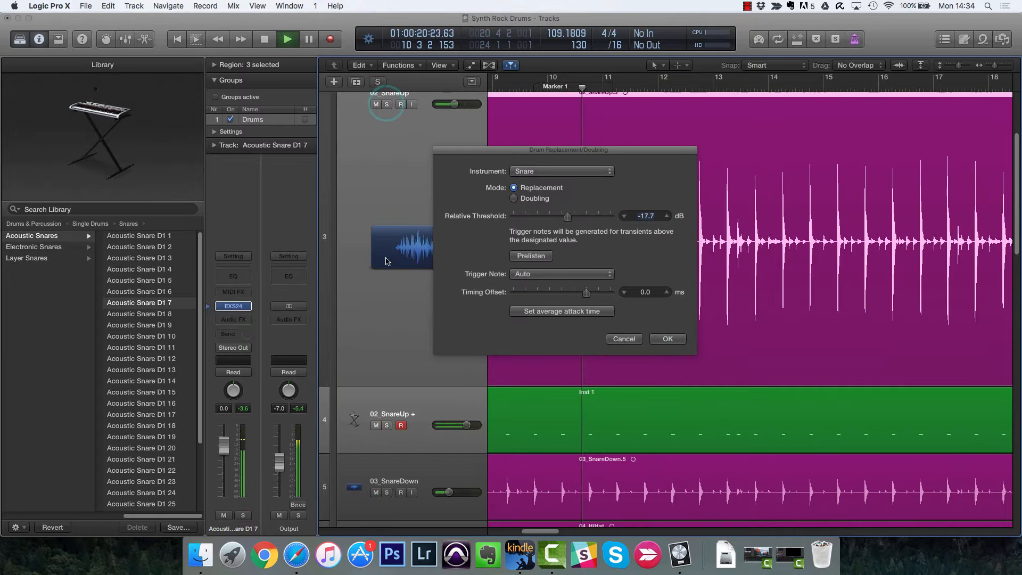
click(386, 425)
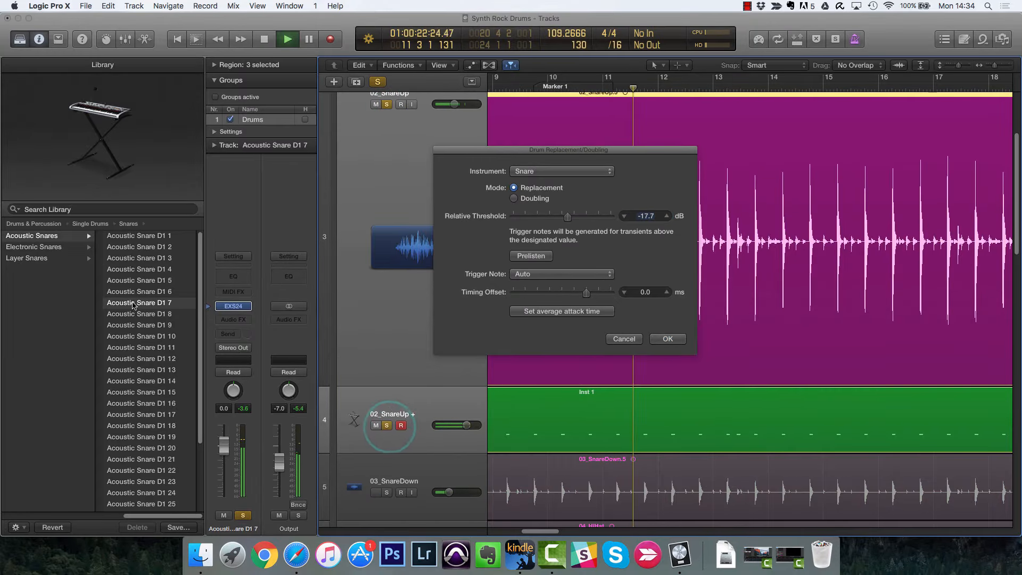
Step: Audition Acoustic Snare D1 9, 12, 15, 22, 25 and 28 on the soloed snare tracks
click(144, 325)
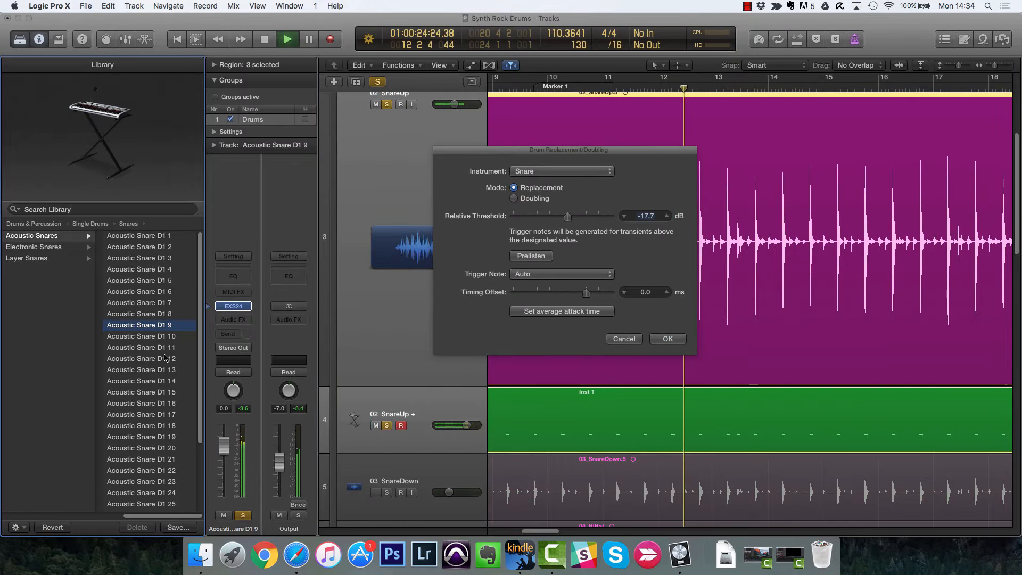
click(165, 358)
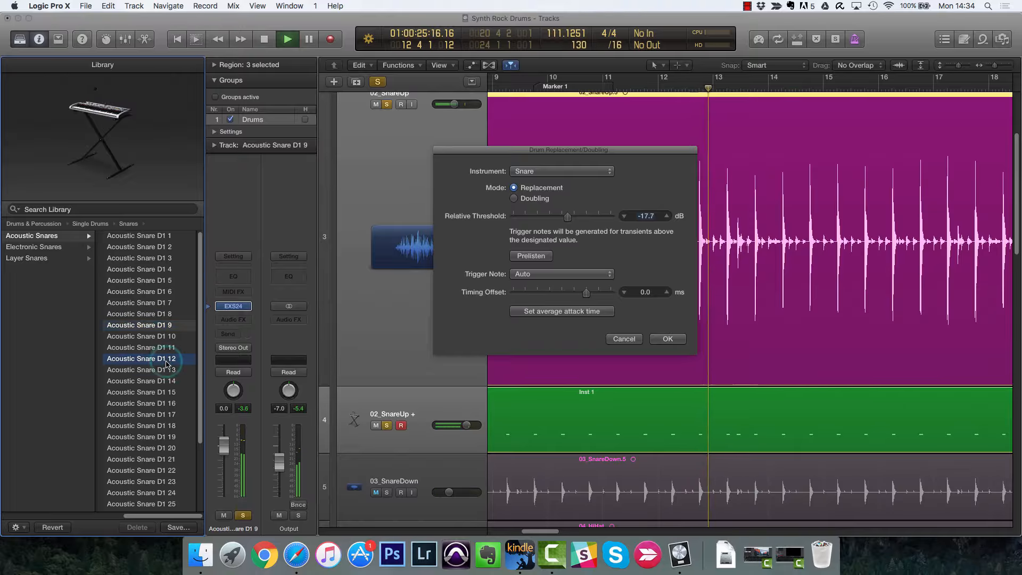
click(163, 392)
scroll(154, 378, down, 3)
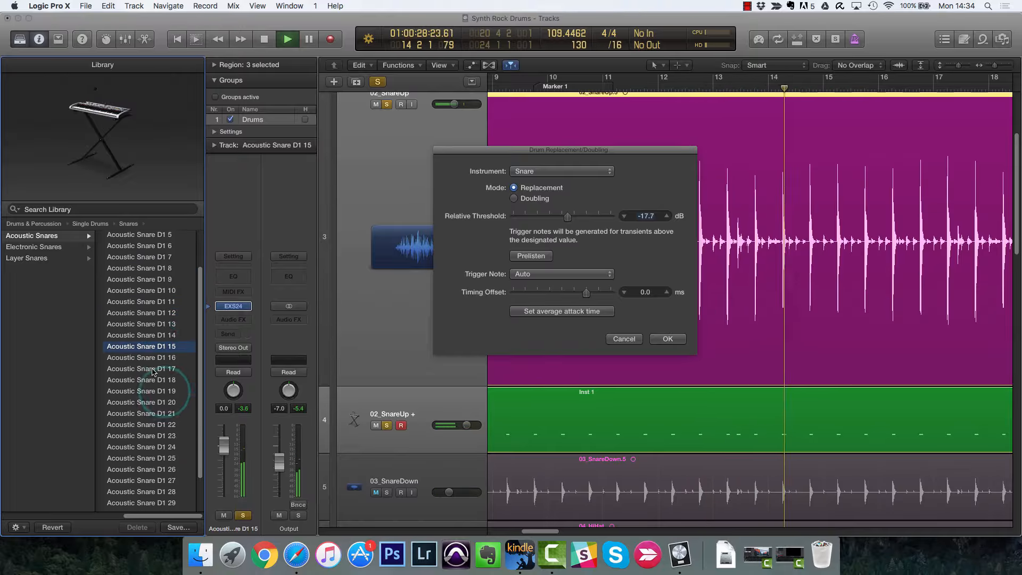
scroll(152, 372, down, 2)
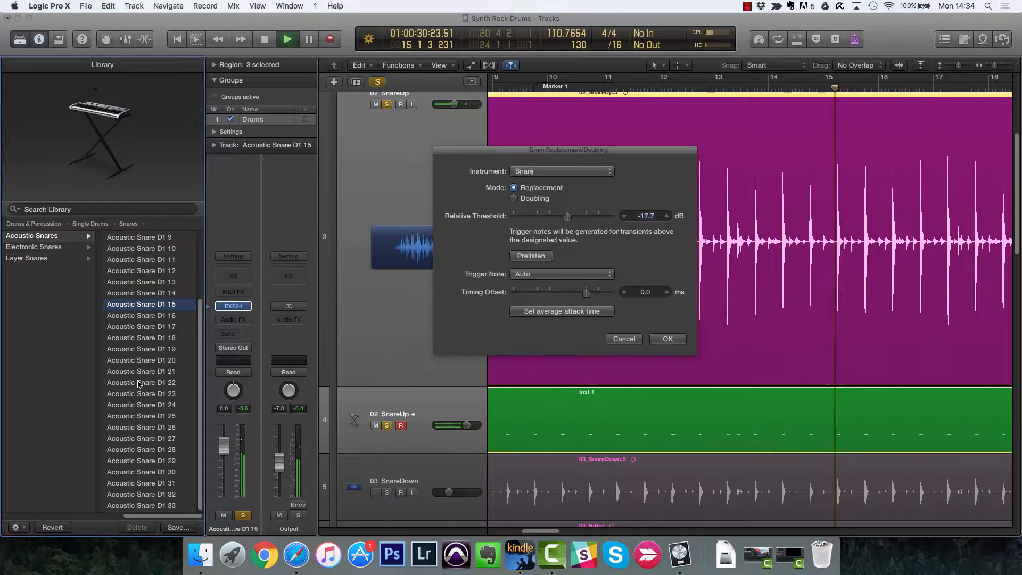
click(139, 383)
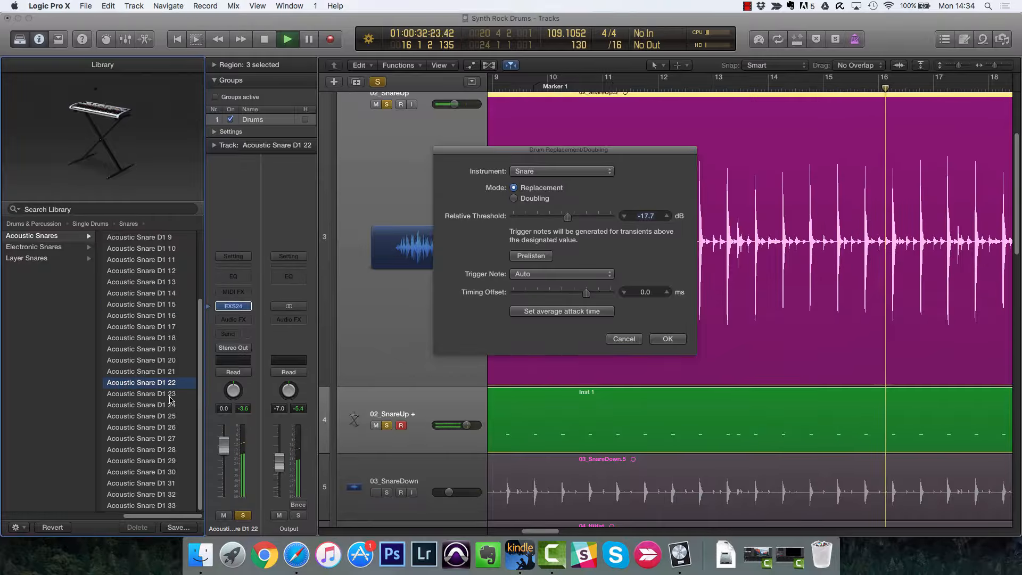
click(168, 416)
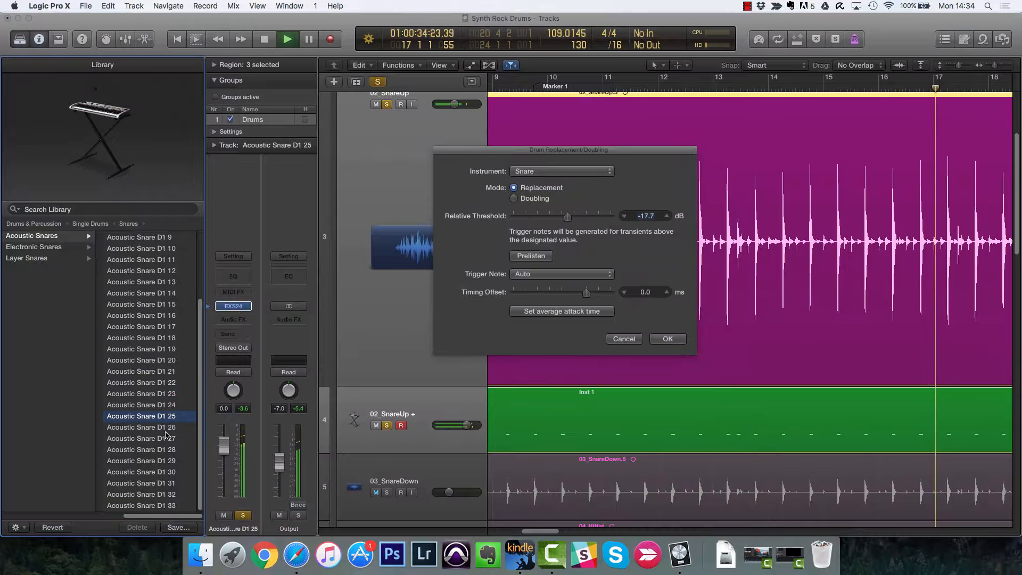
click(157, 450)
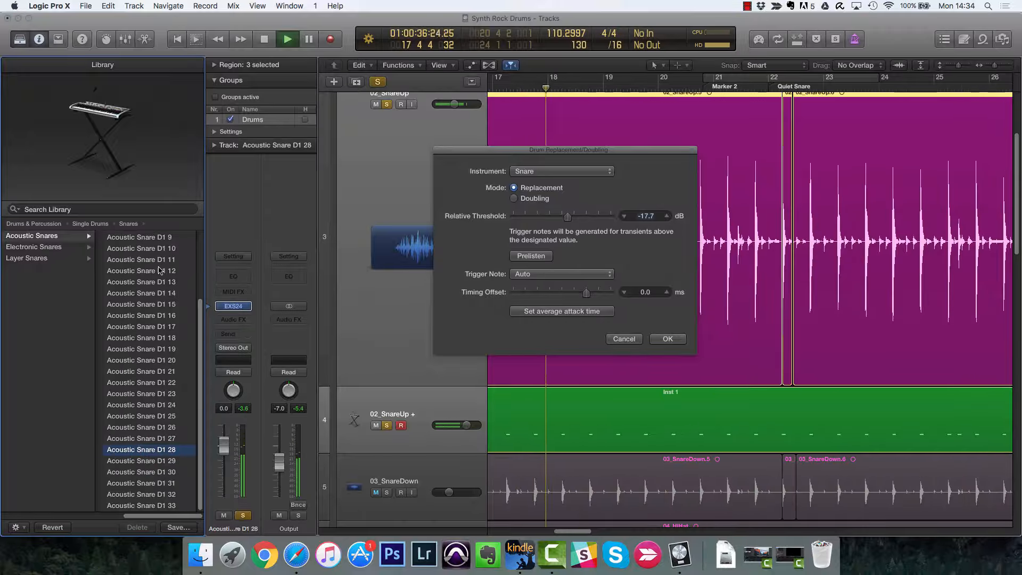
Step: Audition Acoustic Snare D1 10, 5 and 2, choose Acoustic Snare D1 17, and end the soloed playback
click(159, 248)
scroll(166, 277, up, 3)
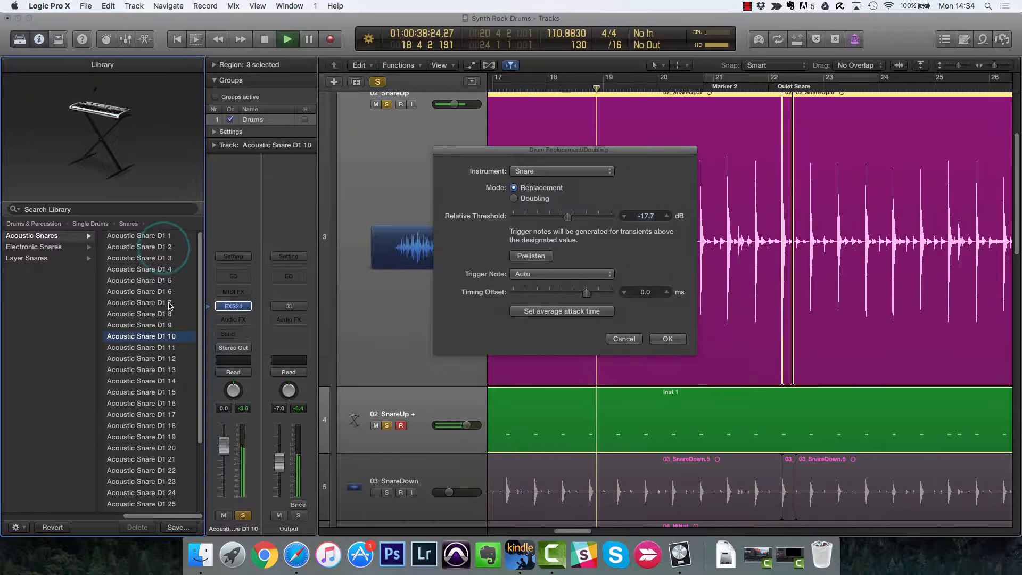
click(164, 280)
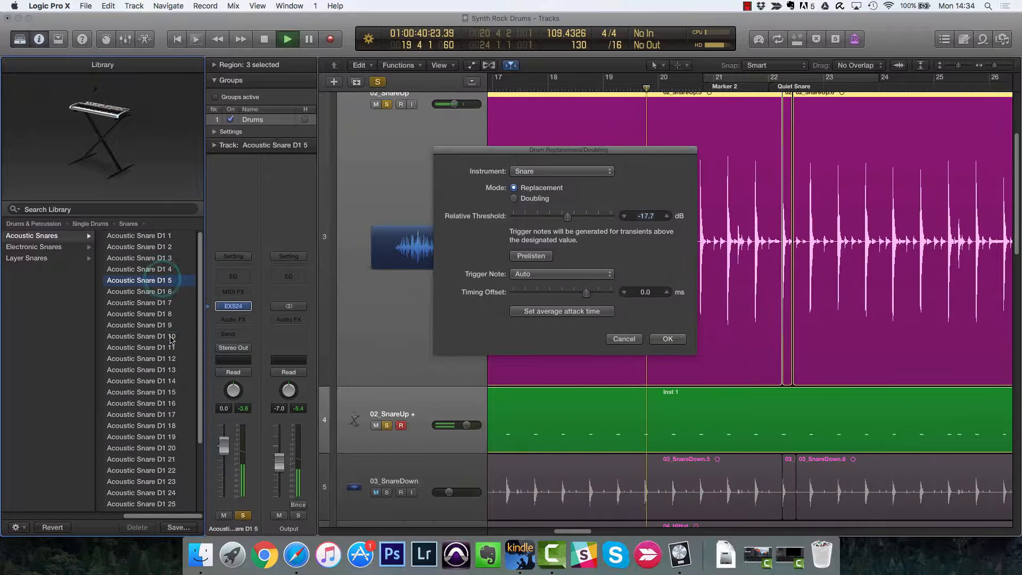
click(160, 247)
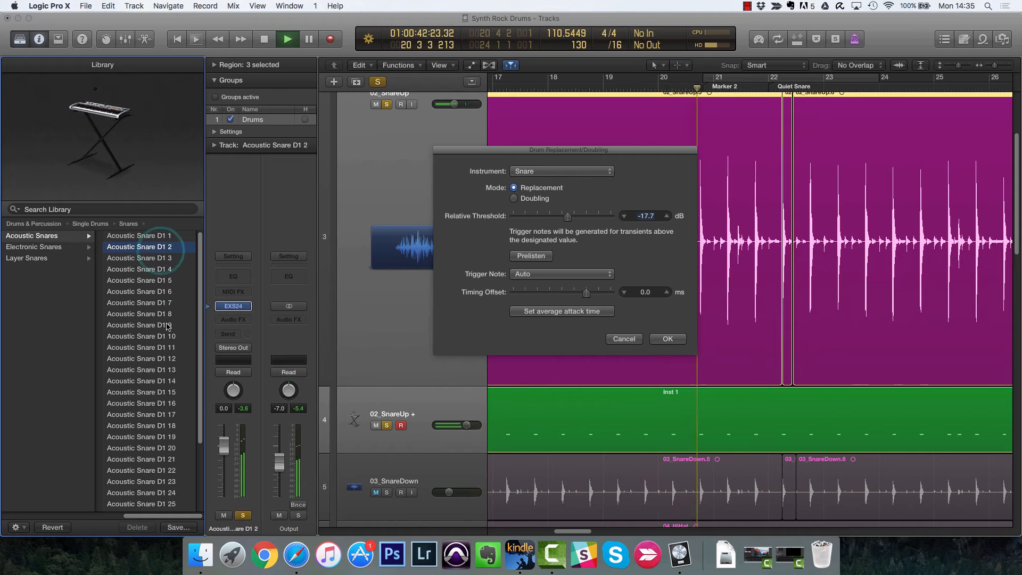
click(158, 414)
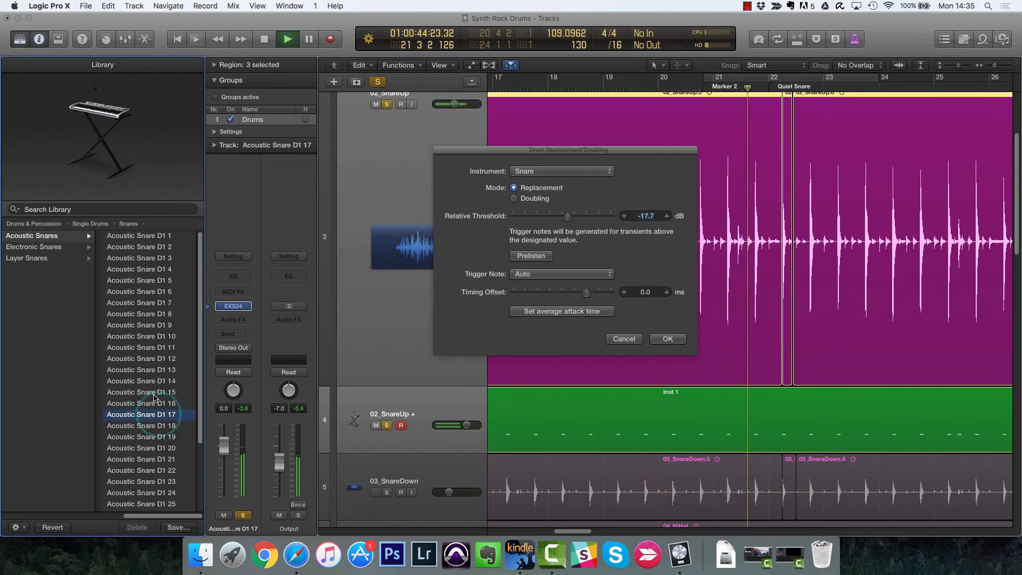
key(space)
key(s)
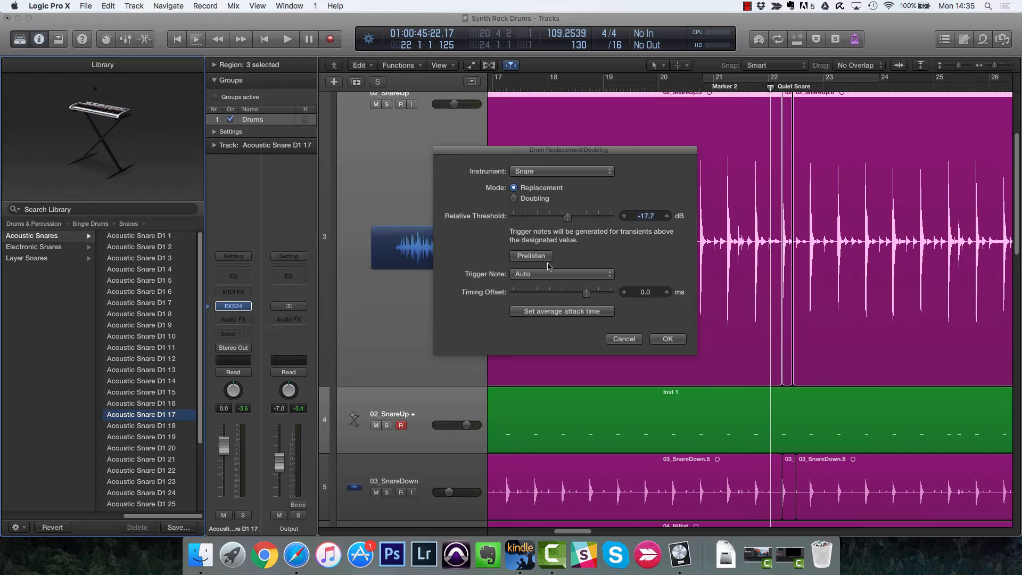
Step: Prelisten to the snare replacement and compare the full mix with the snare tracks muted and unmuted
click(527, 256)
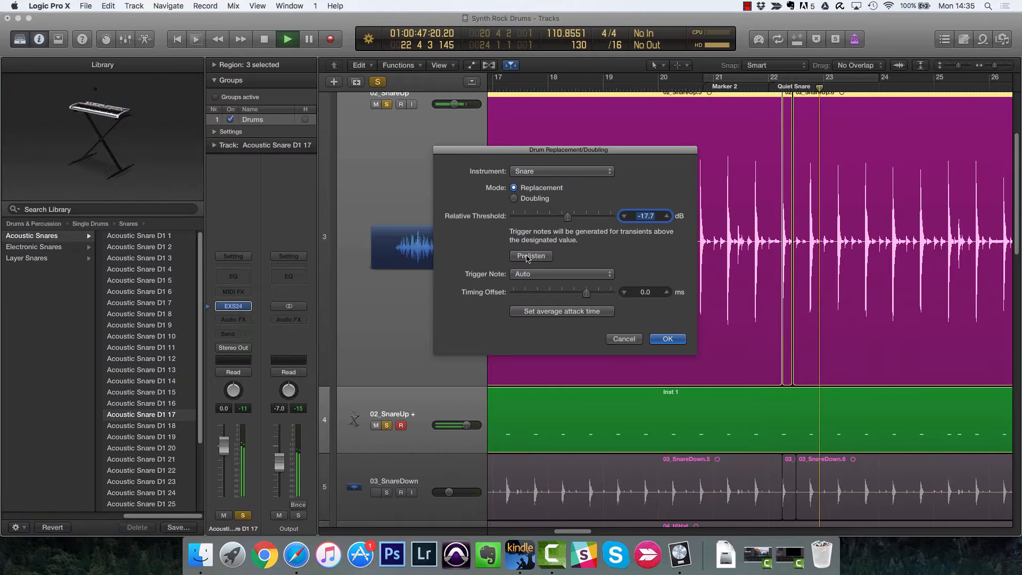
click(386, 426)
click(376, 426)
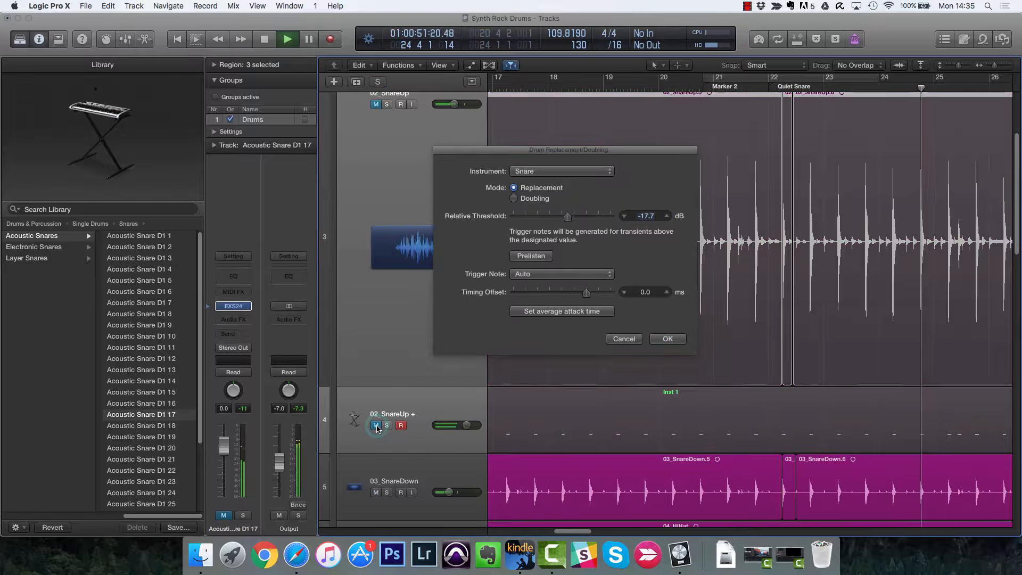
click(375, 425)
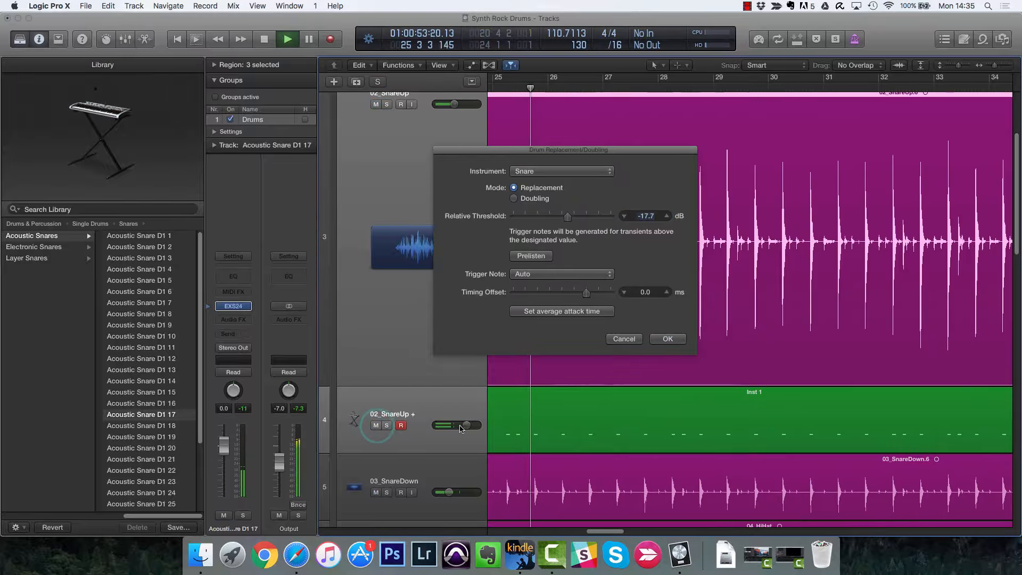
click(376, 426)
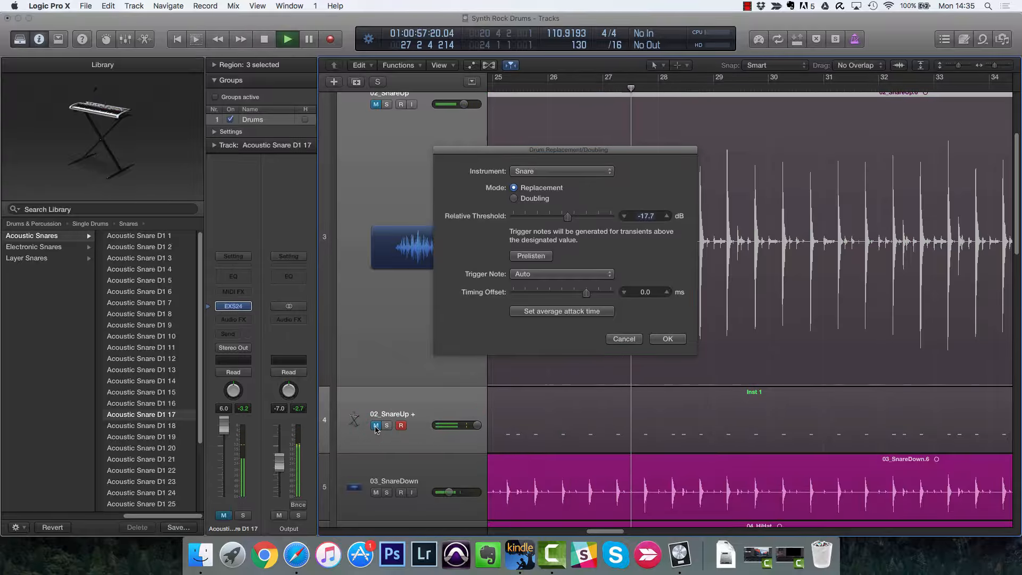
click(376, 425)
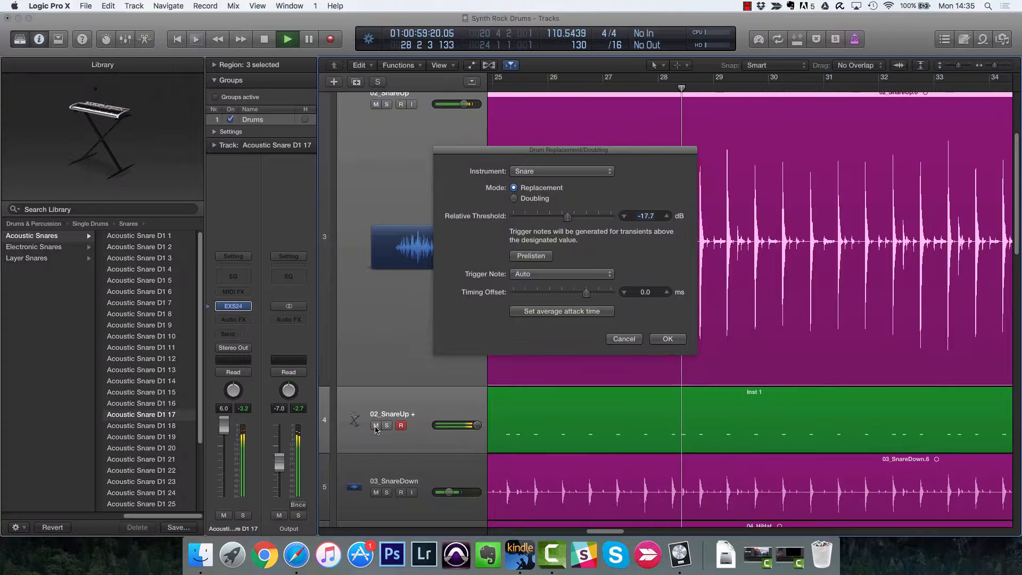
key(space)
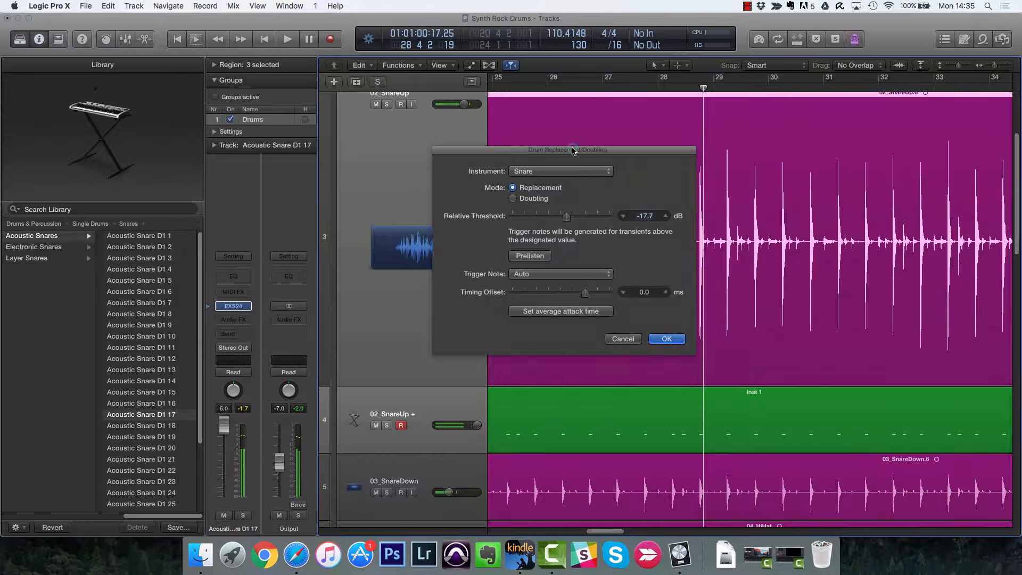
Step: Try high and low relative thresholds for the snare triggers, ending at -23.6 dB, and listen from about bar 27
drag(573, 146, 297, 121)
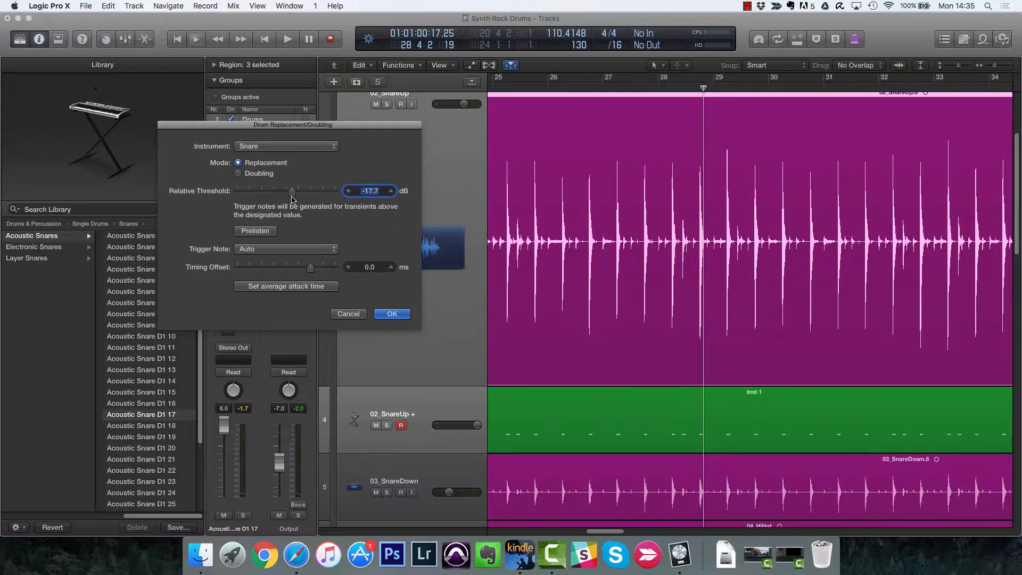
drag(292, 196, 303, 194)
scroll(287, 195, up, 10)
click(287, 195)
drag(282, 195, 445, 205)
drag(336, 193, 189, 198)
drag(241, 196, 280, 202)
double_click(603, 90)
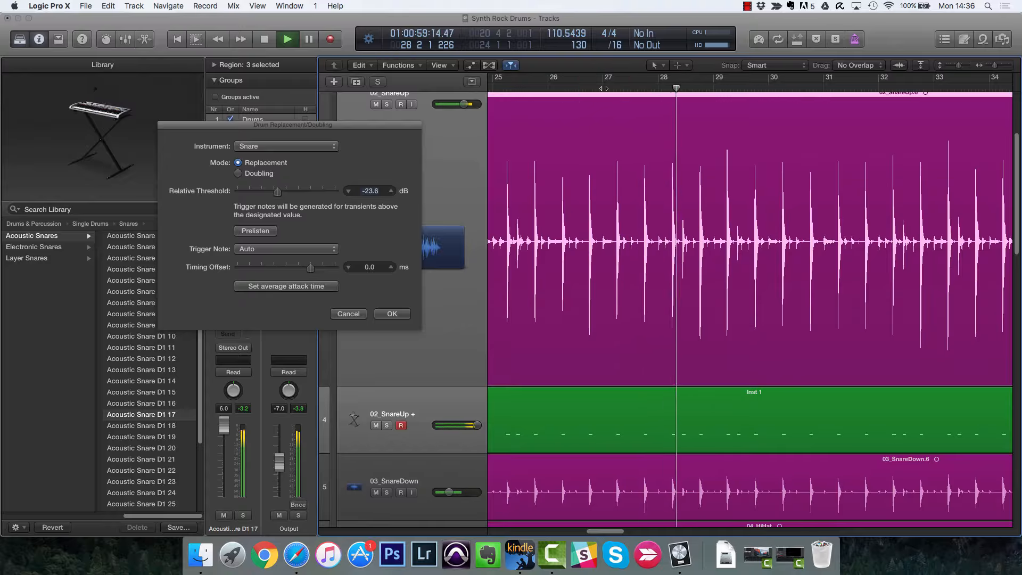
key(space)
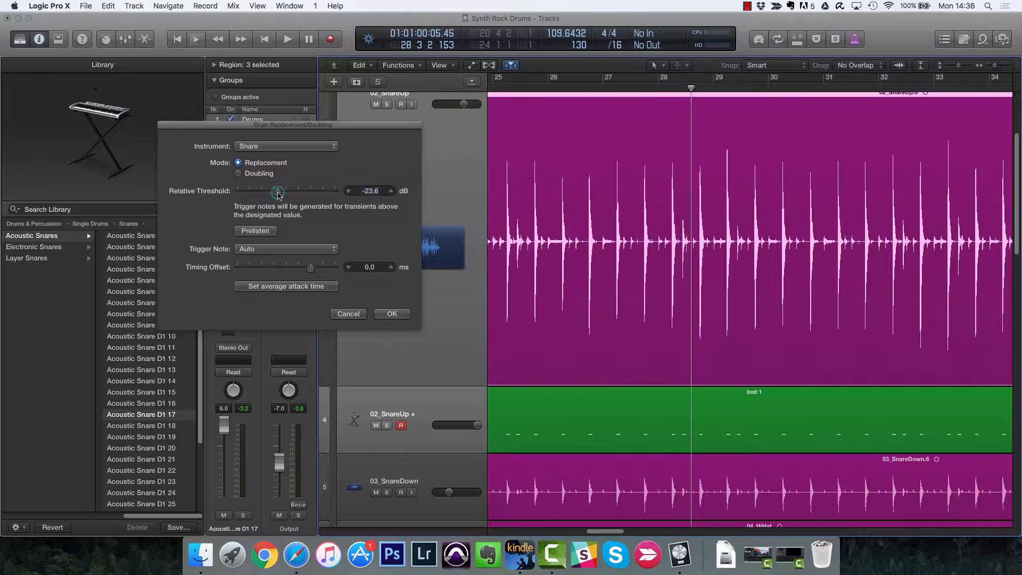
Step: Set the relative threshold to -17.3 dB and apply the snare replacement with the trigger note kept on Auto
drag(277, 193, 308, 198)
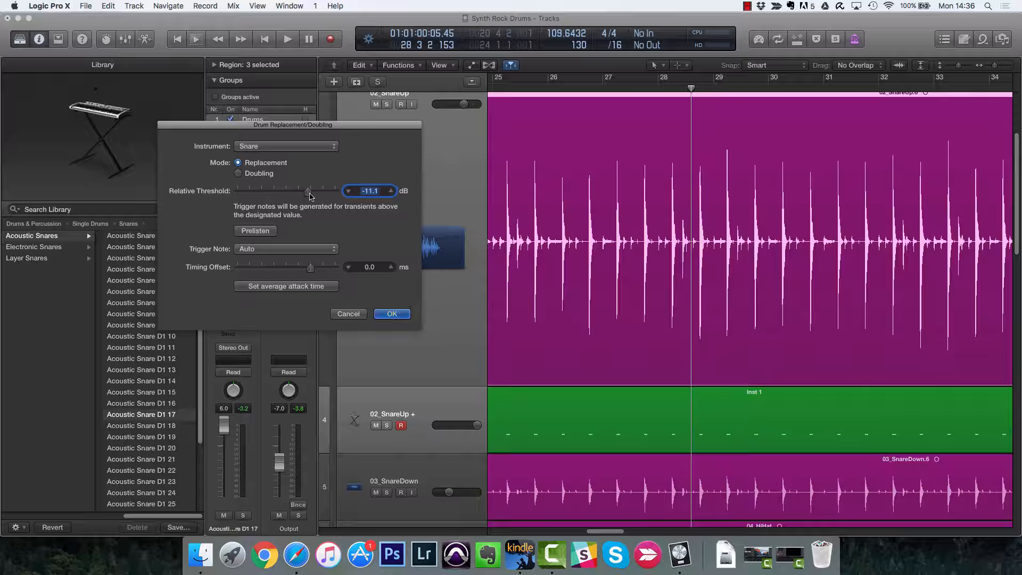
drag(309, 195, 307, 196)
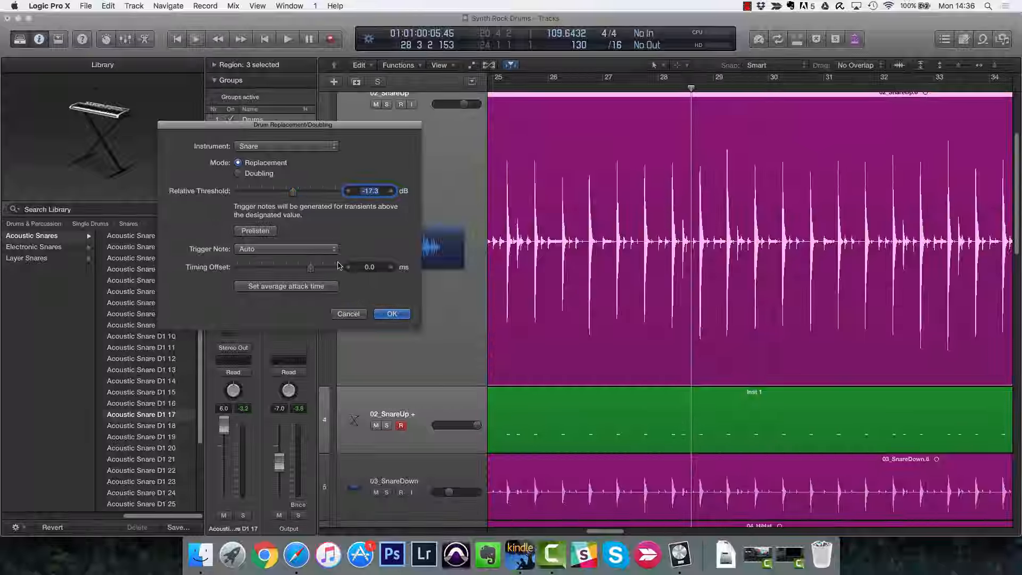
click(272, 248)
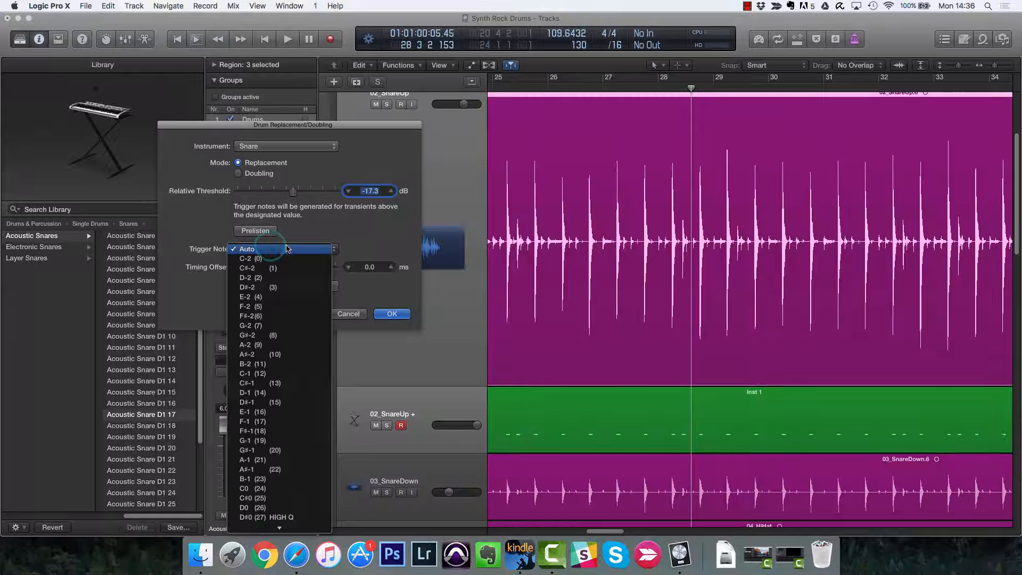
click(269, 246)
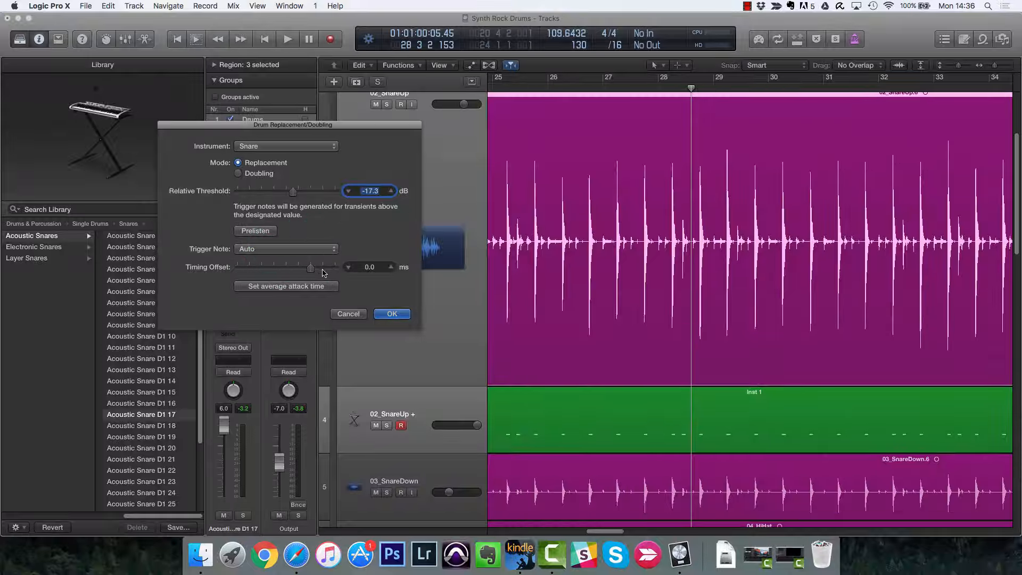
click(392, 314)
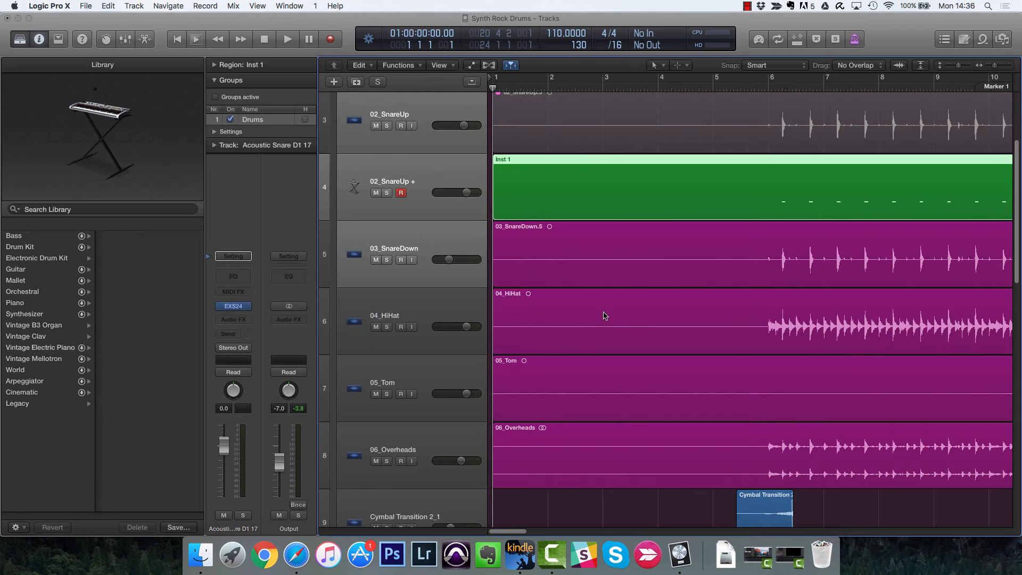
scroll(745, 266, up, 3)
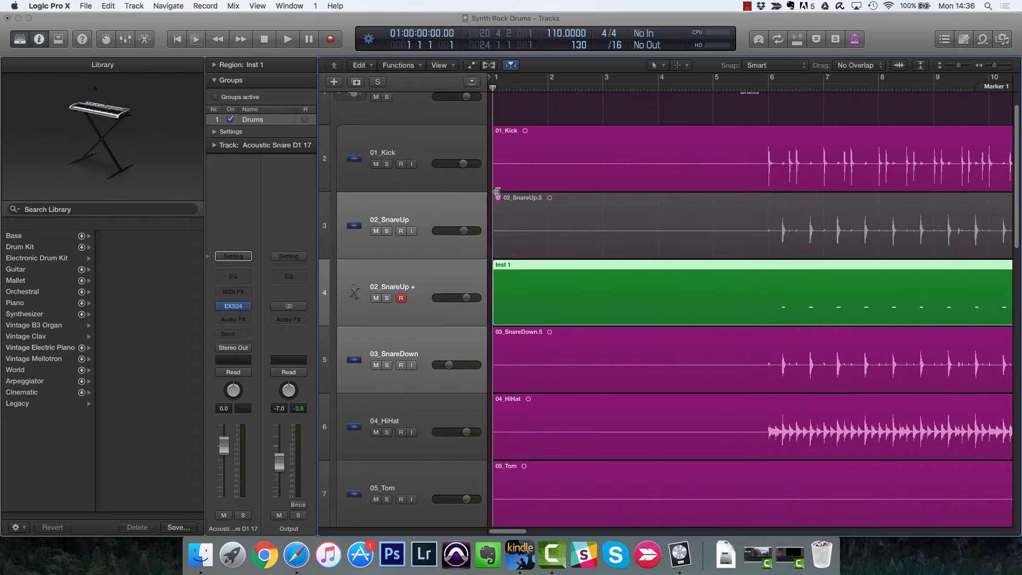
Step: Open the EXS24 sampler on the 02_SnareUp + track and display its sample zones in the instrument editor
click(424, 216)
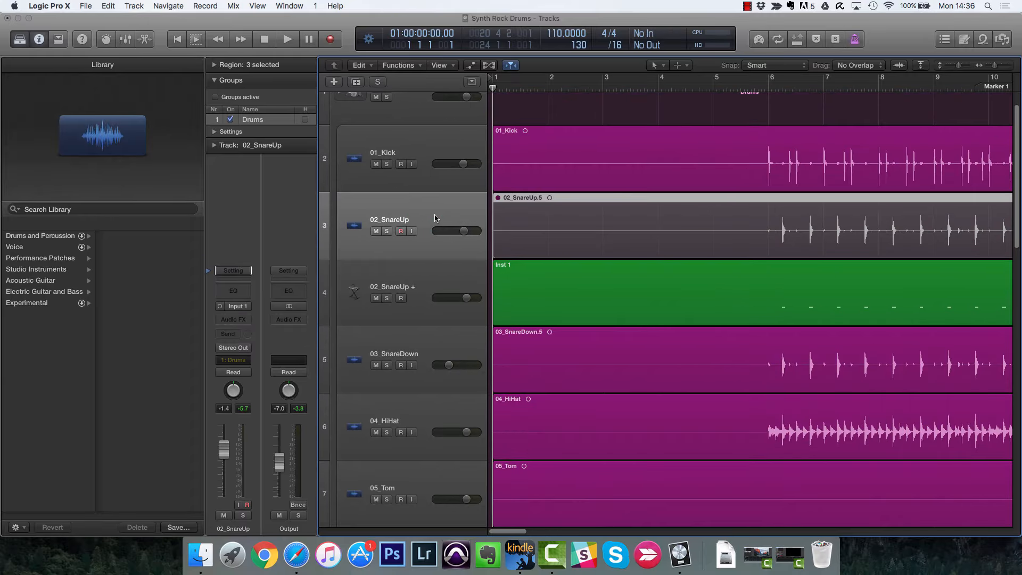
click(439, 268)
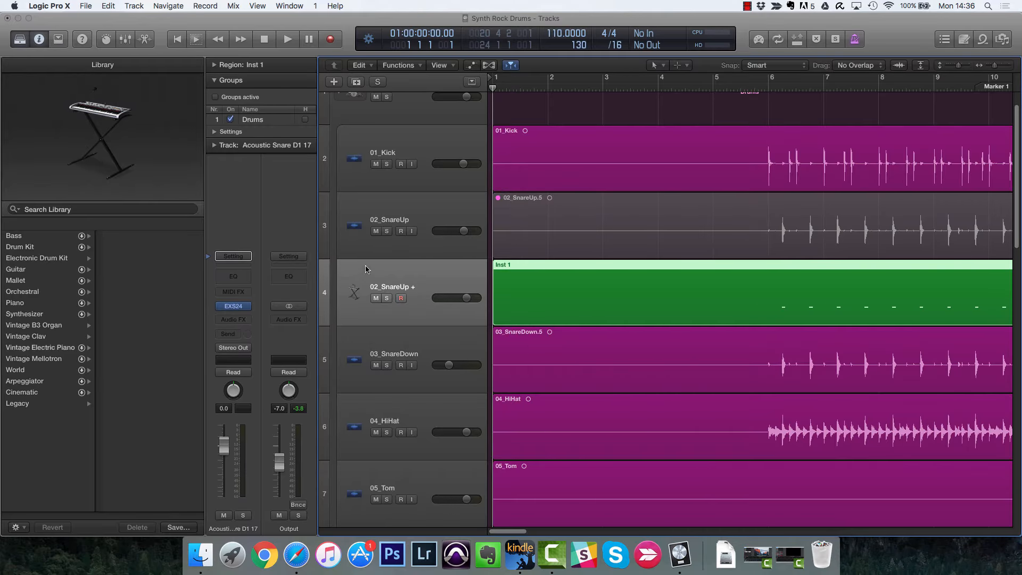
click(234, 306)
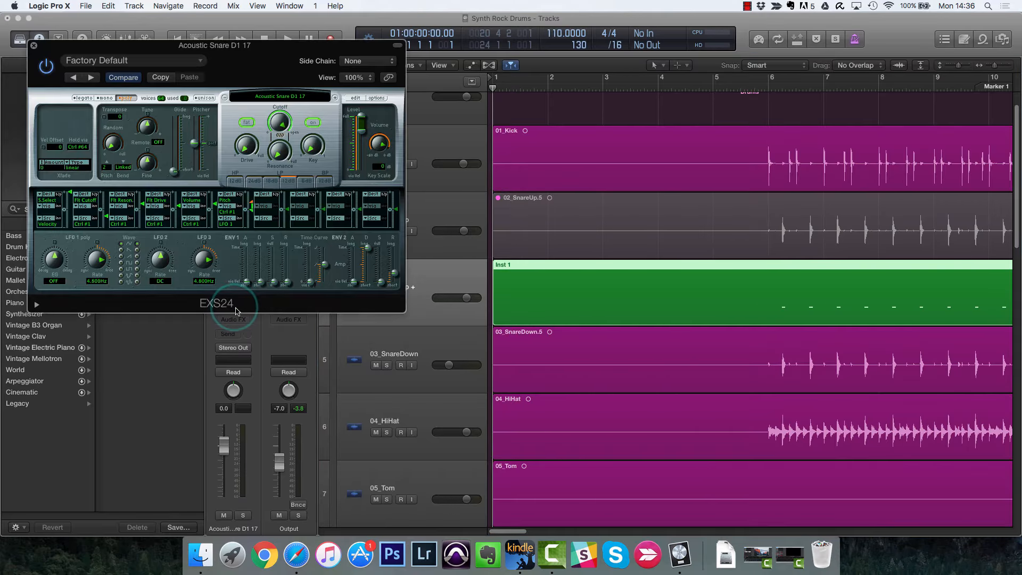
click(355, 98)
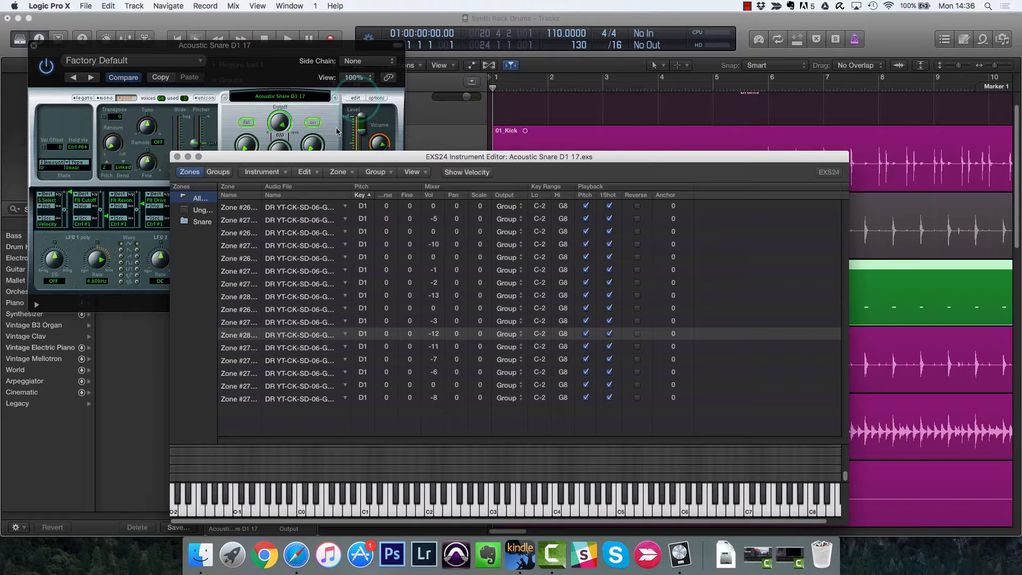
Step: Audition the Acoustic Snare D1 17 sample on keys across several octaves, and close the instrument editor and sampler
click(318, 513)
click(372, 513)
click(435, 510)
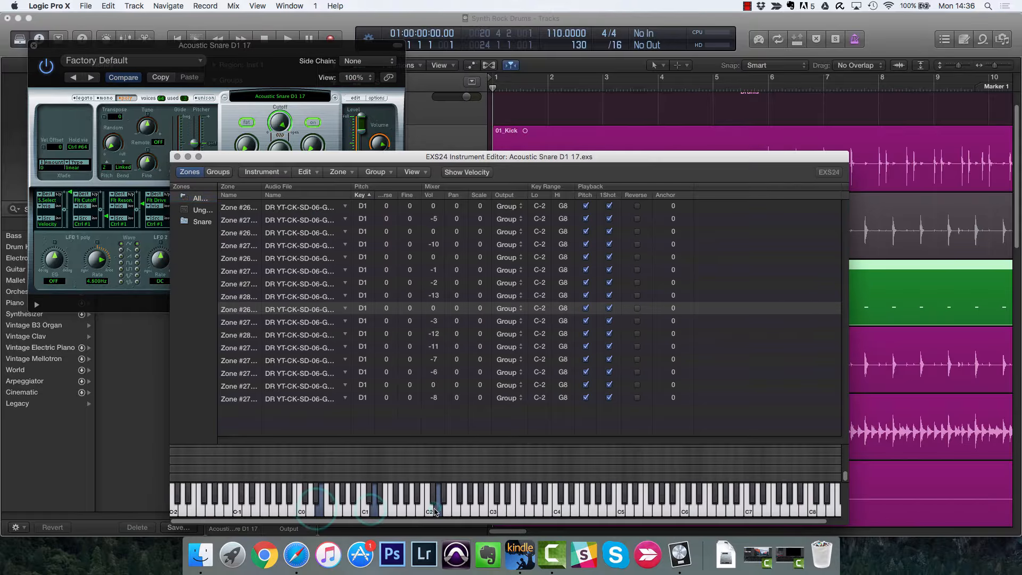
click(513, 506)
click(411, 503)
click(356, 511)
click(382, 510)
click(387, 507)
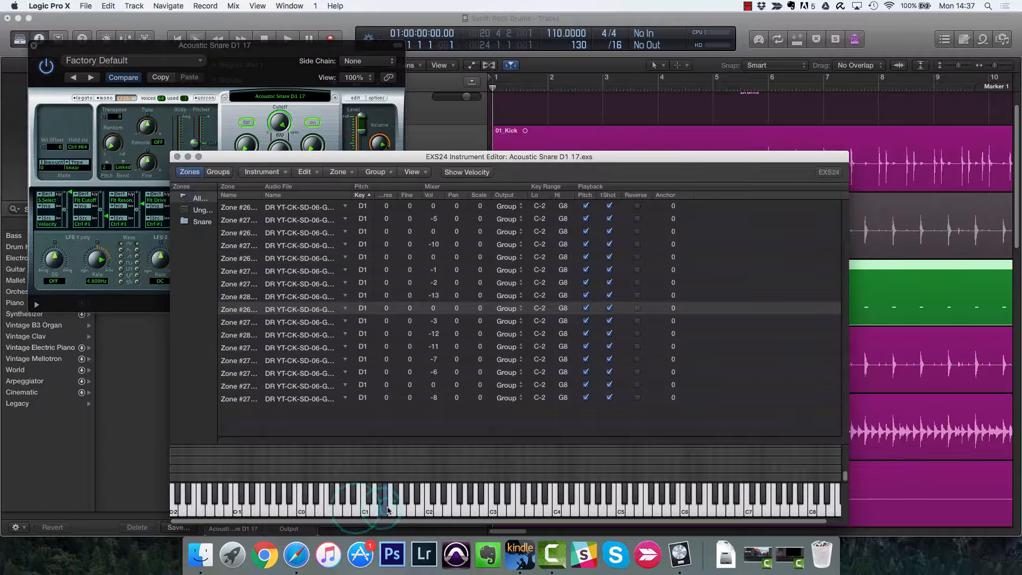
click(348, 507)
click(365, 509)
click(372, 502)
click(385, 509)
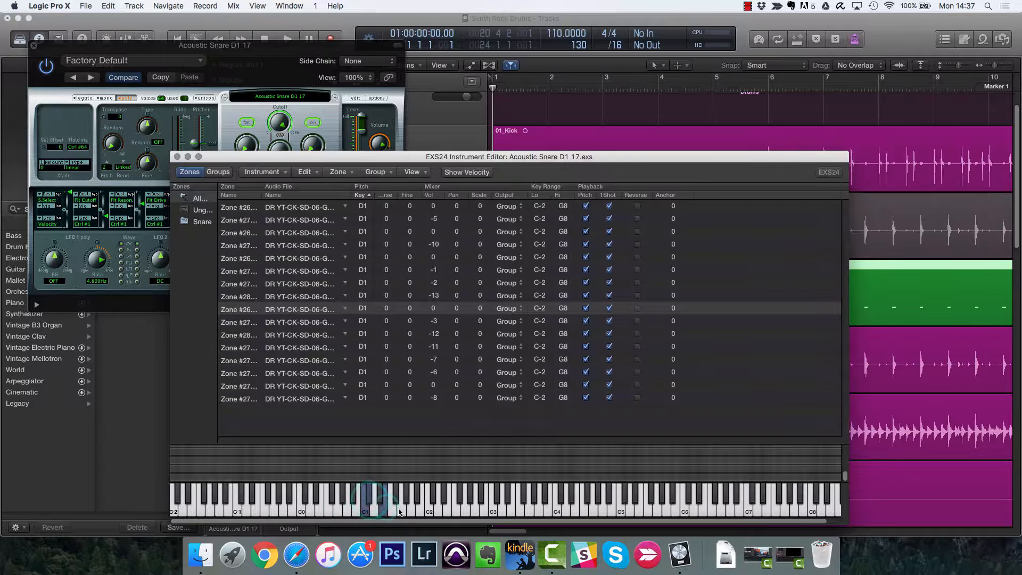
click(398, 510)
click(403, 509)
click(429, 510)
click(478, 512)
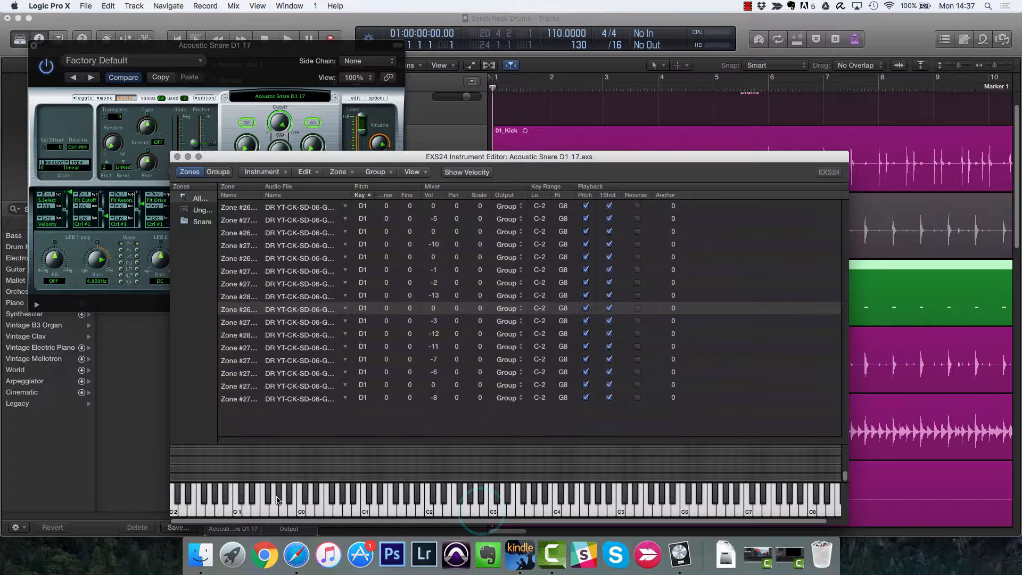
click(325, 505)
click(355, 508)
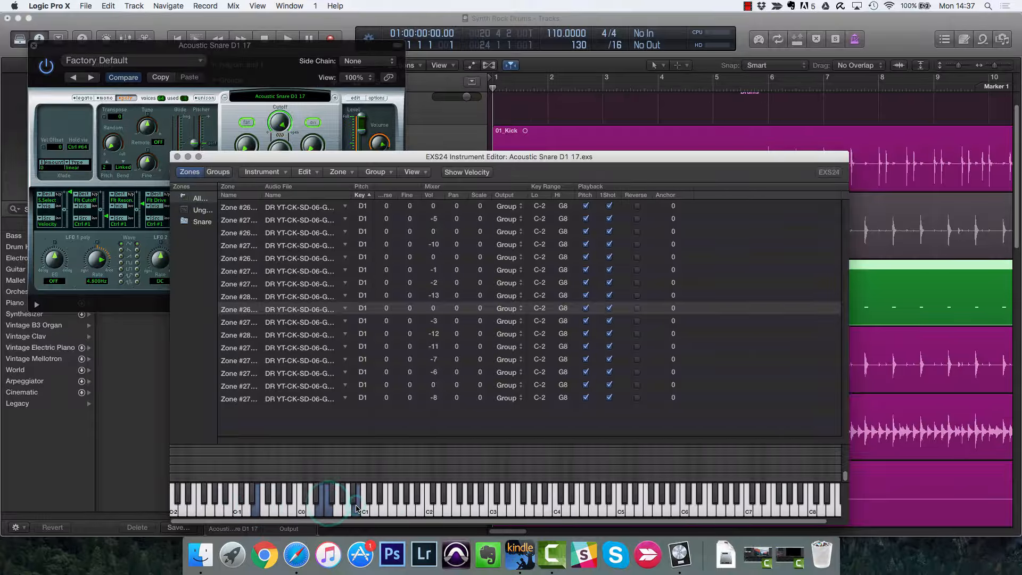
click(177, 156)
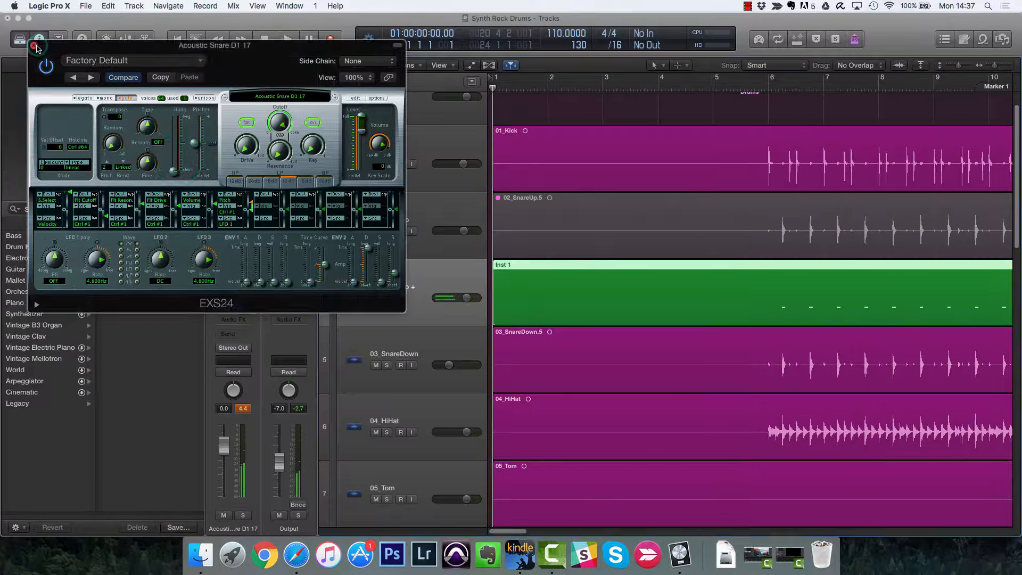
click(33, 46)
Step: Listen to the 02_SnareUp + track soloed from bar 6, return the playhead to bar 6 and unsolo it
click(387, 298)
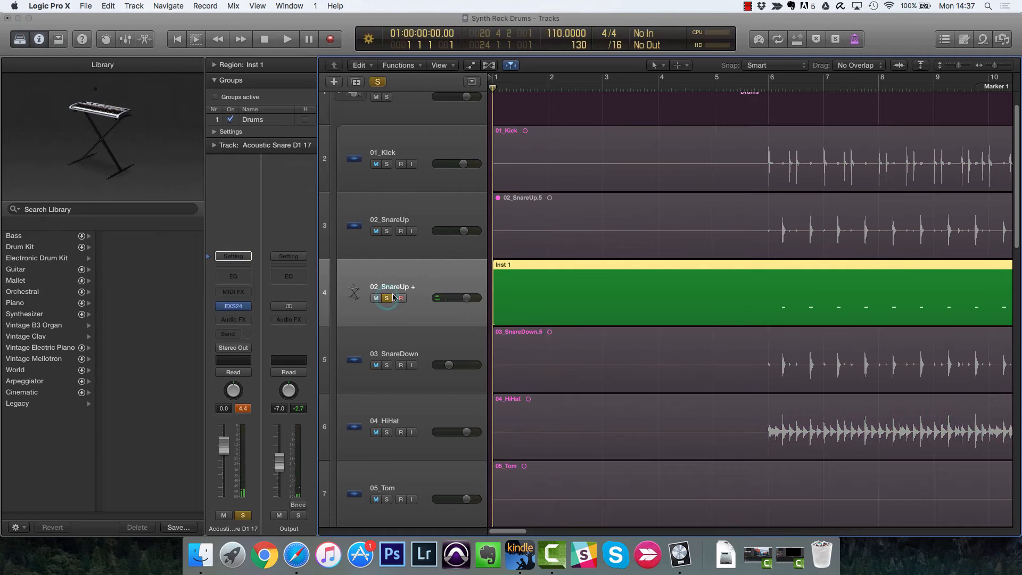
double_click(770, 82)
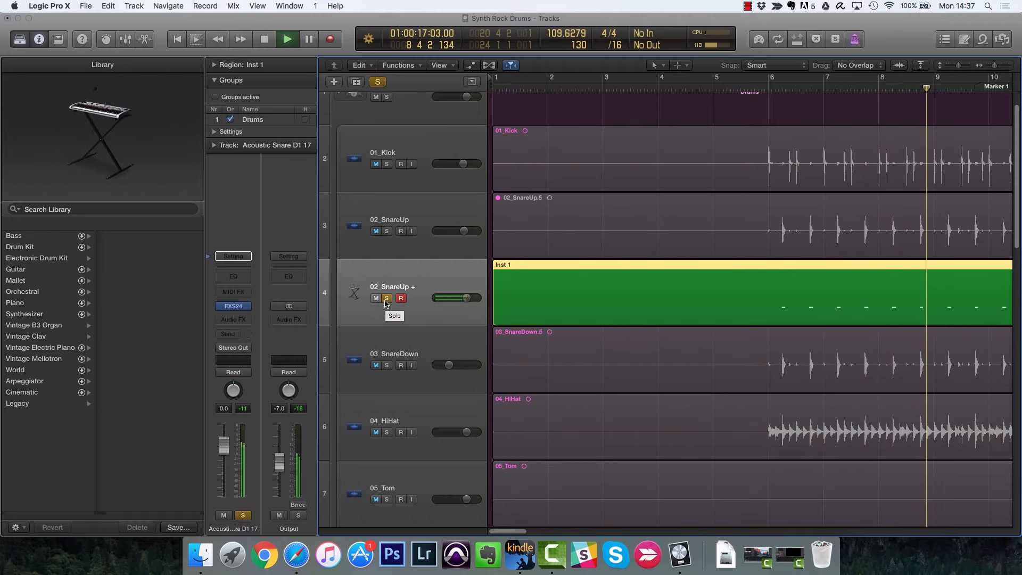
key(space)
click(761, 86)
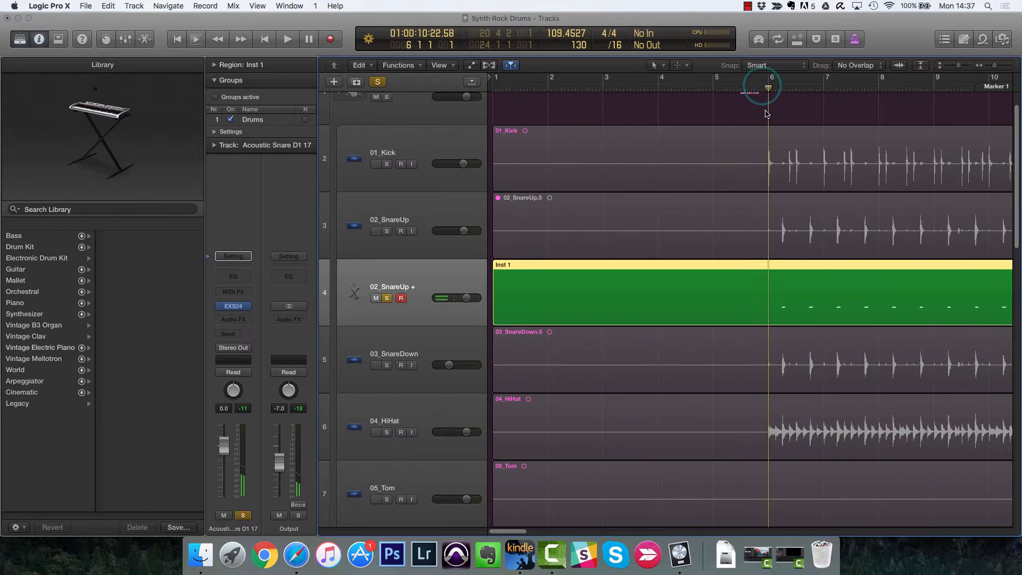
click(387, 299)
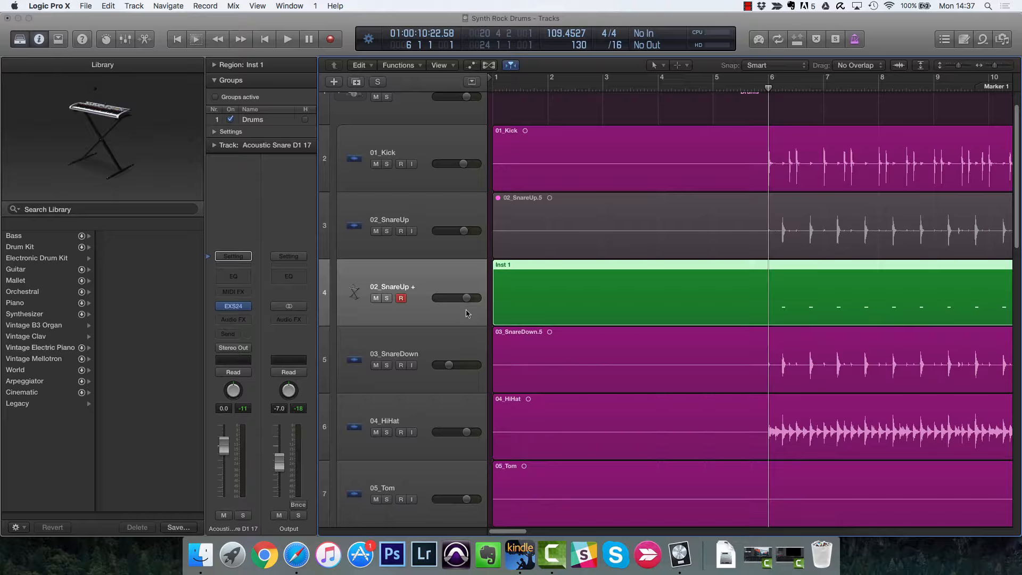
Step: Mute 03_SnareDown and raise the 02_SnareUp + volume to 6.0 dB while playing from bar 6
click(375, 366)
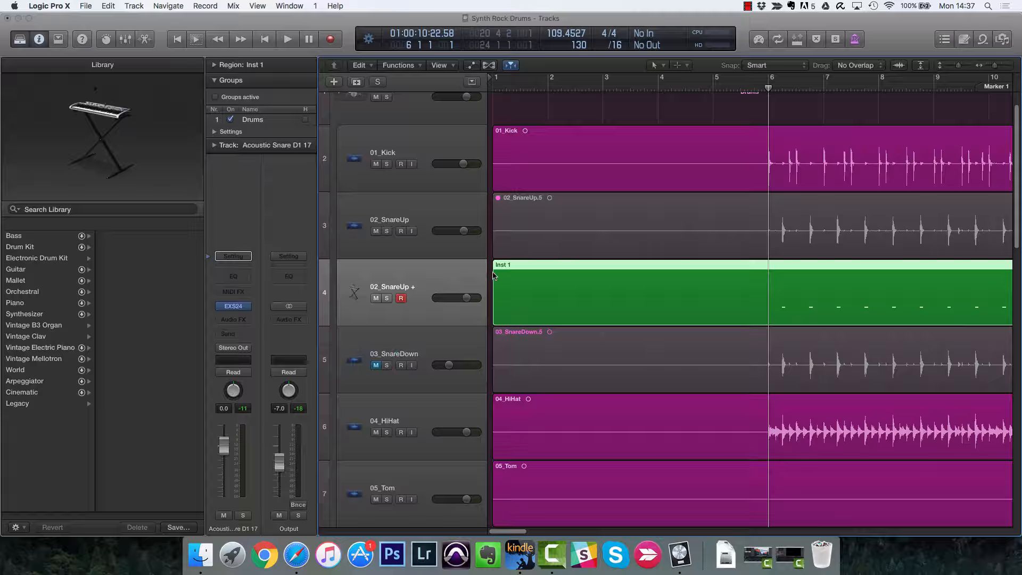
key(space)
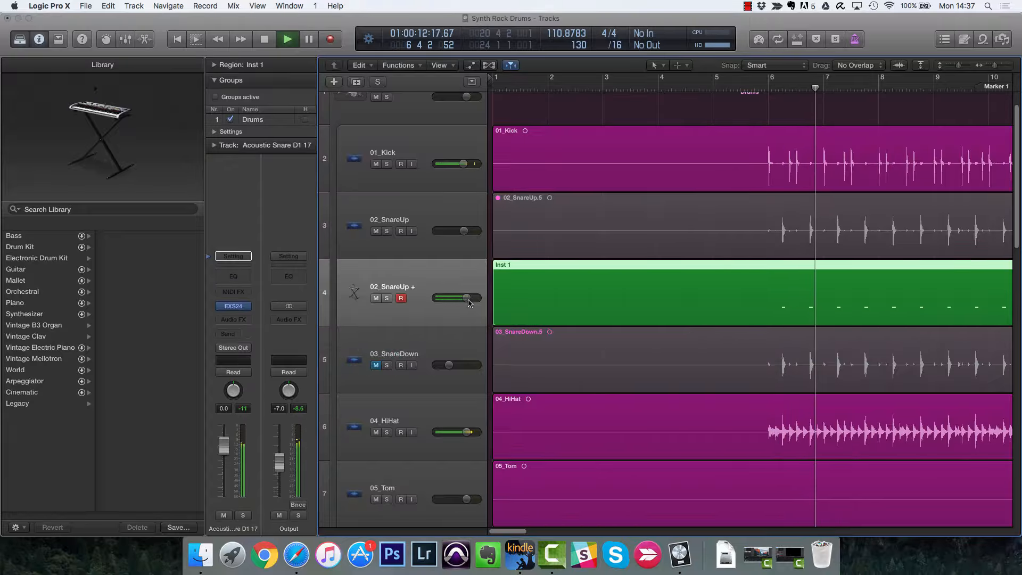
drag(469, 303, 482, 302)
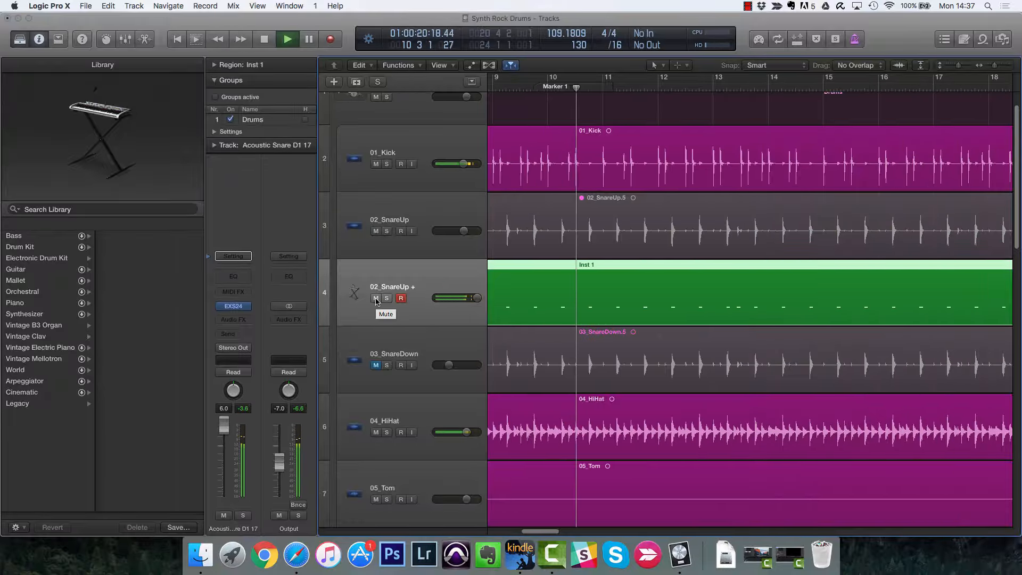
key(space)
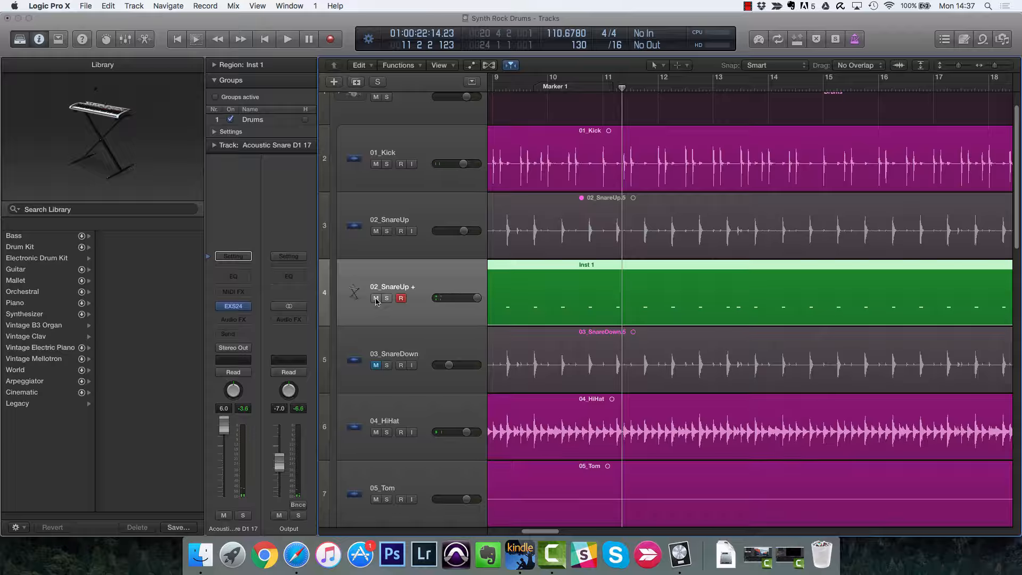
Step: Compare the playing mix with 02_SnareUp + muted and unmuted, leaving the track muted when playback stops
click(376, 299)
key(space)
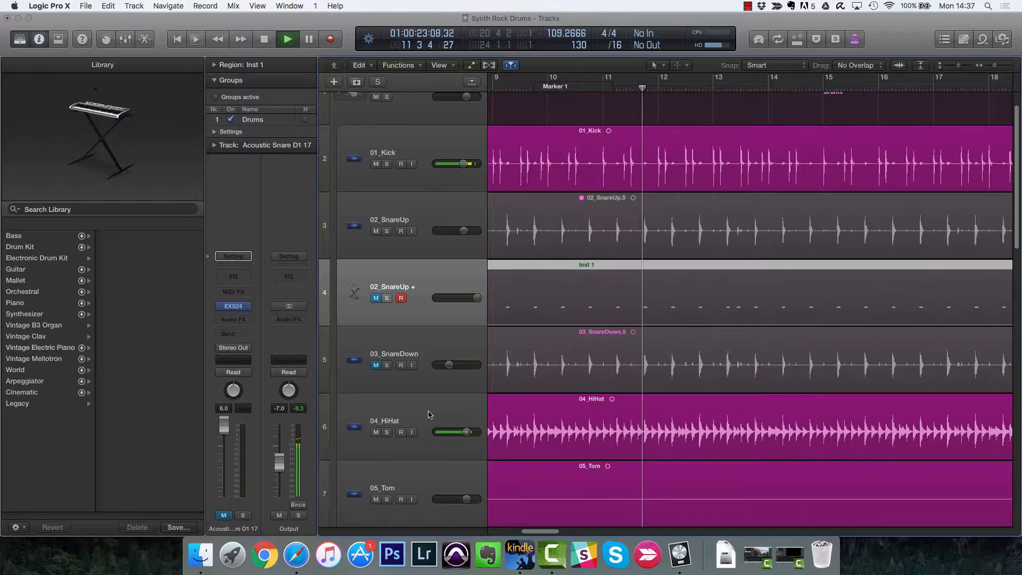
click(376, 299)
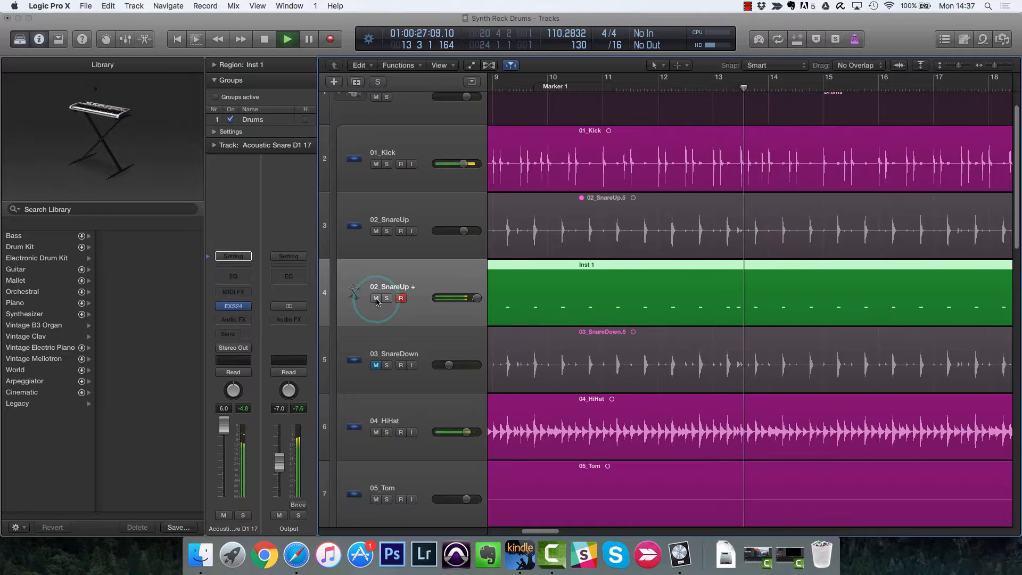
click(377, 298)
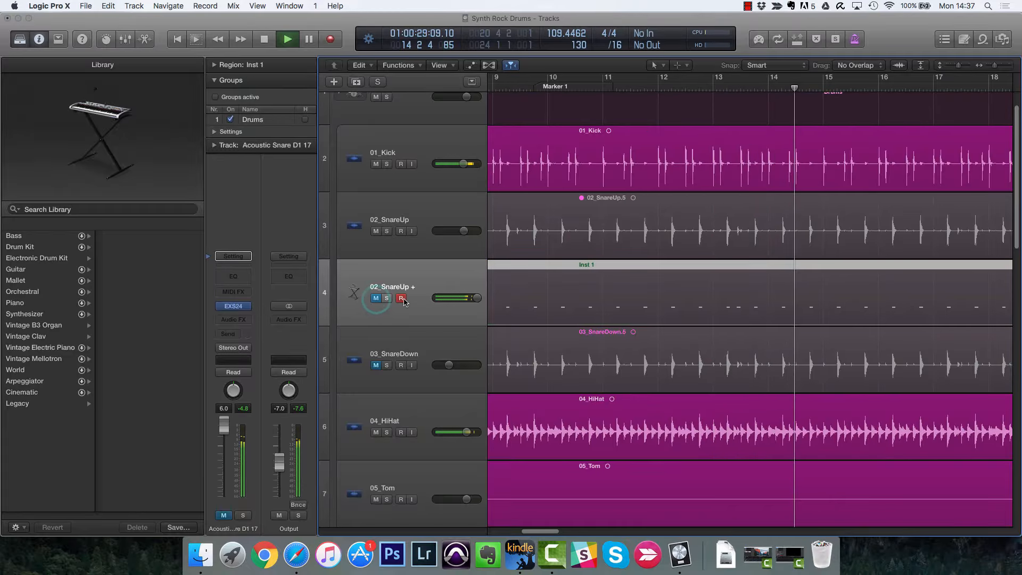
key(space)
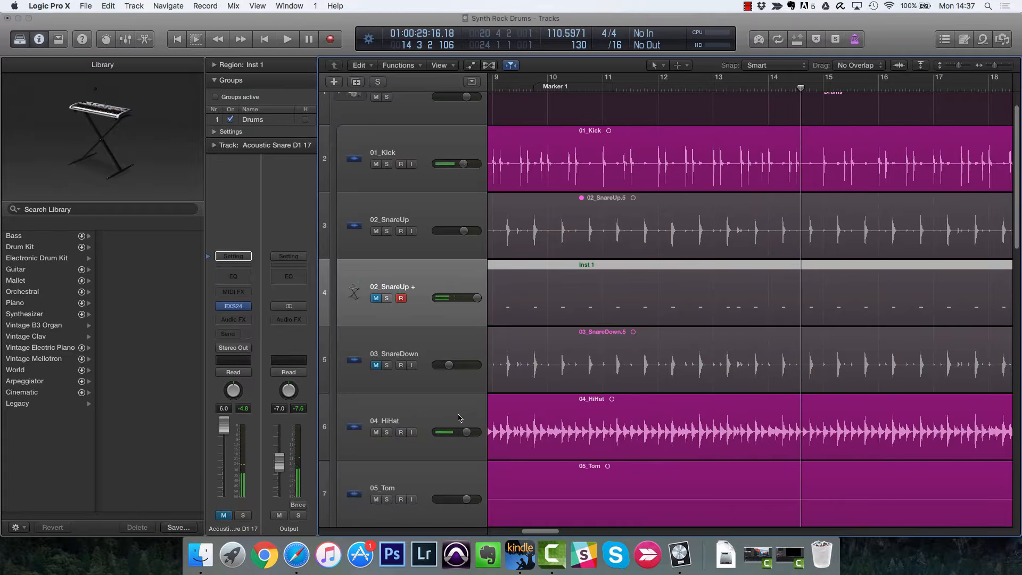
Step: Balance the drum channels in the mixer: 04_HiHat panned left at -4.5 dB, overheads at -5.4 dB, 02_SnareUp at -1.2 dB
key(x)
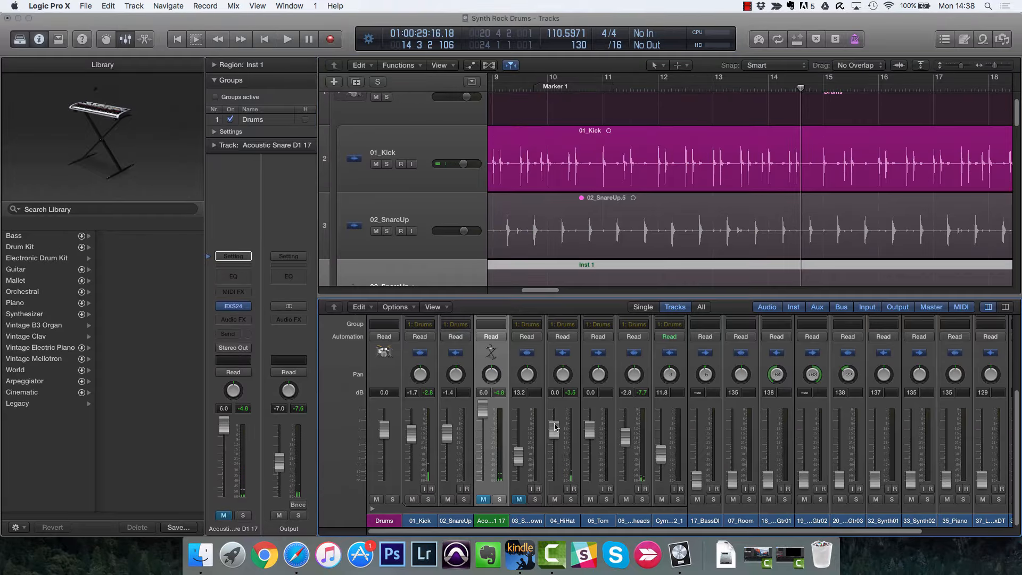
drag(562, 374, 562, 384)
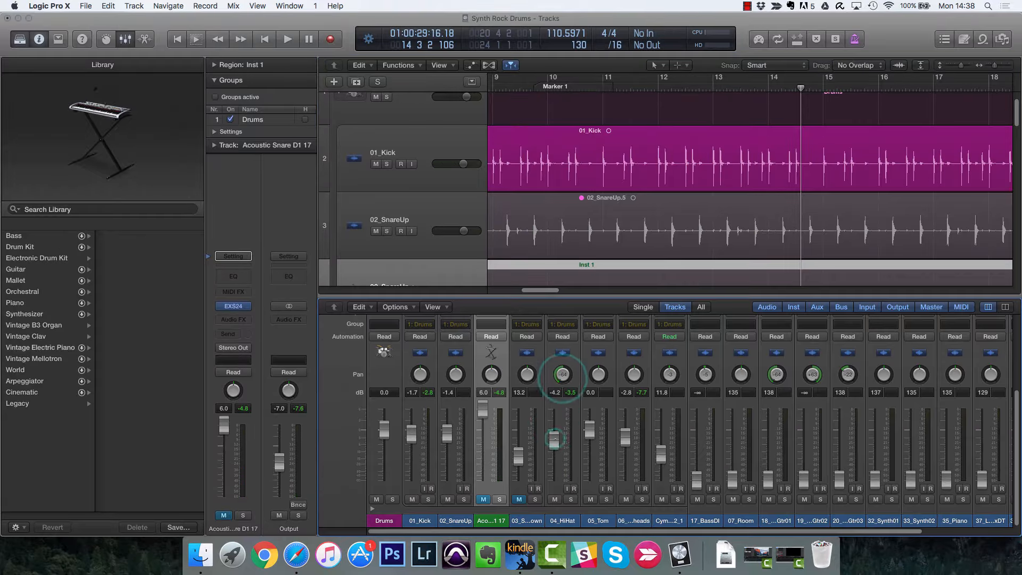
drag(554, 440, 556, 442)
drag(562, 375, 562, 370)
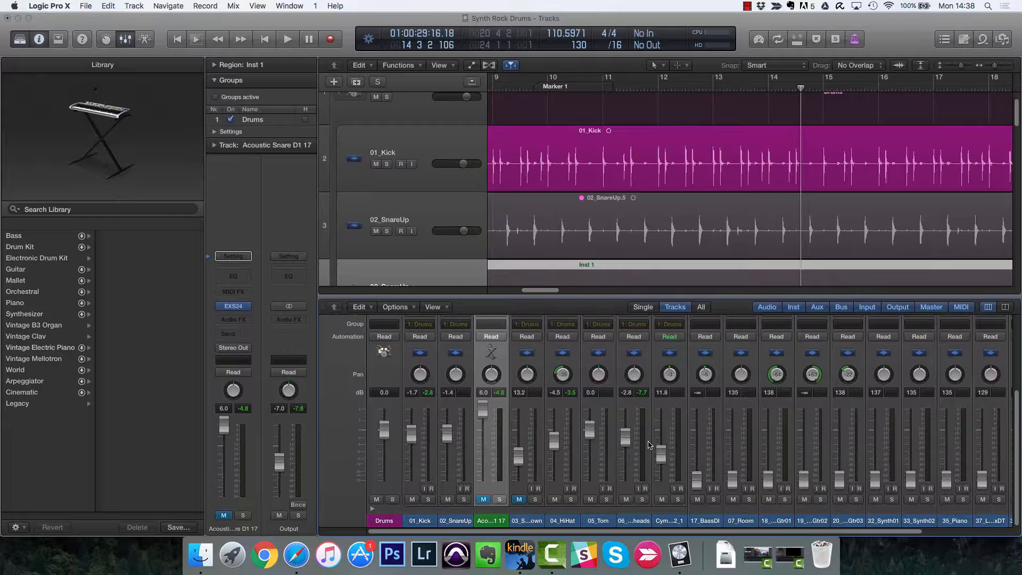
drag(626, 436, 626, 442)
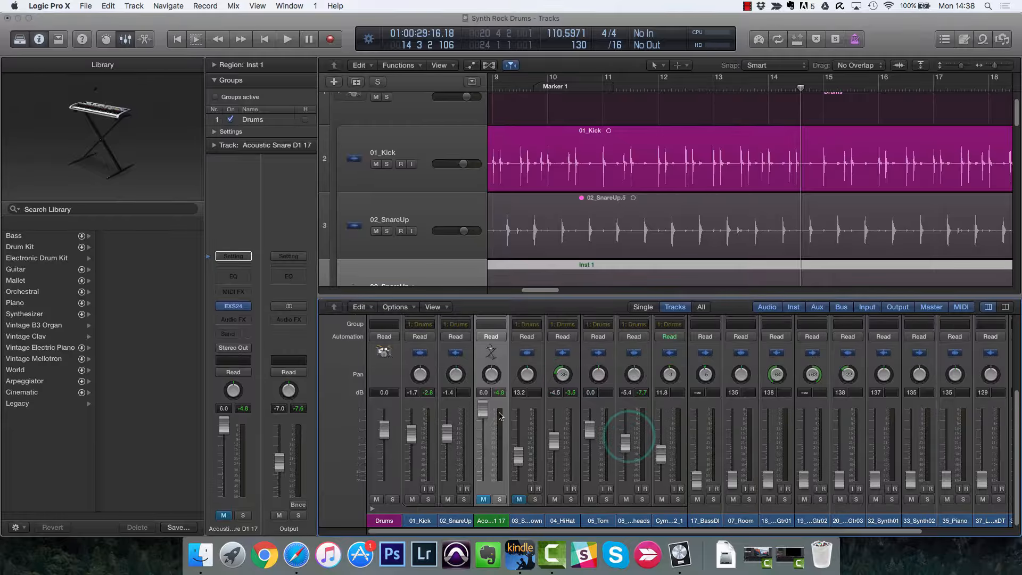
drag(448, 426, 447, 431)
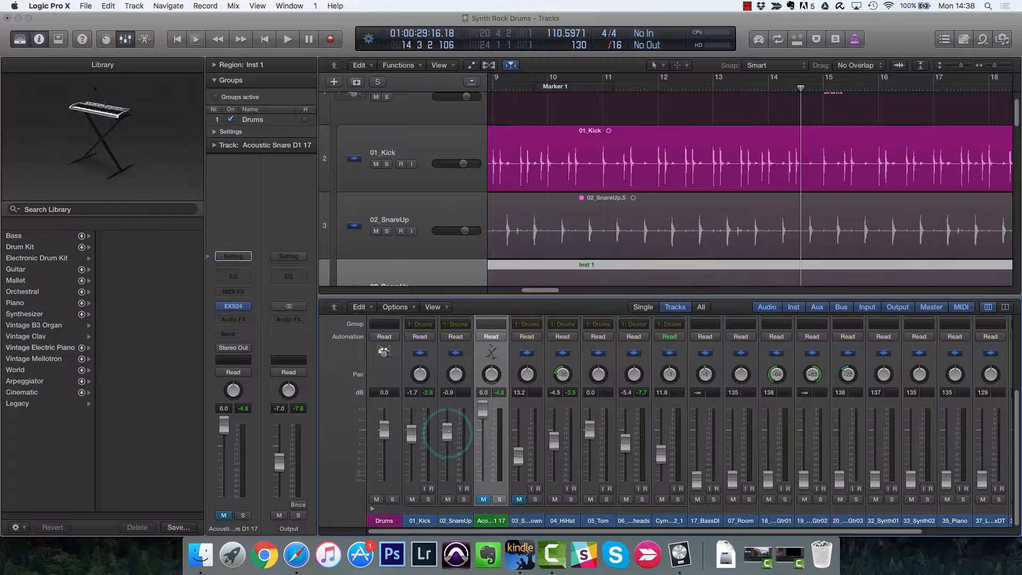
Step: Add a Channel EQ to the Acoustic Snare D1 17 channel and raise its output gain
scroll(498, 373, up, 5)
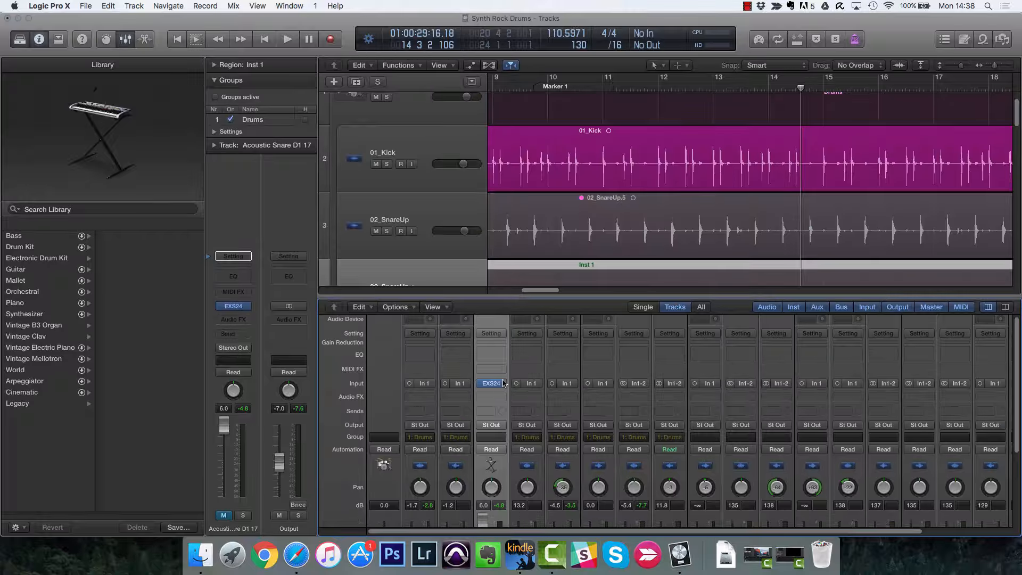
click(491, 353)
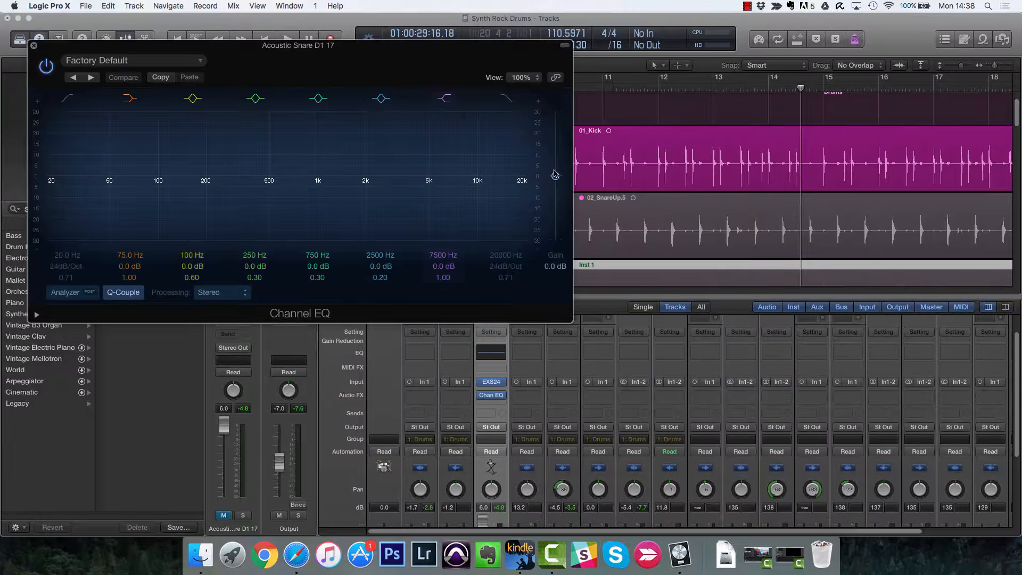
drag(555, 173, 556, 140)
click(34, 46)
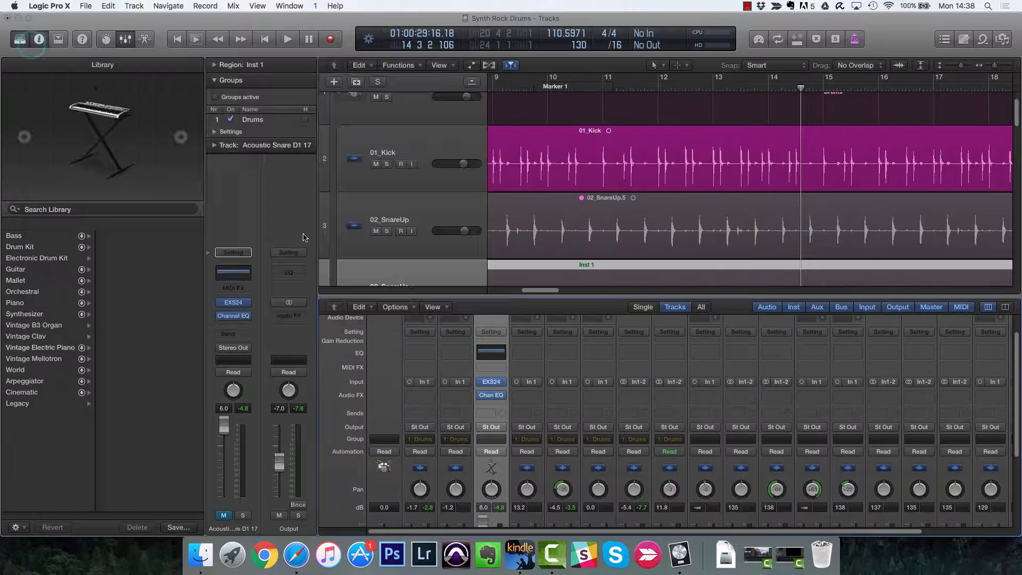
Step: Resume playback from about bar 14 with the mixer hidden and lower the 04_HiHat volume to -12.4 dB
key(x)
key(space)
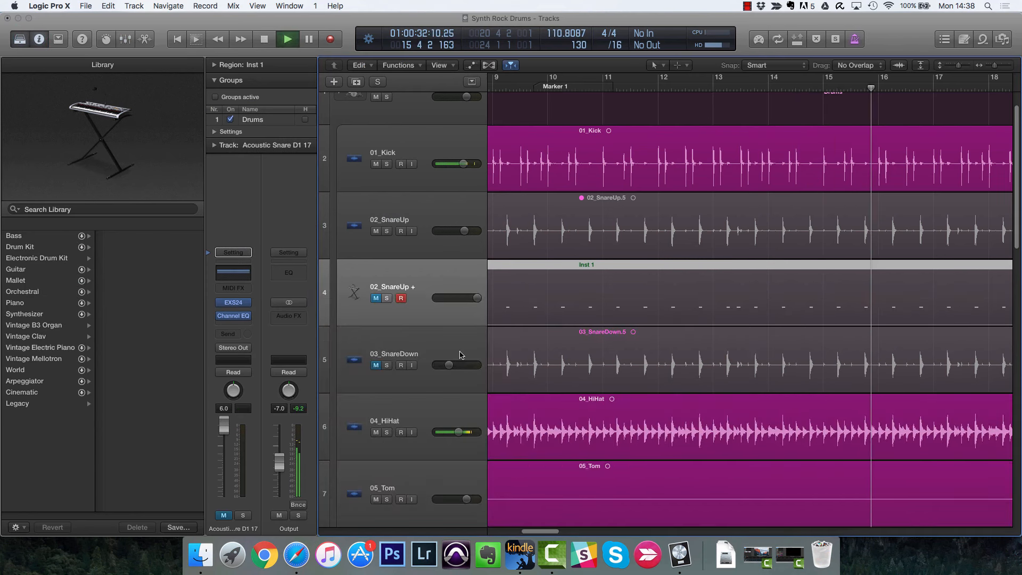
click(458, 431)
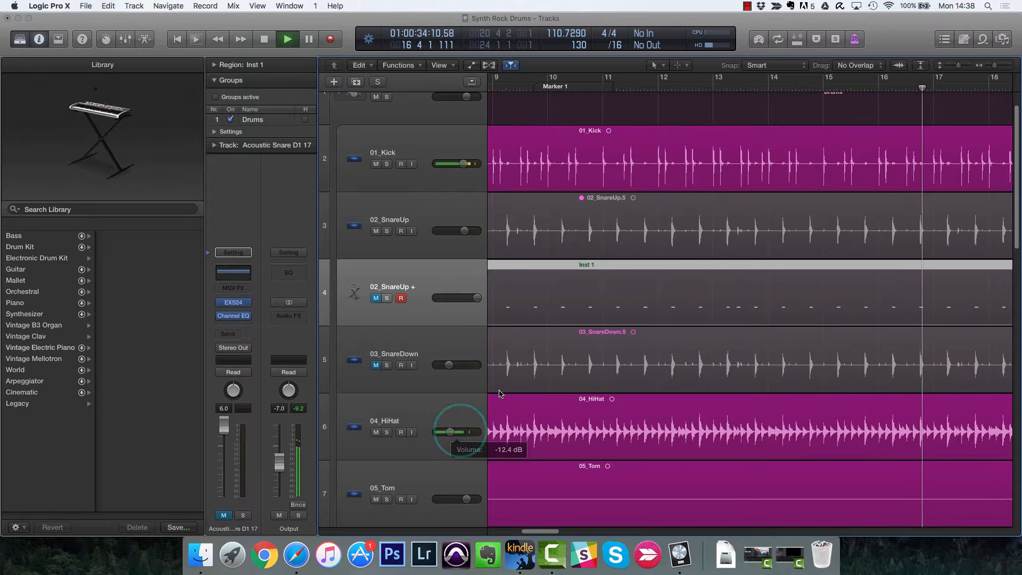
Step: Pan the overheads channel to the right in the mixer, stopping playback, and hide the mixer
key(x)
scroll(656, 394, down, 2)
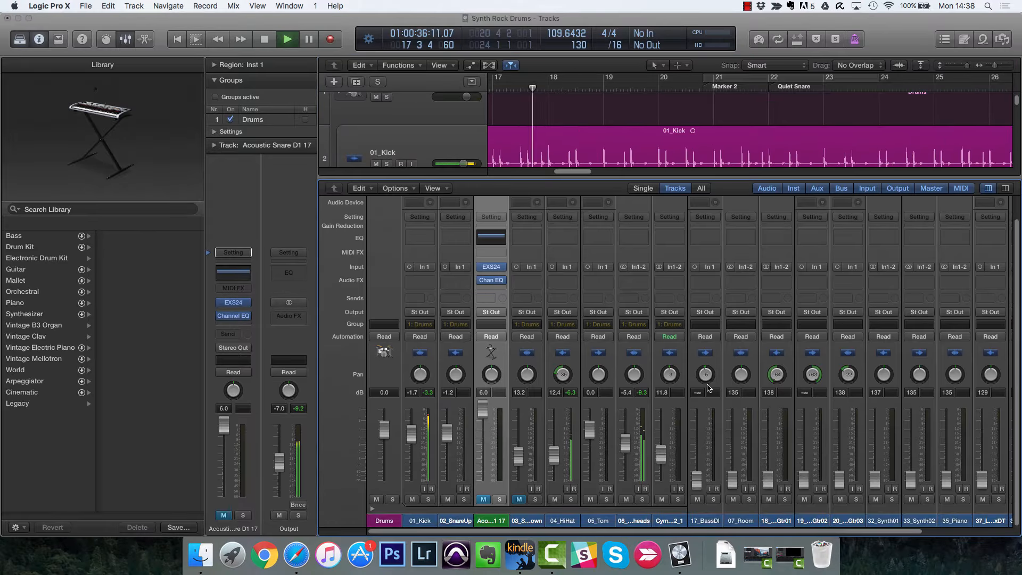
key(space)
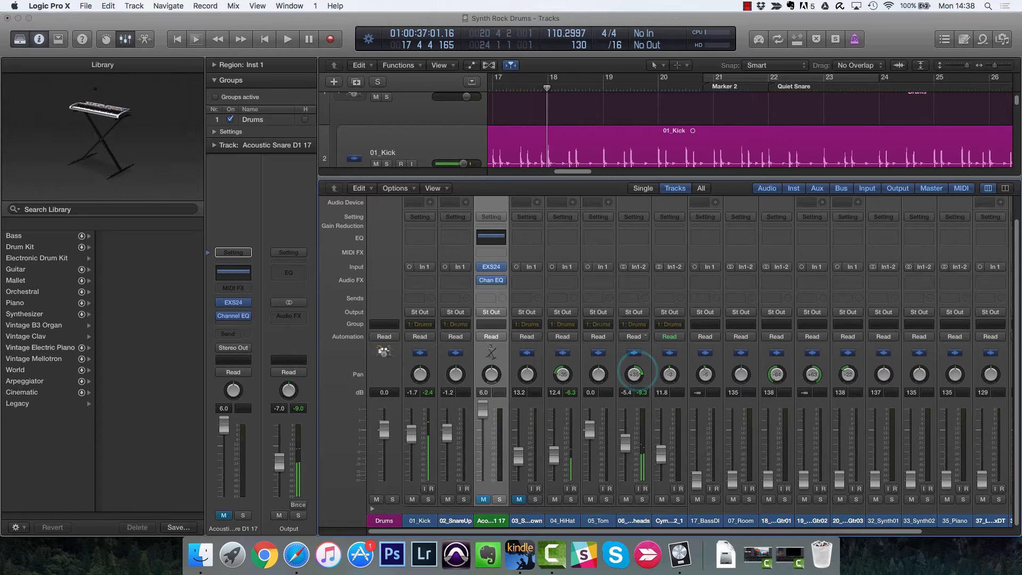
drag(645, 336, 643, 363)
key(x)
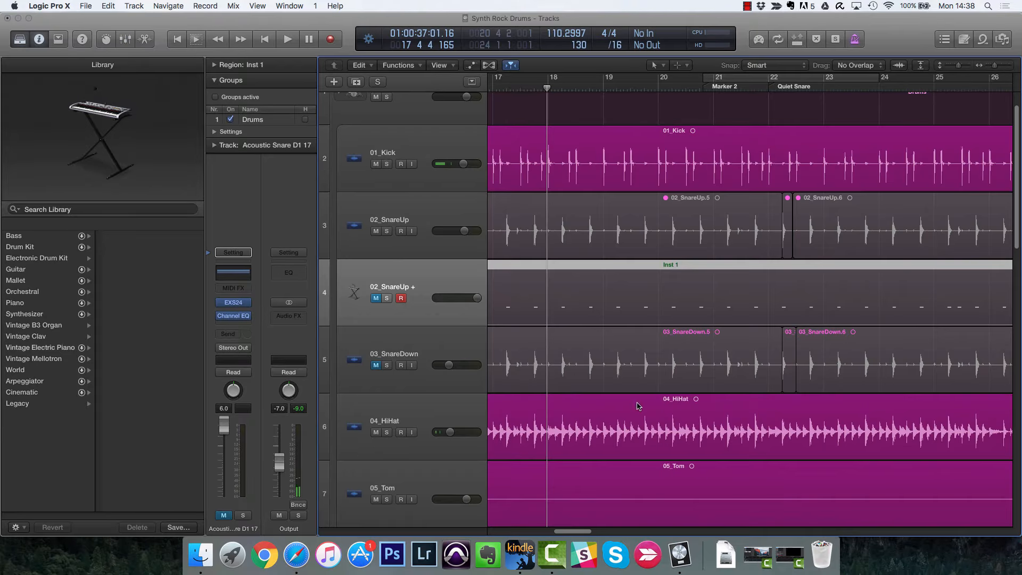
Step: Play the drum tracks from about bar 18 with the 02_SnareUp + track still muted, stopping after a few bars
scroll(582, 379, down, 3)
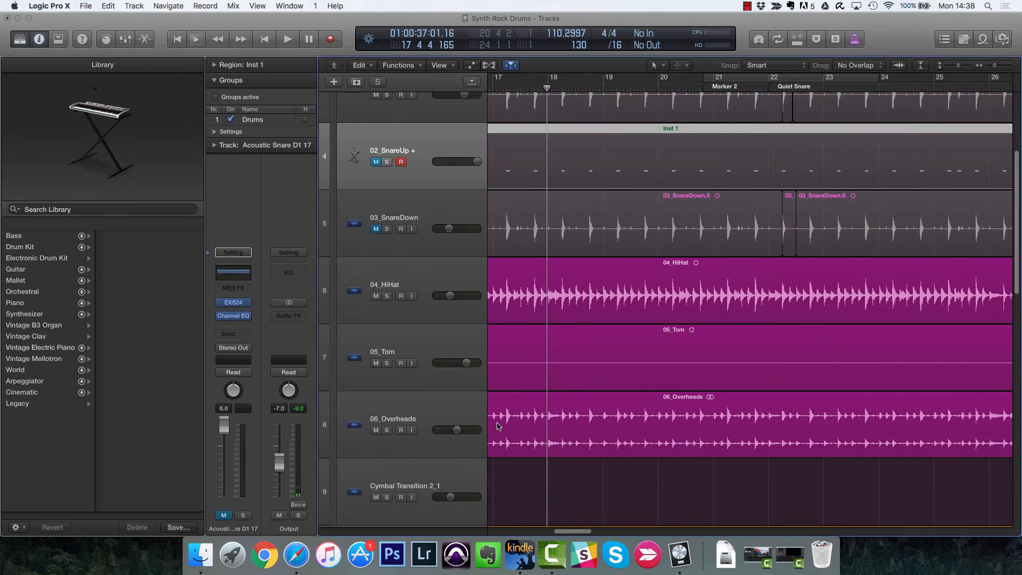
scroll(499, 426, down, 1)
key(space)
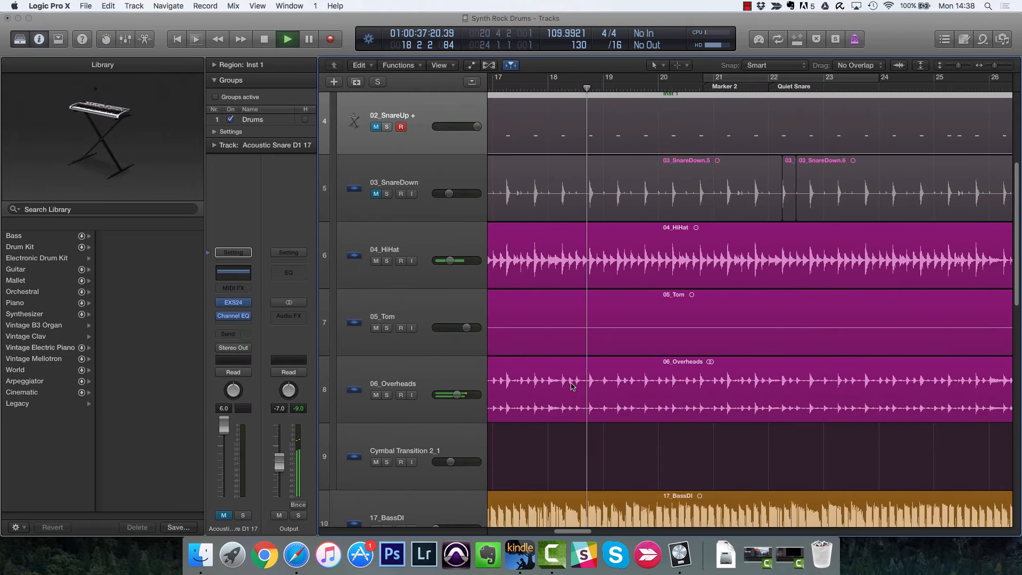
scroll(649, 371, up, 5)
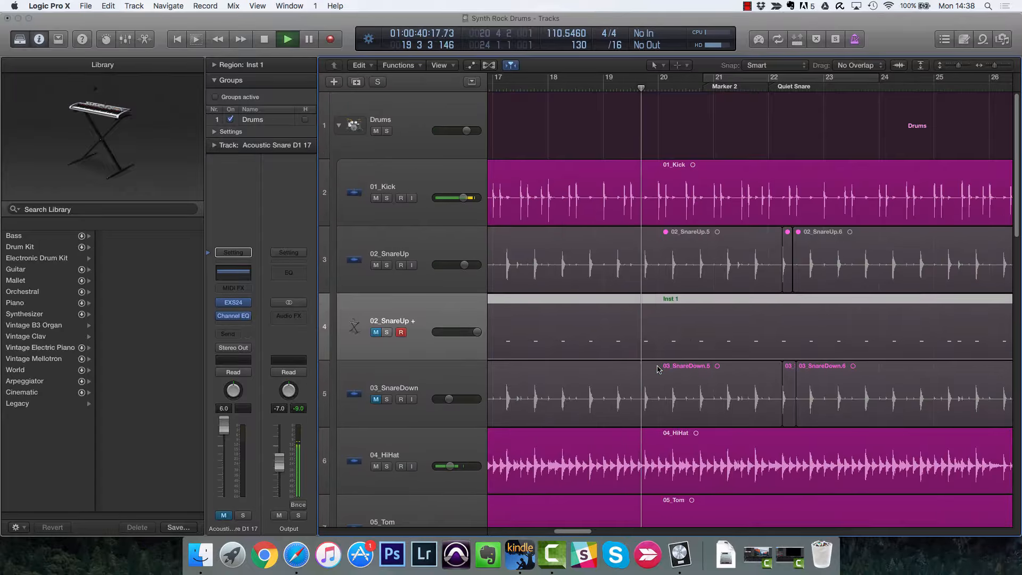
key(space)
Step: Unmute the 02_SnareUp + track and lower its volume to -1.2 dB during playback, comparing the mix with and without it
click(376, 333)
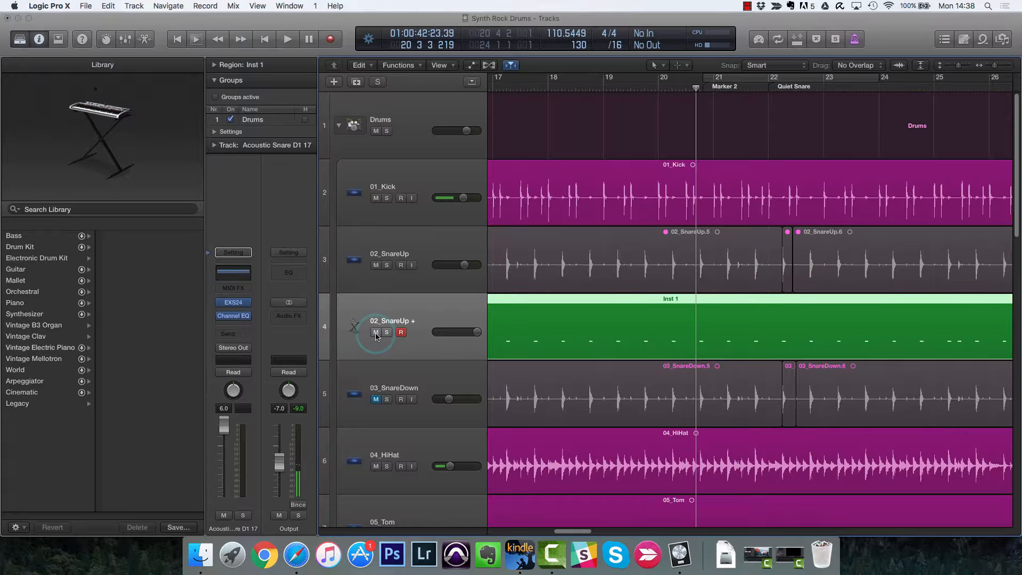
key(space)
drag(470, 332, 461, 339)
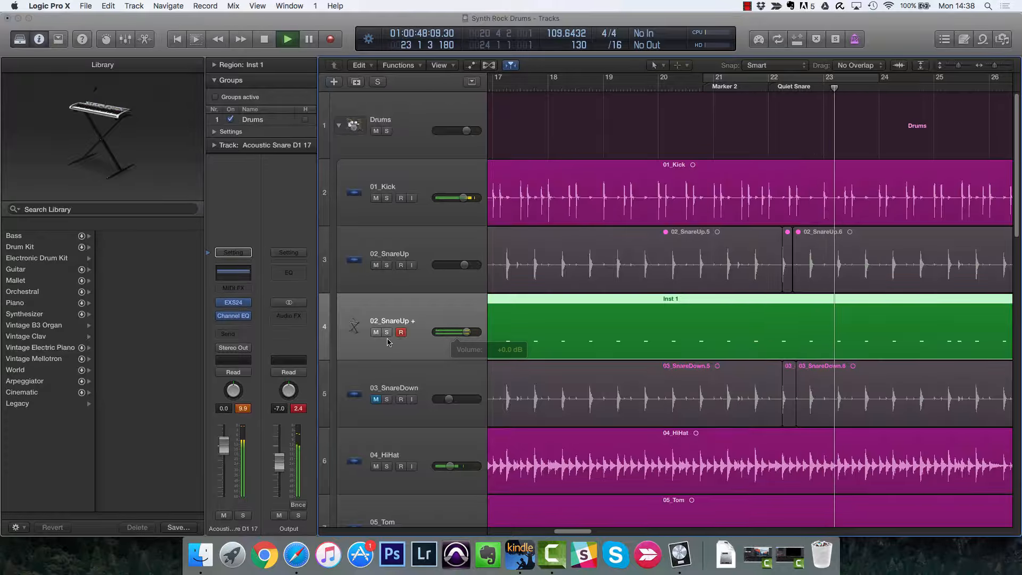
click(377, 332)
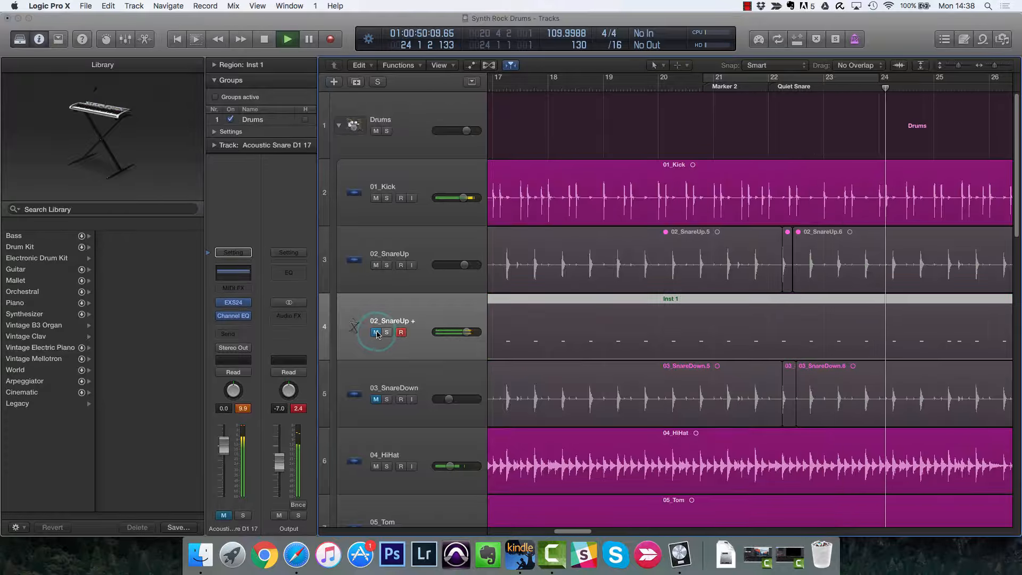
click(377, 332)
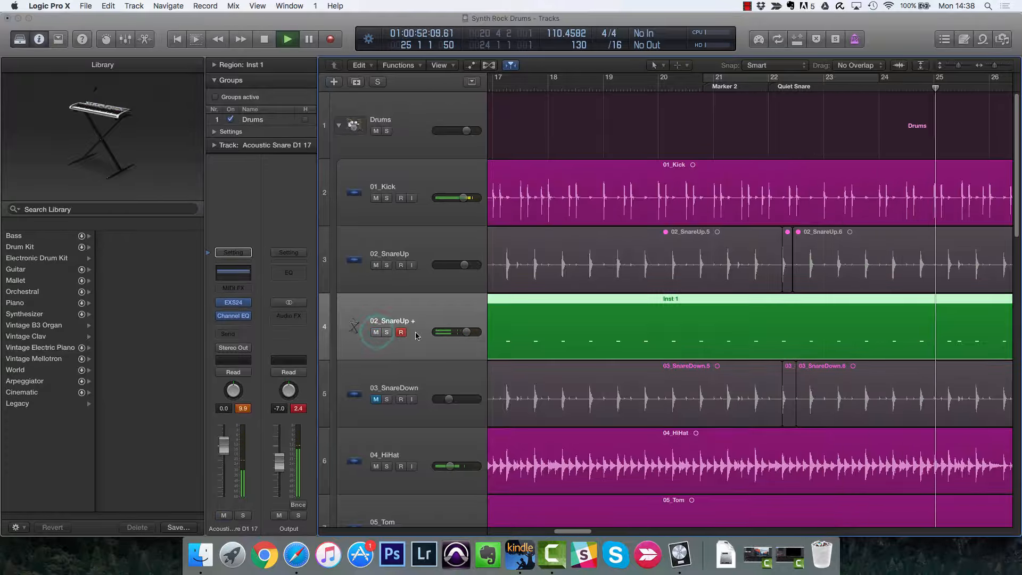
drag(467, 332, 465, 332)
Step: In the Acoustic Snare D1 17 Channel EQ, cut 2900 Hz by 4.5 dB and set the output gain to +9.5 dB
click(243, 274)
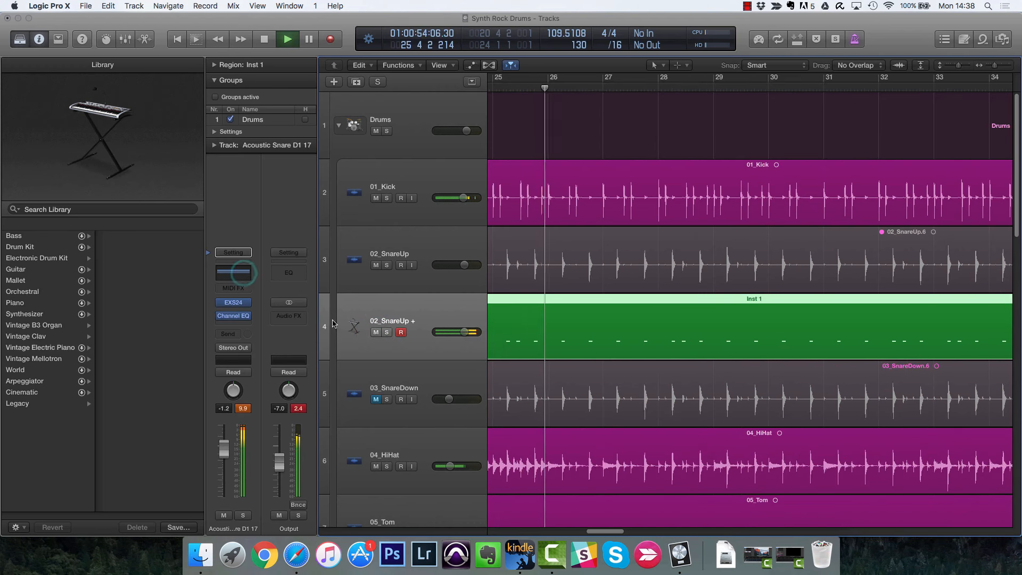
key(space)
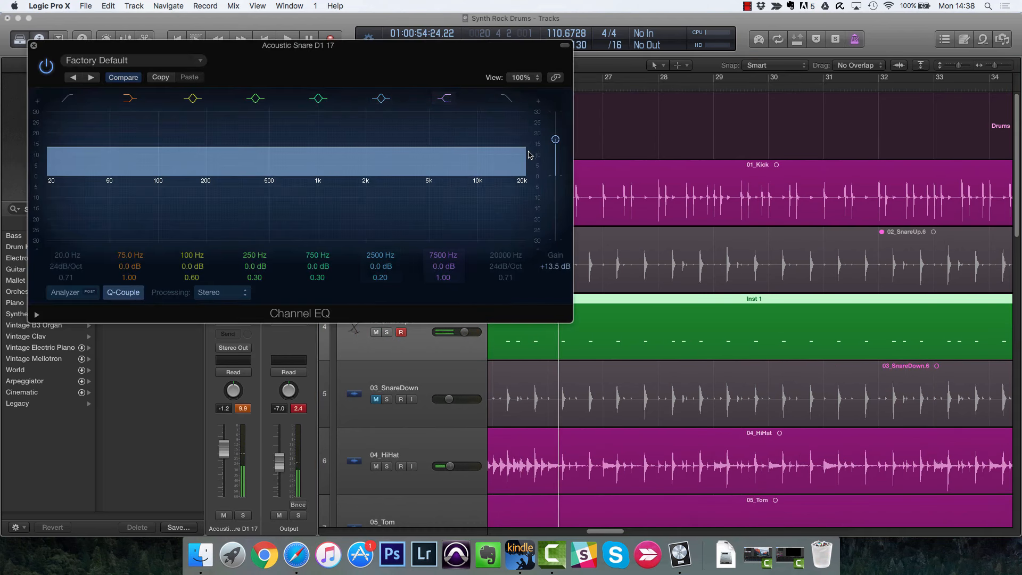
drag(555, 139, 555, 177)
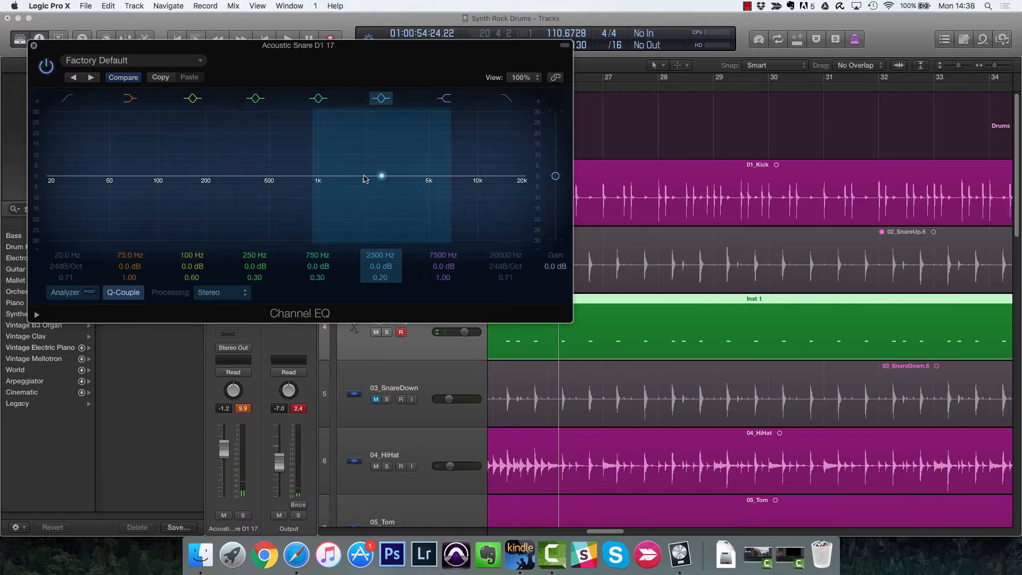
mouse_move(381, 176)
mouse_down()
mouse_move(412, 192)
mouse_move(392, 186)
mouse_up()
key(space)
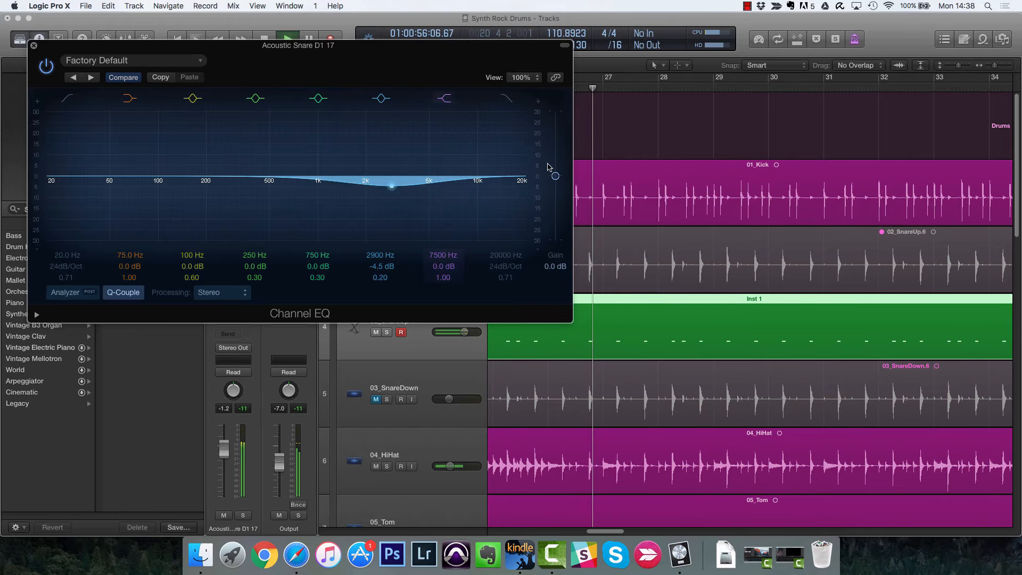
drag(555, 176, 552, 161)
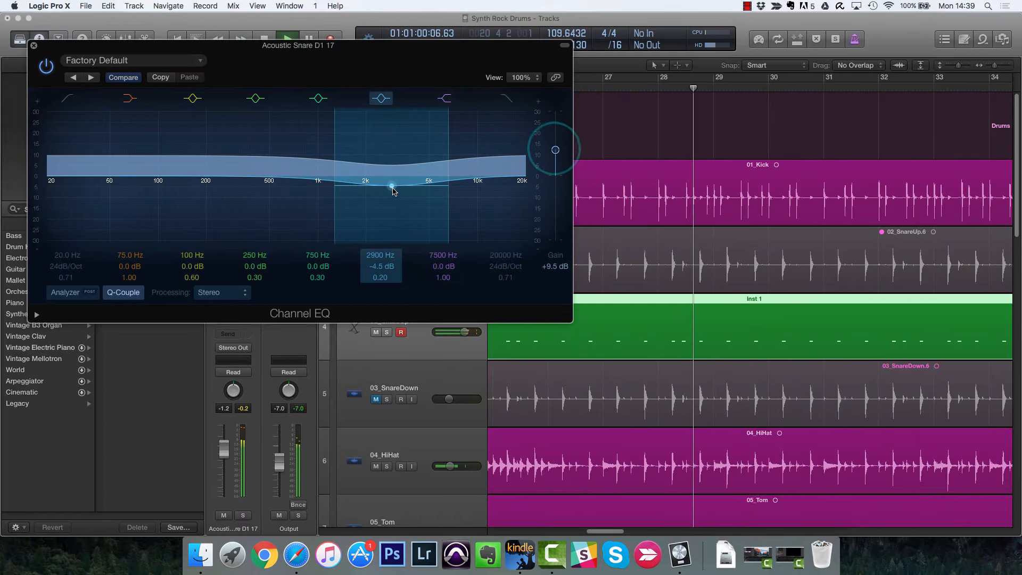
Step: Enable a 40 Hz low cut, boost the high shelf by 4.0 dB at 11200 Hz, and close the snare's EQ
click(65, 99)
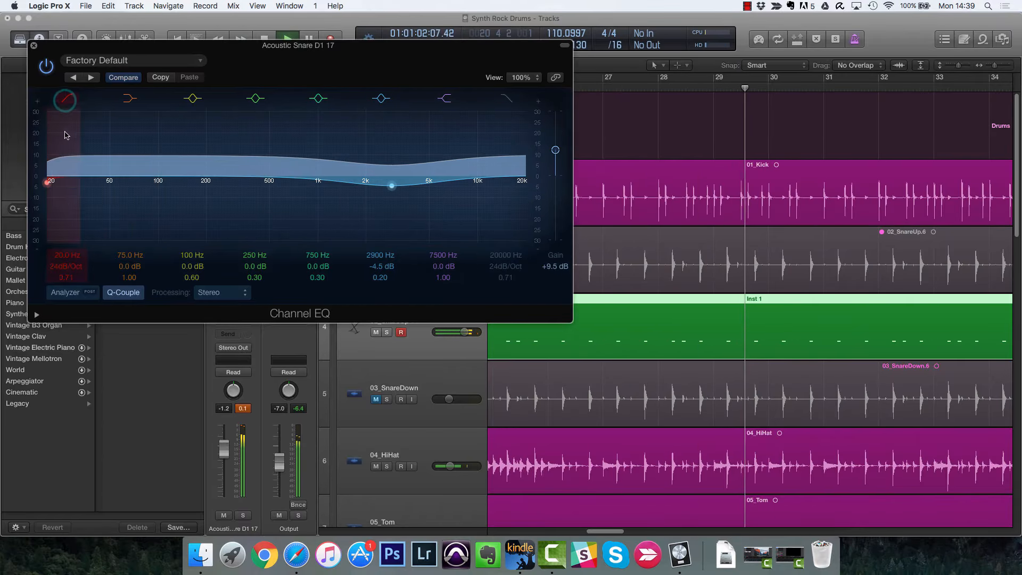
drag(47, 182, 100, 183)
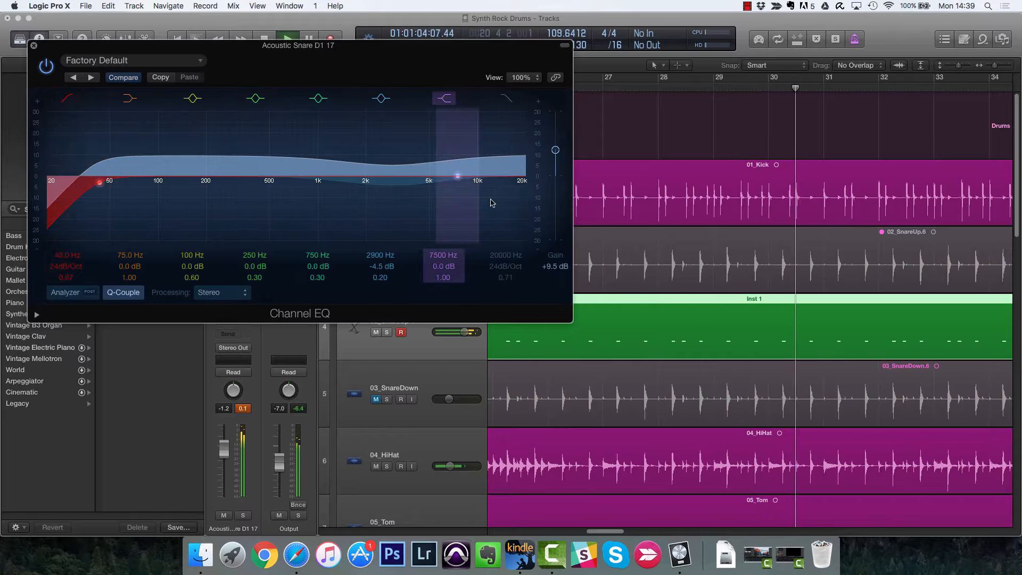
drag(458, 175, 491, 167)
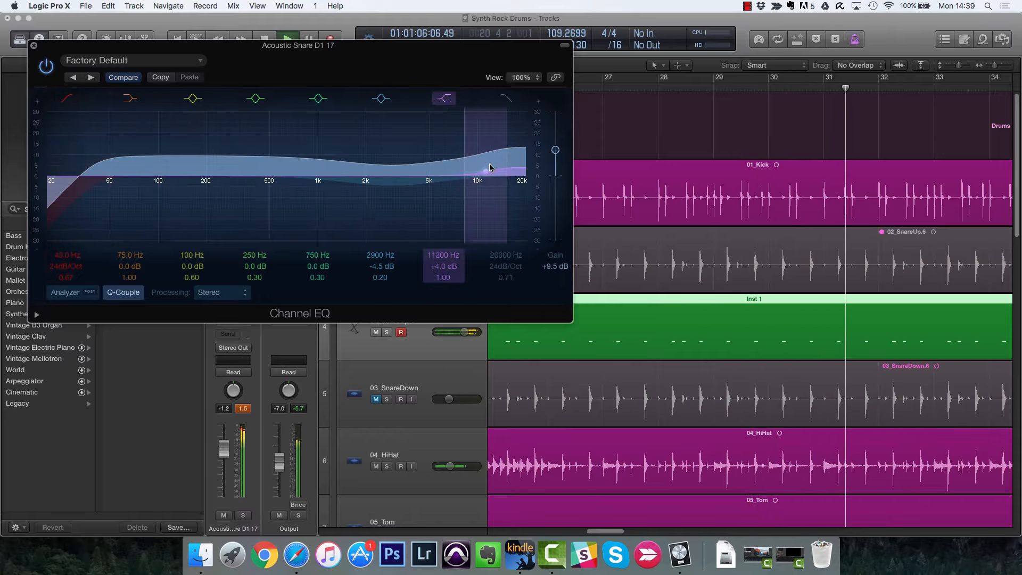
click(33, 45)
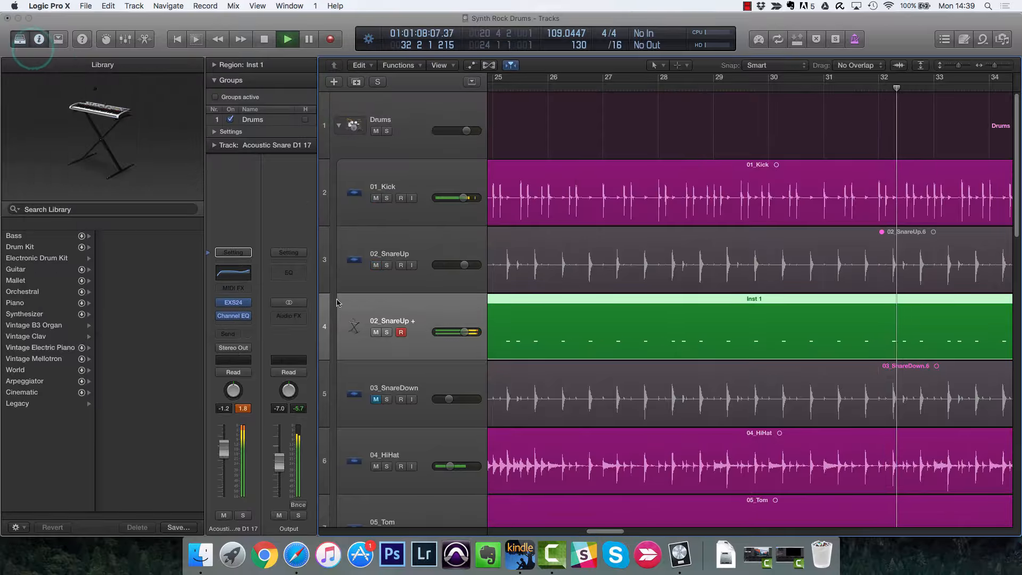
Step: Lower the 02_SnareUp + track's volume to -2.7 dB and keep that track selected after checking 01_Kick
drag(465, 332, 460, 334)
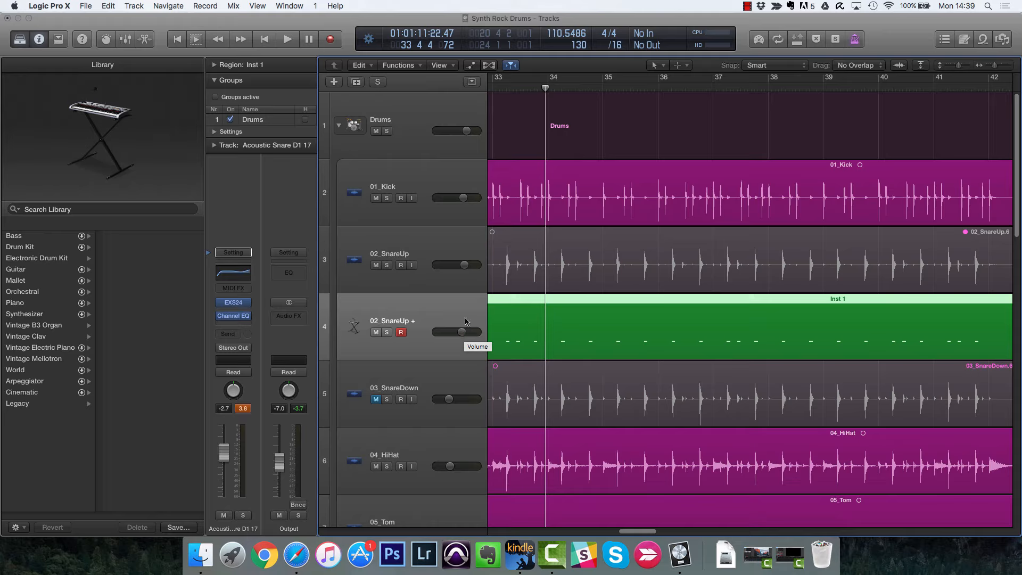
click(455, 203)
click(429, 169)
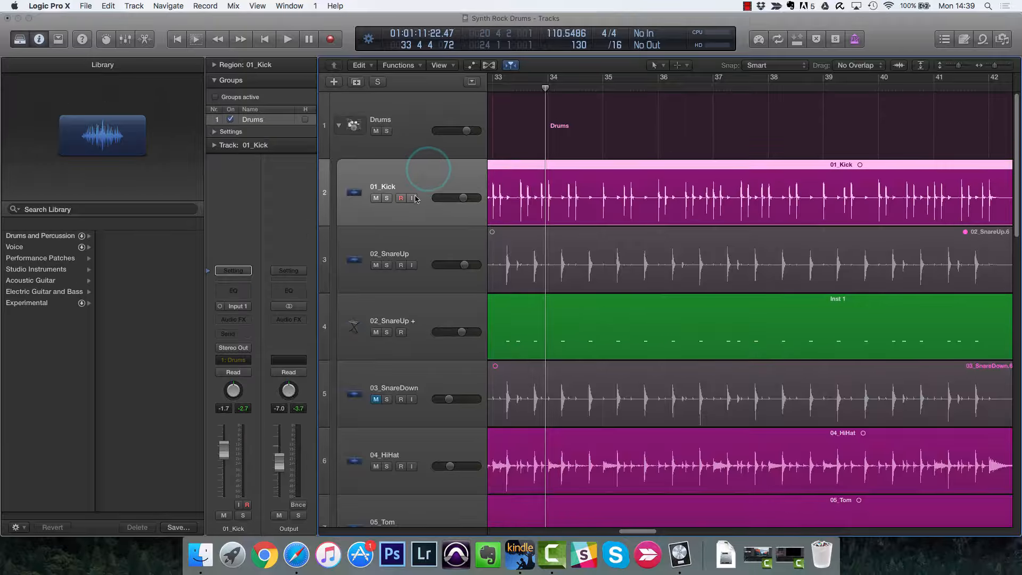
click(463, 318)
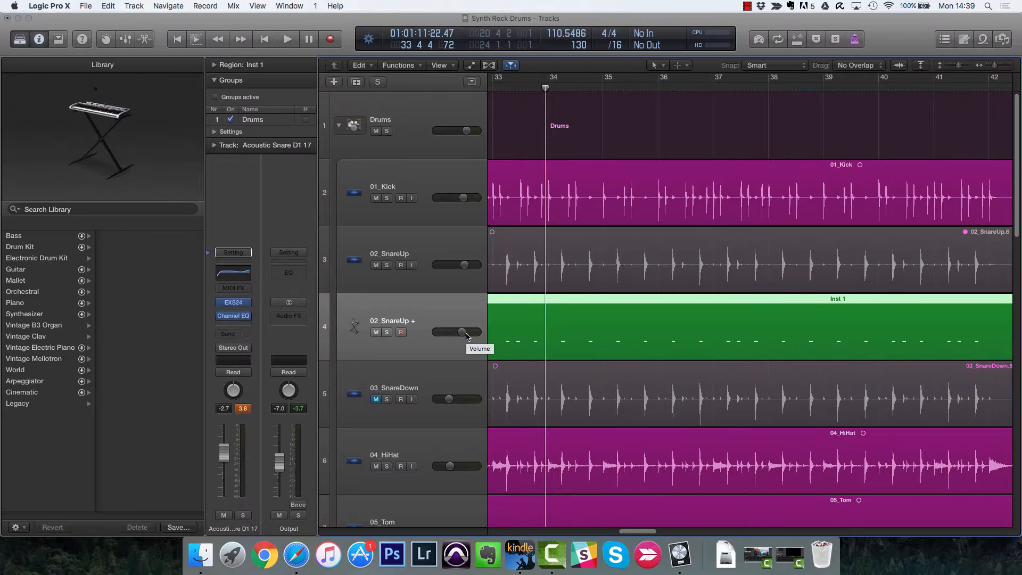
Step: Open the Inst 1 region in the Piano Roll and lower the beat 2 note in bar 15 to velocity 32 with the Velocity tool
double_click(555, 334)
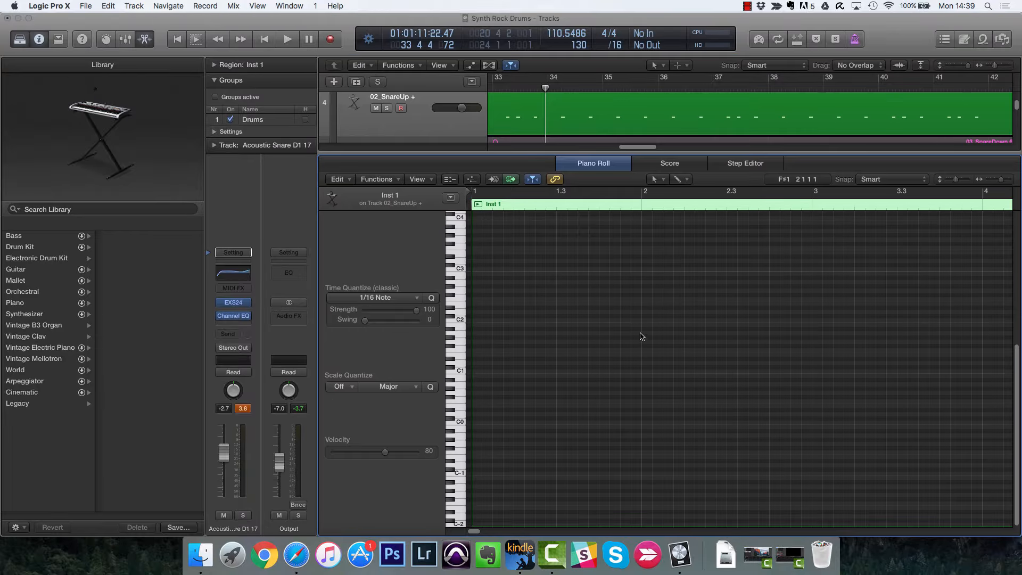
scroll(645, 332, up, 5)
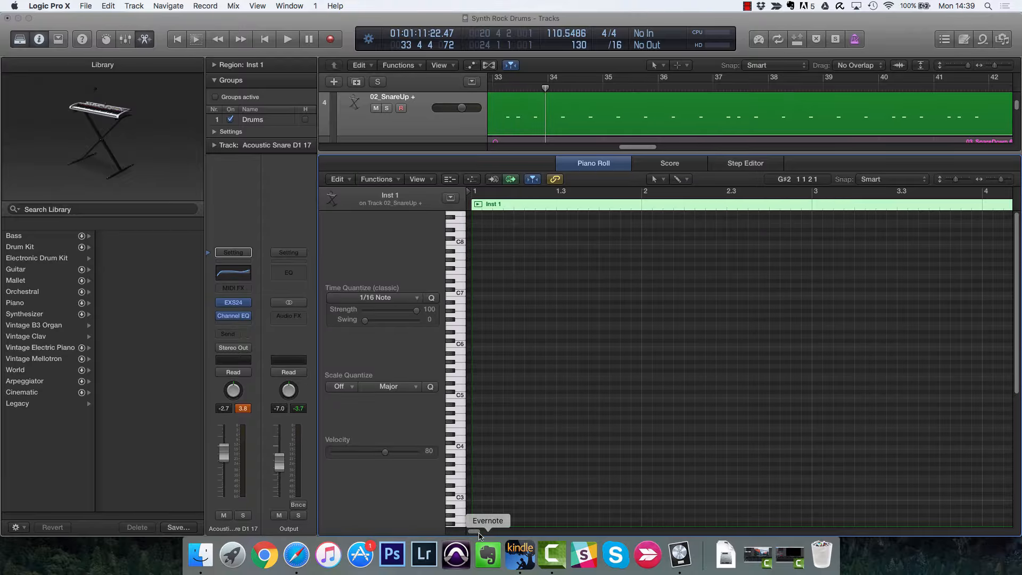
scroll(479, 532, right, 10)
scroll(607, 415, down, 4)
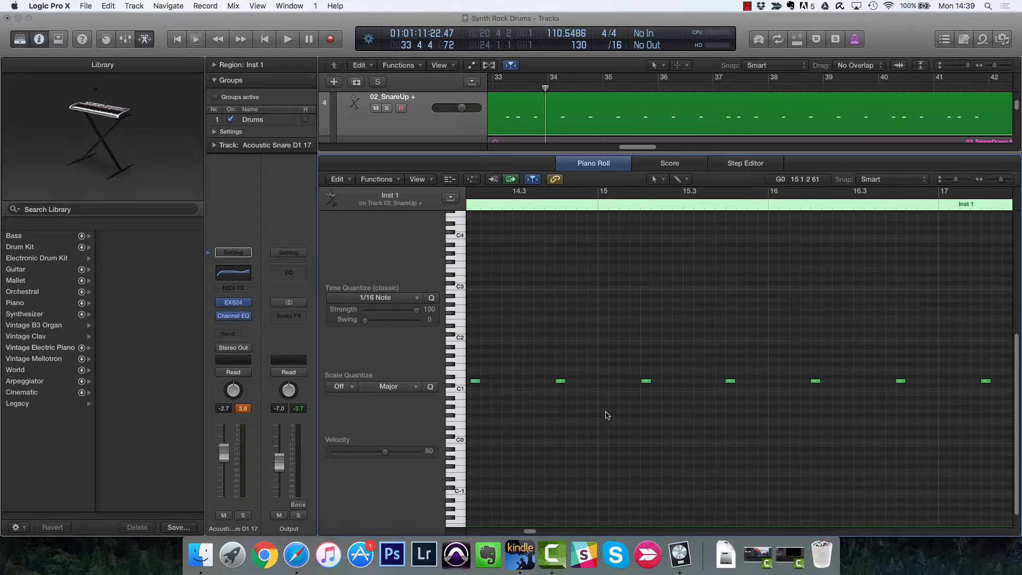
click(646, 381)
drag(648, 382, 647, 381)
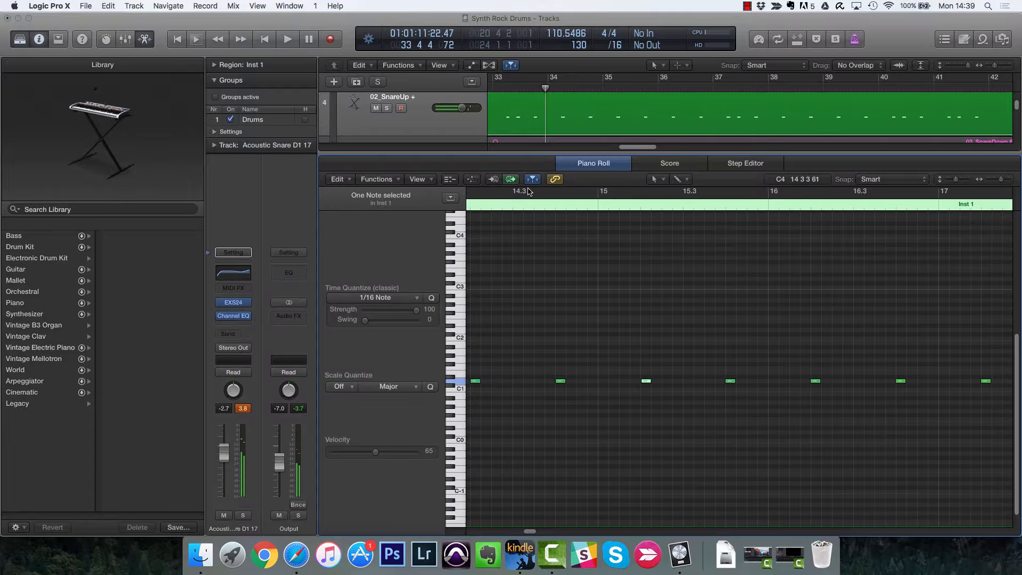
click(659, 179)
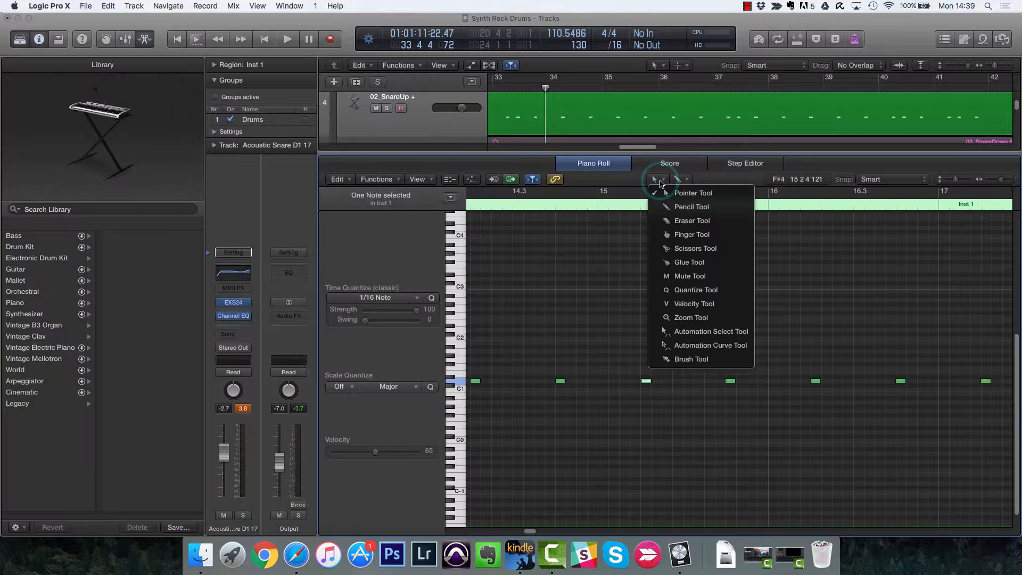
click(694, 303)
drag(646, 381, 661, 411)
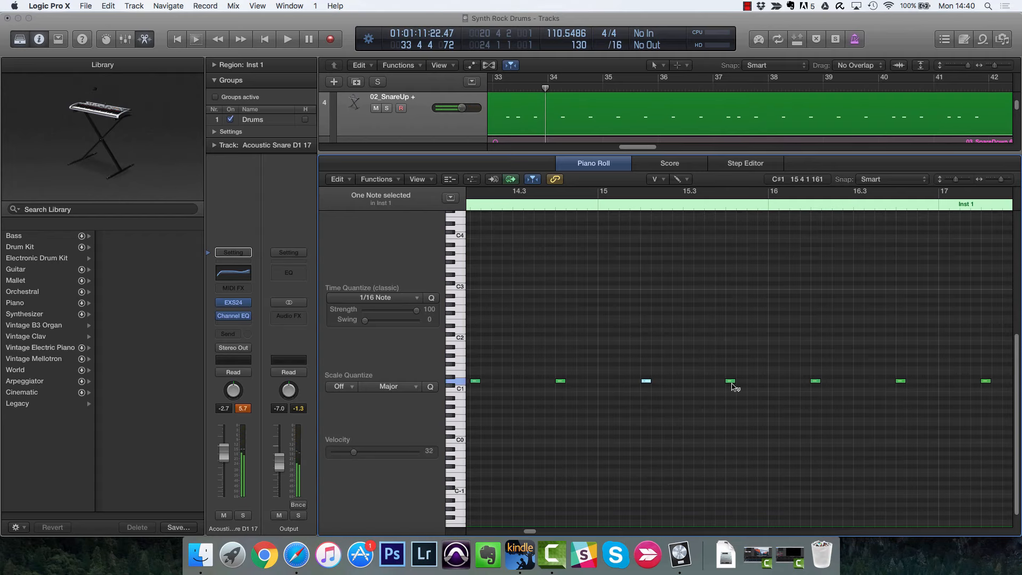
Step: Lower the beat 4 note in bar 34 to velocity 33, audition it from beat 2 of that bar, and close the Piano Roll
key(space)
click(648, 382)
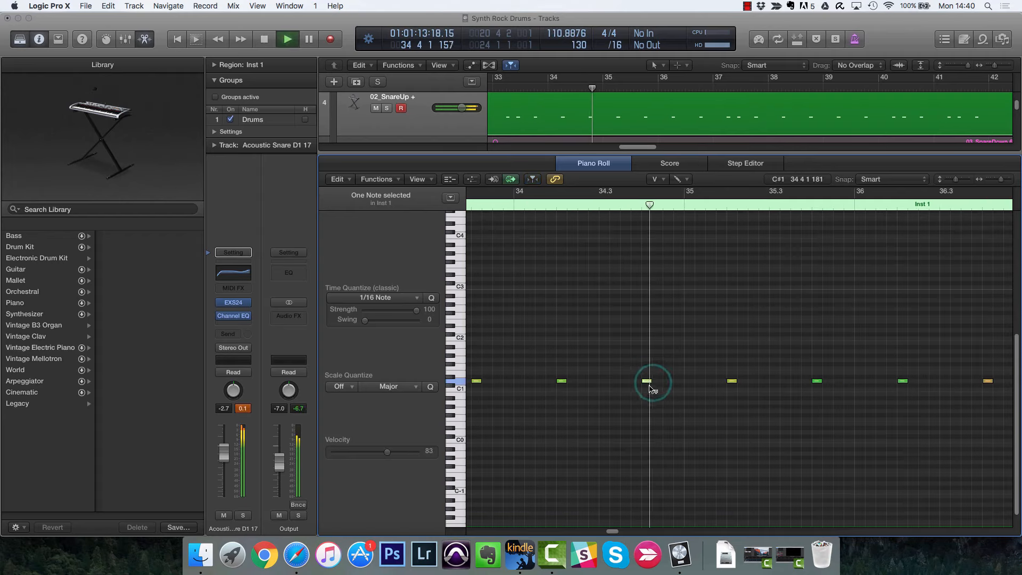
key(space)
drag(650, 387, 648, 453)
click(555, 205)
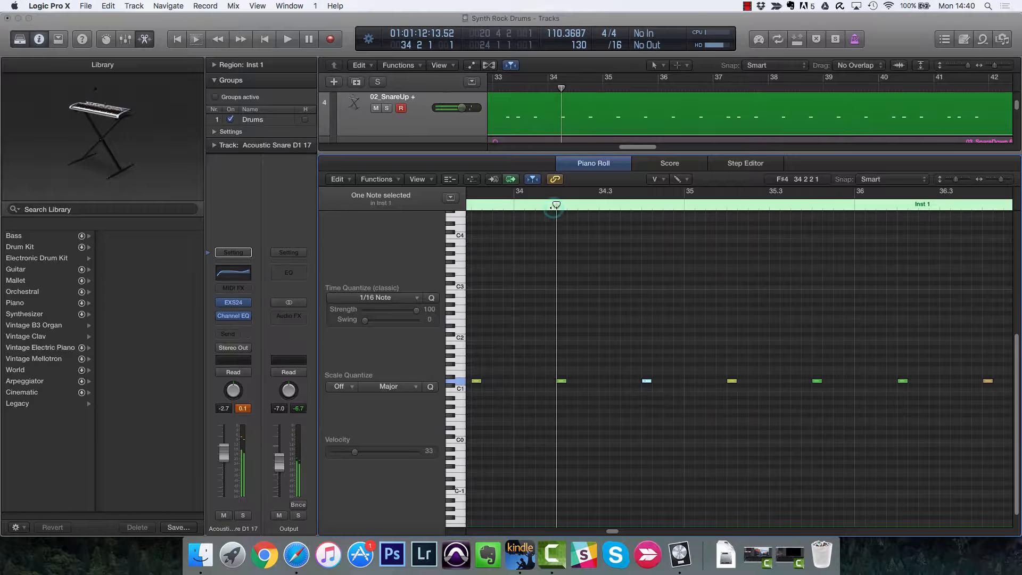
key(space)
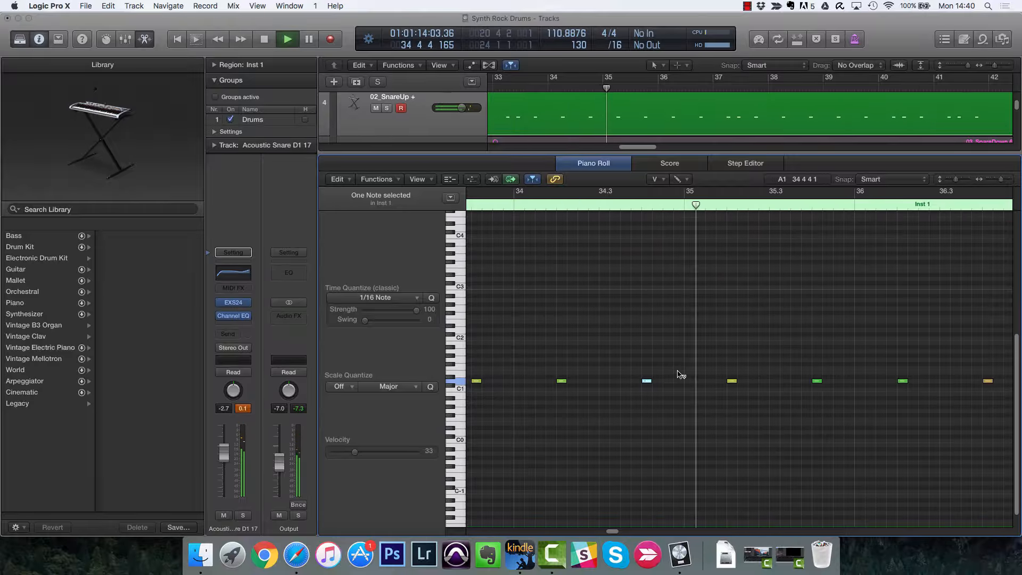
key(space)
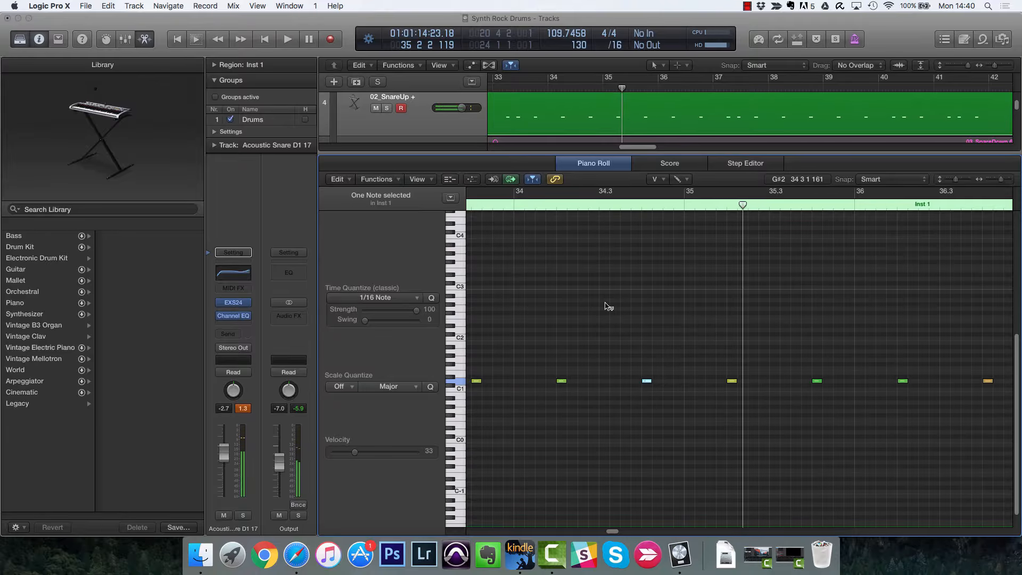
key(p)
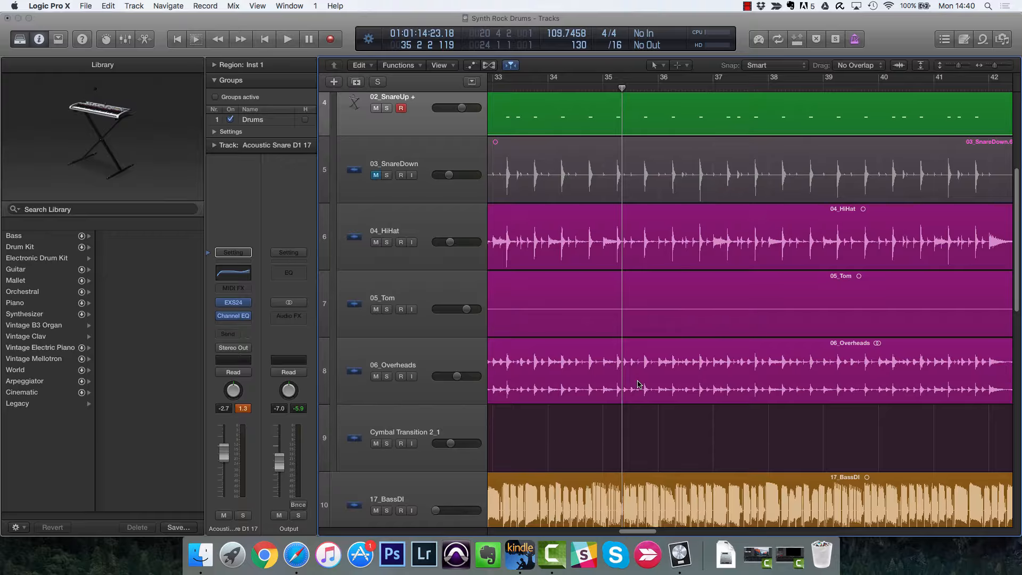
scroll(579, 259, up, 3)
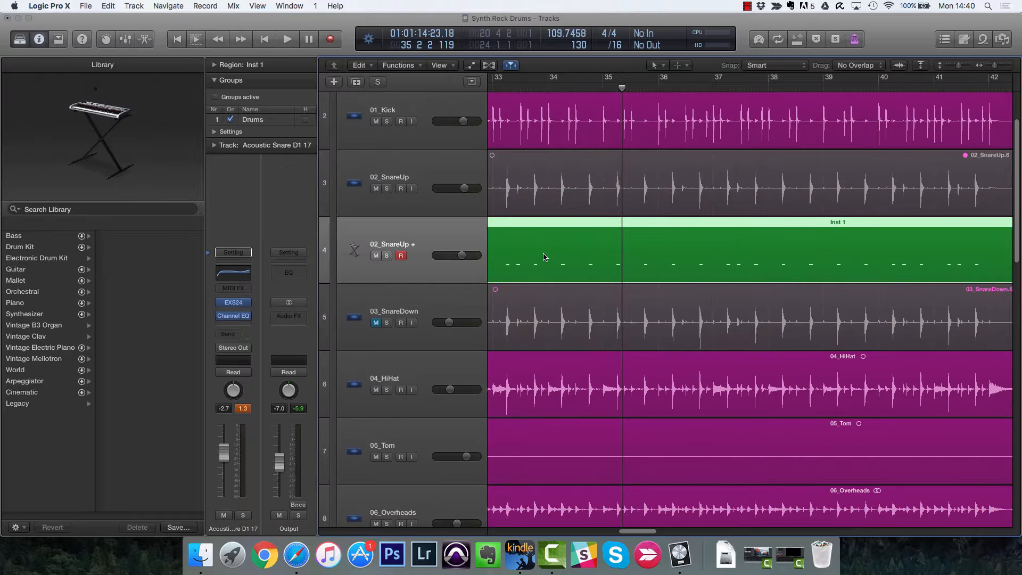
double_click(543, 257)
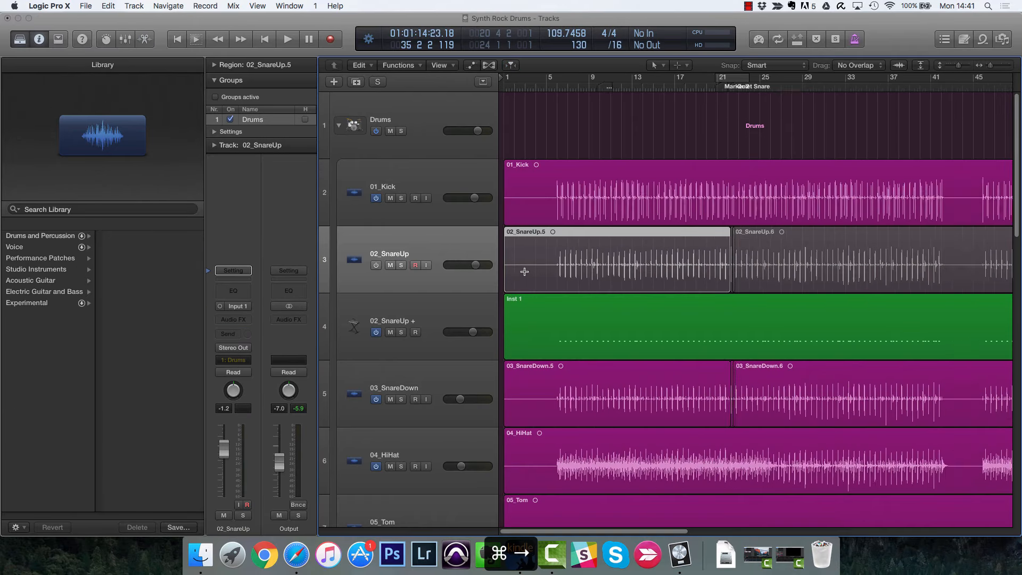
key(super+Right)
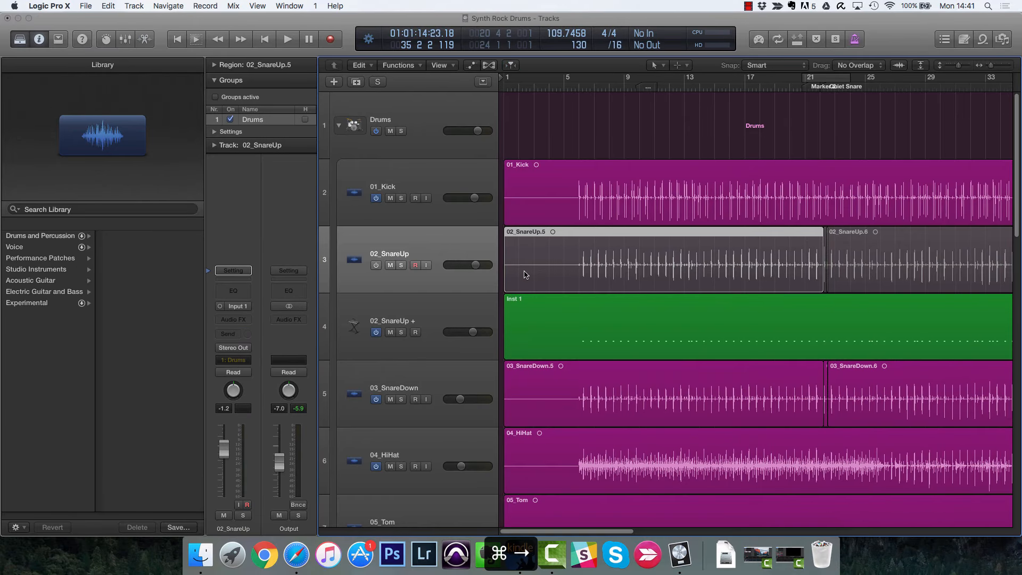
click(447, 244)
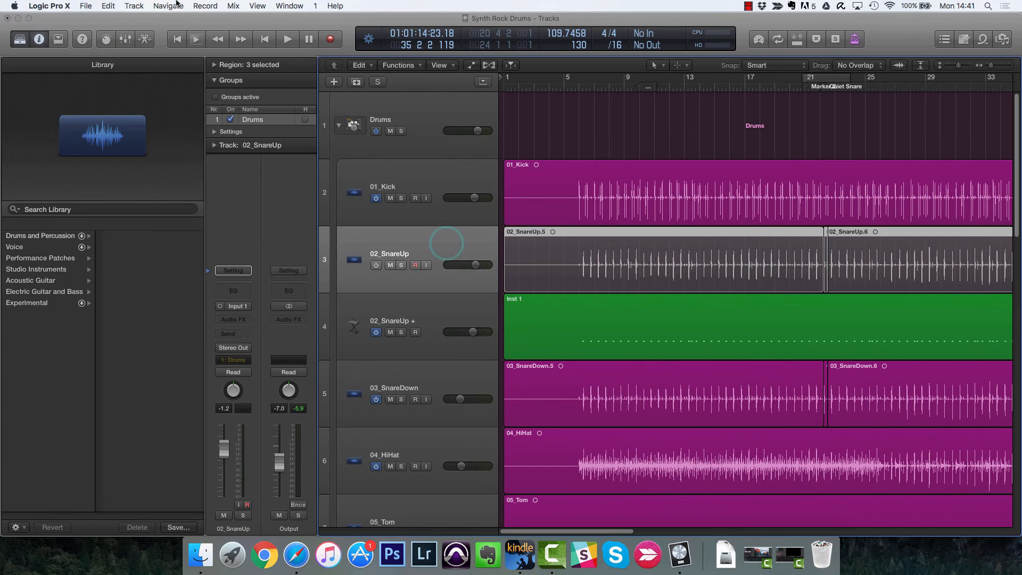
click(133, 5)
click(192, 178)
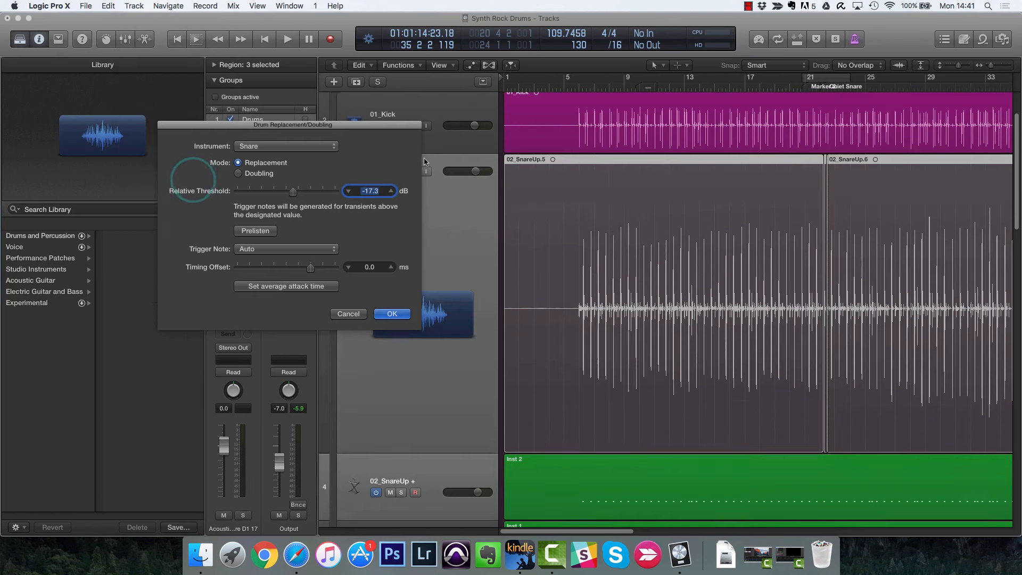
click(355, 314)
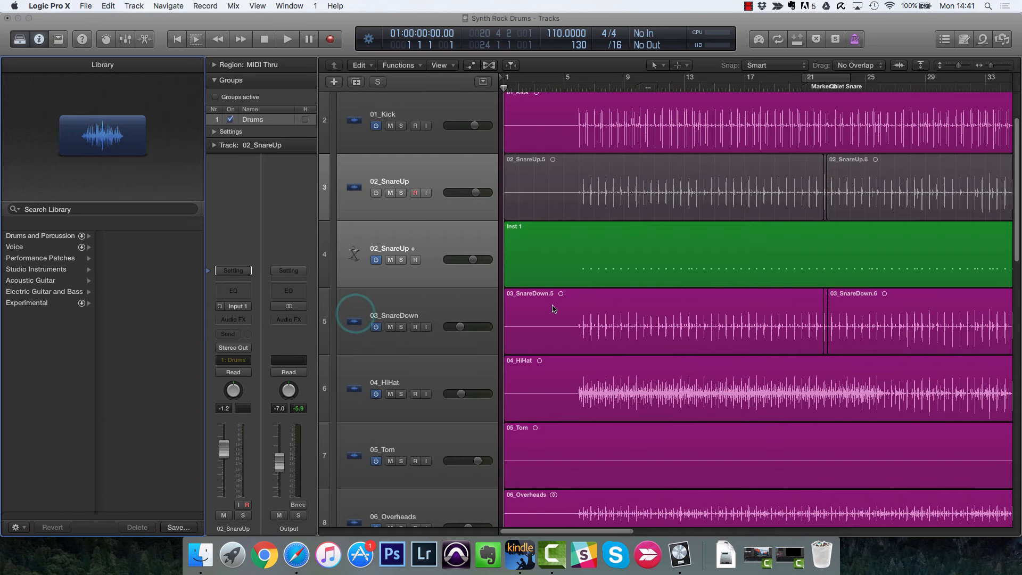
Step: Turn the 02_SnareUp track back on and move 03_SnareDown directly below it, with the playhead at bar 6
click(377, 193)
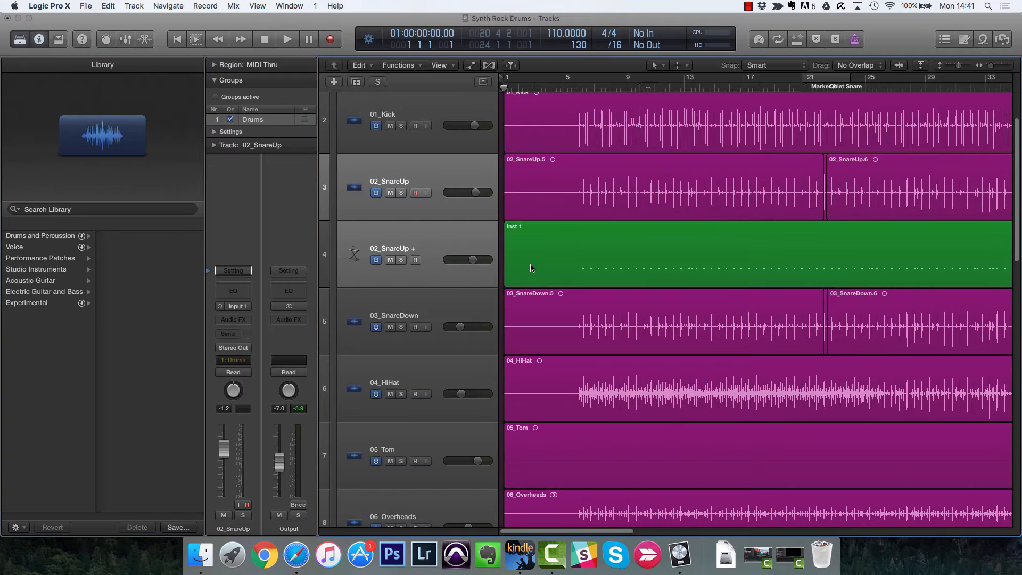
click(578, 87)
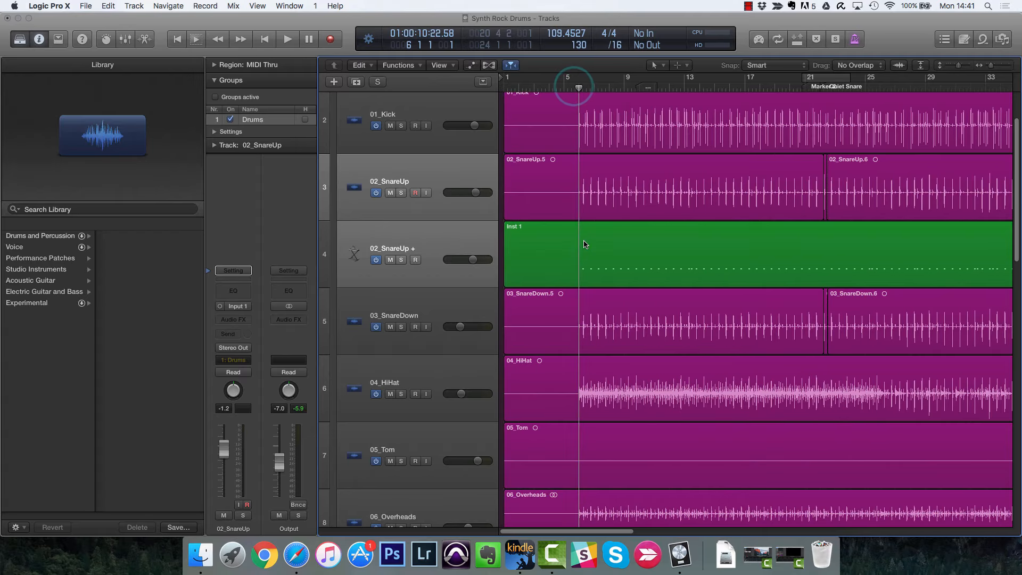
drag(458, 317, 459, 248)
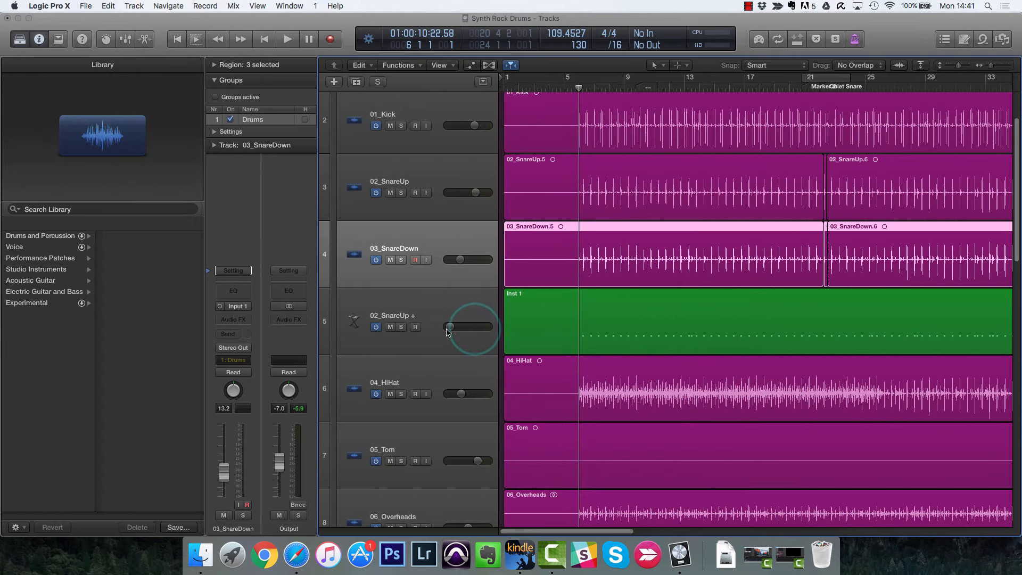
Step: Pull the 02_SnareUp + track's volume fully down and start playback from bar 6, cycling over bars 11 to 17
drag(450, 326, 408, 326)
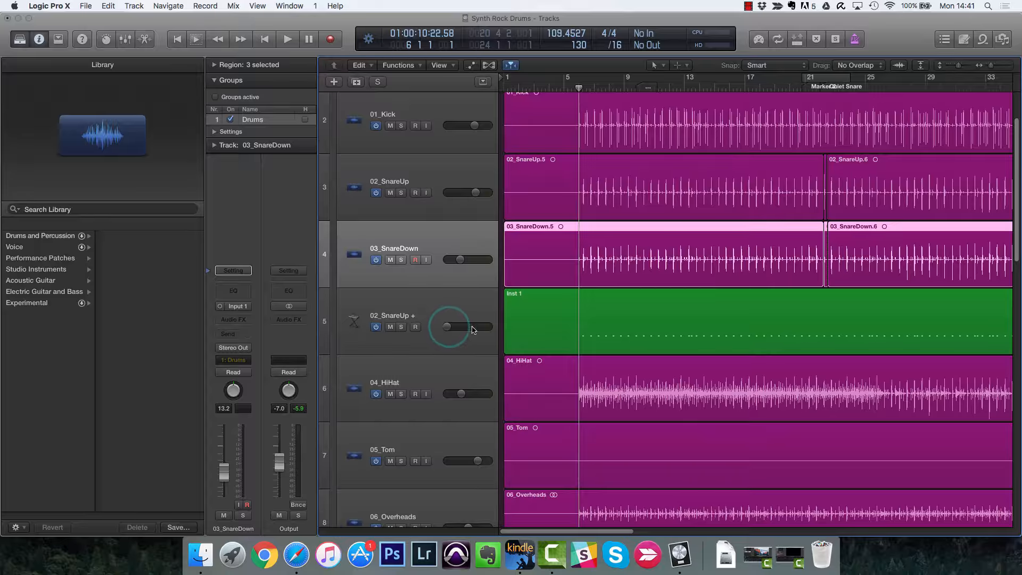
click(436, 322)
click(463, 243)
key(space)
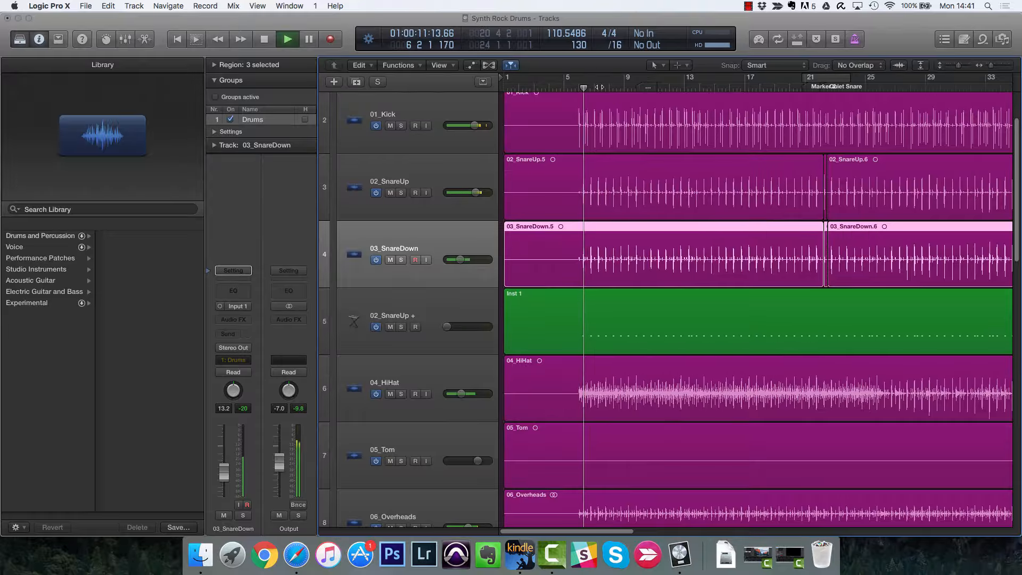
drag(643, 82, 744, 81)
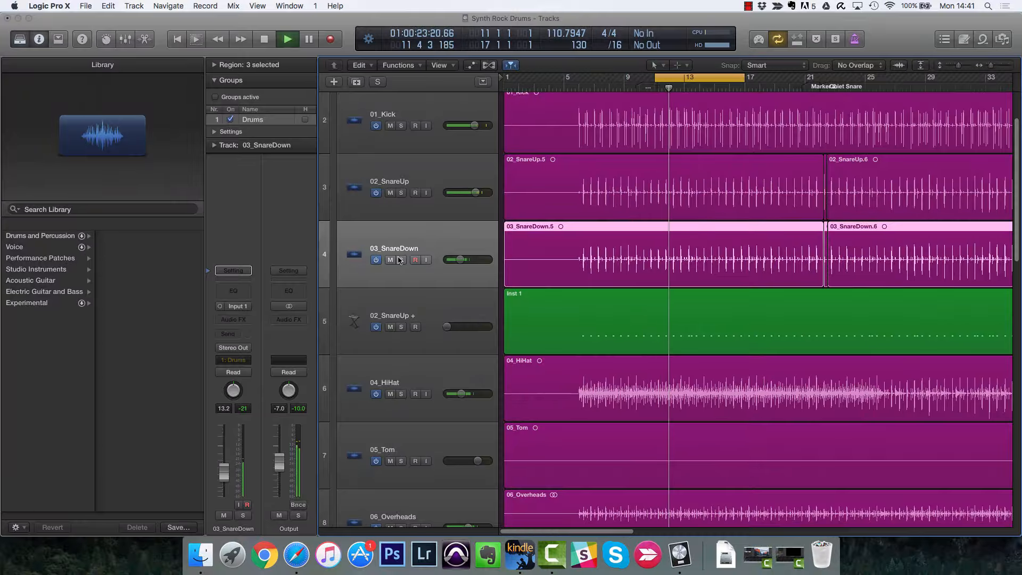
Step: Check 02_SnareUp by muting and unmuting it, and raise its volume to about -0.4 dB and 03_SnareDown's to -2.8 dB
click(391, 193)
click(390, 193)
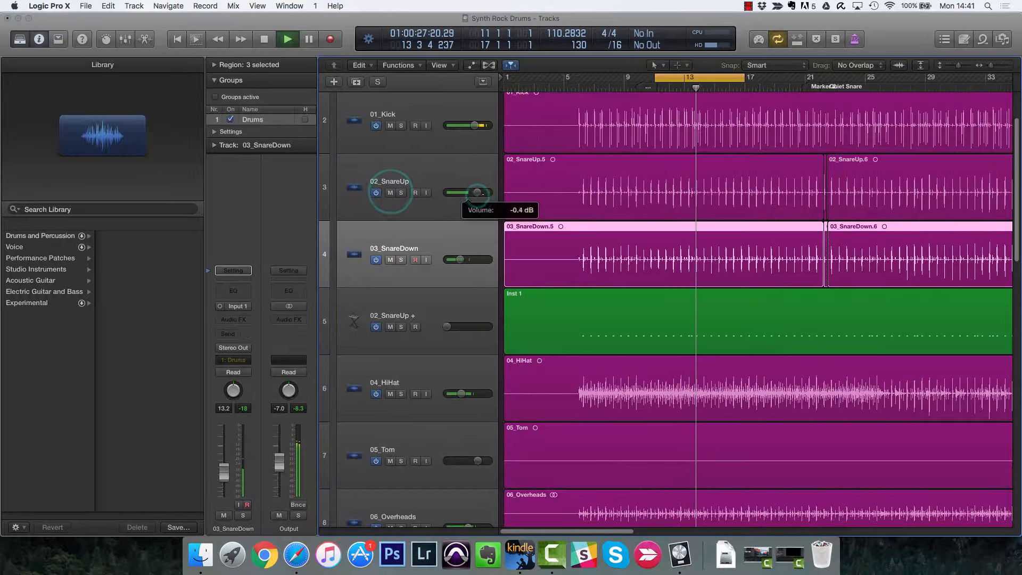
drag(475, 192, 478, 193)
drag(469, 260, 481, 259)
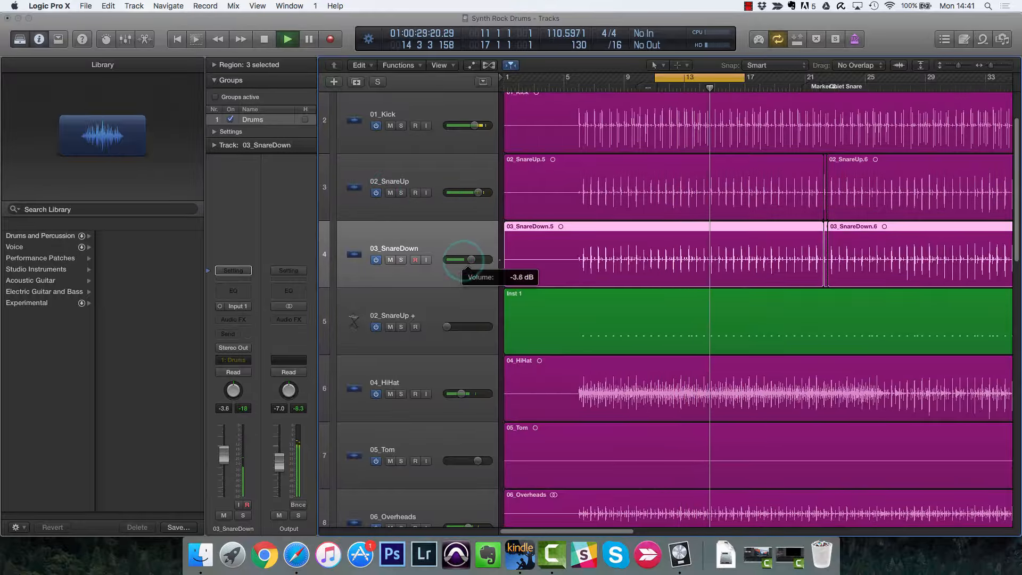
click(476, 192)
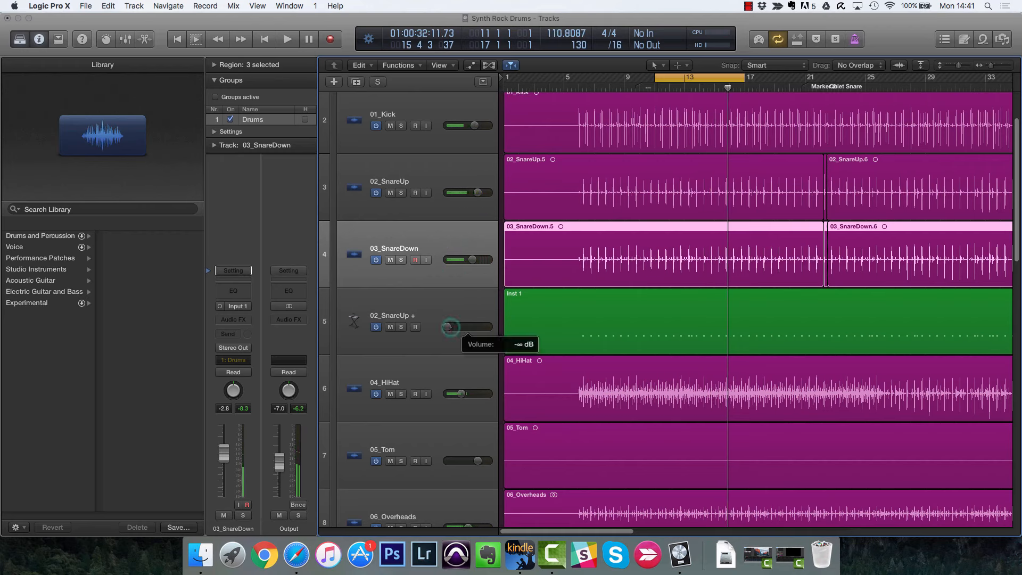
Step: Blend in the 02_SnareUp + track at -0.6 dB, lowering 02_SnareUp to about -1.4 dB and 03_SnareDown to -4.7 dB
key(space)
drag(461, 327, 476, 327)
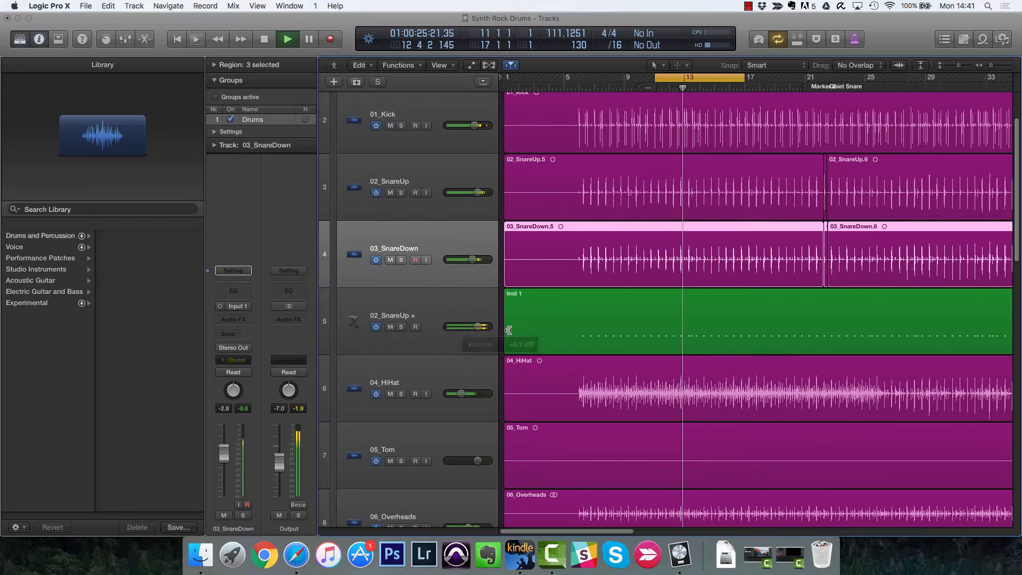
click(475, 329)
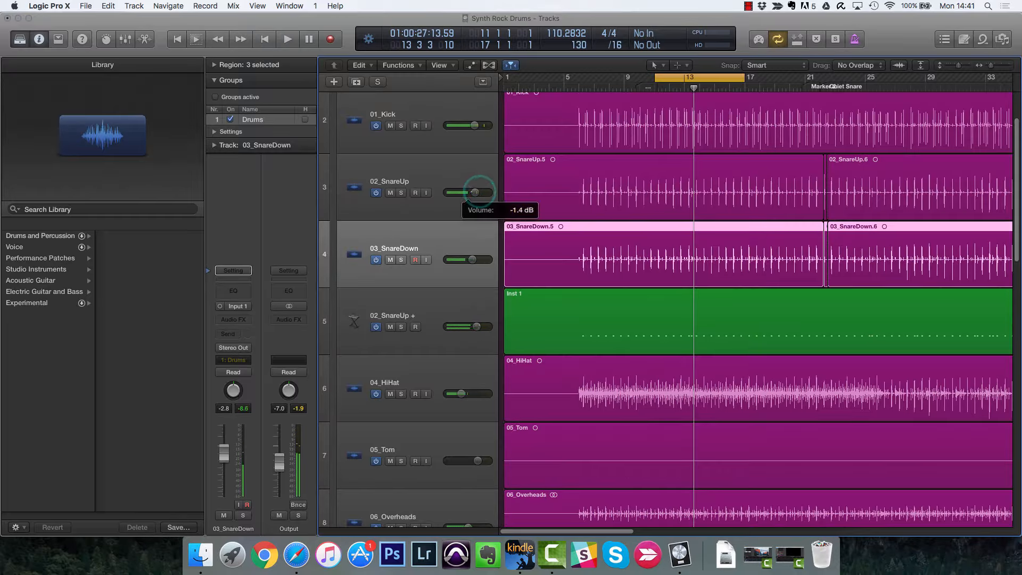
drag(470, 259, 468, 259)
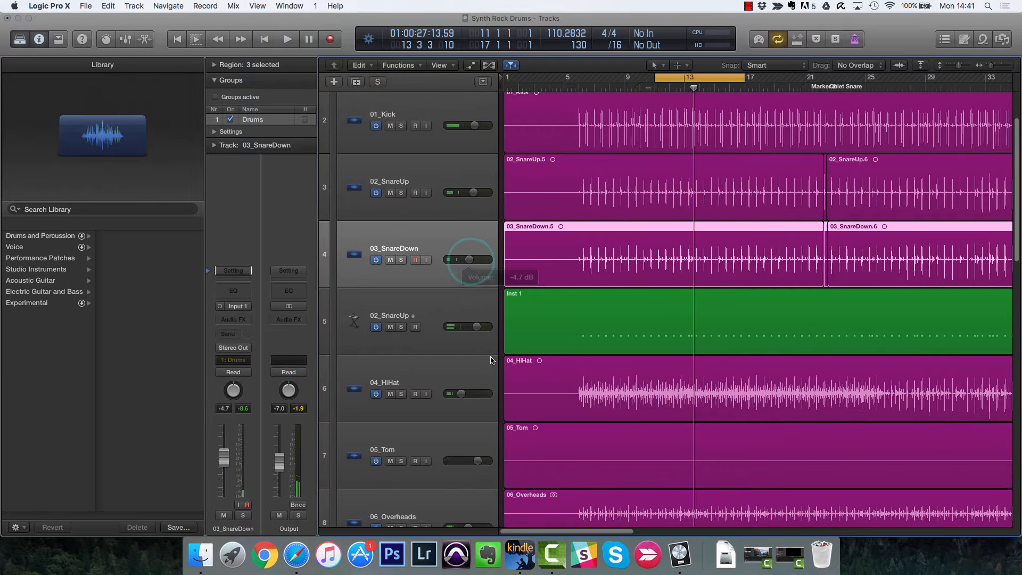
Step: Compare the looped mix with 02_SnareUp + muted and unmuted, select that track, and stop playback
click(390, 327)
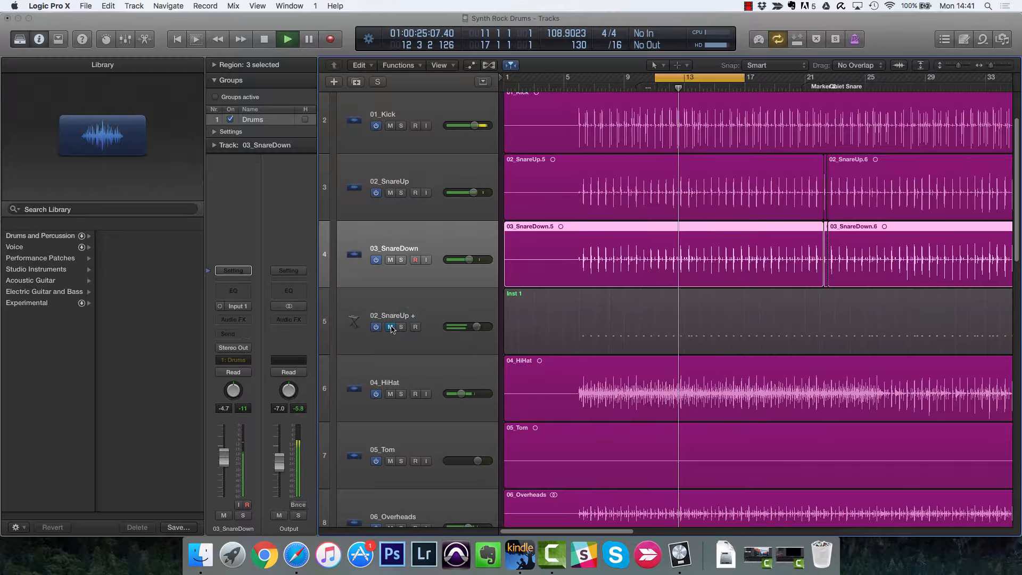
click(391, 327)
click(431, 305)
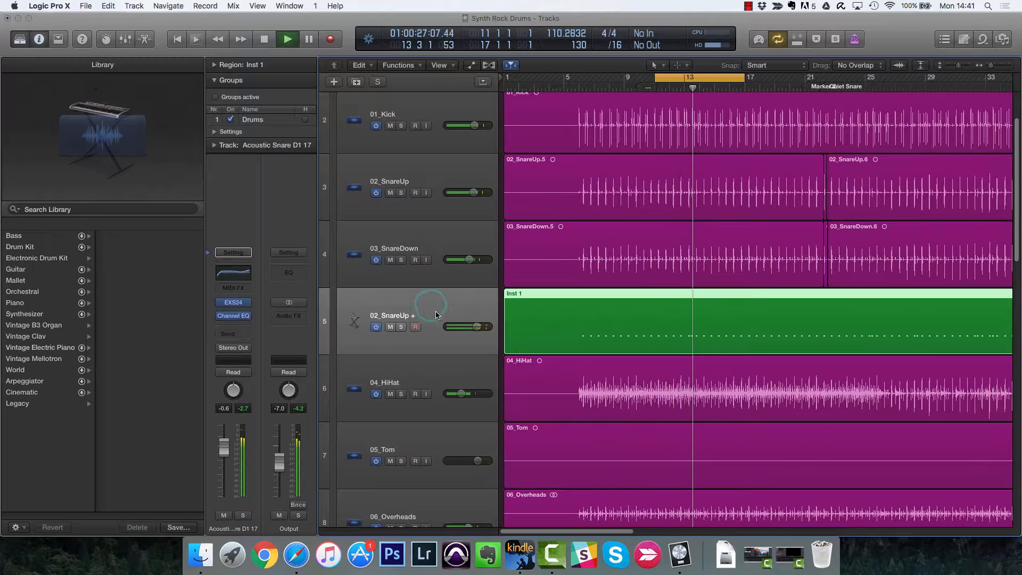
key(space)
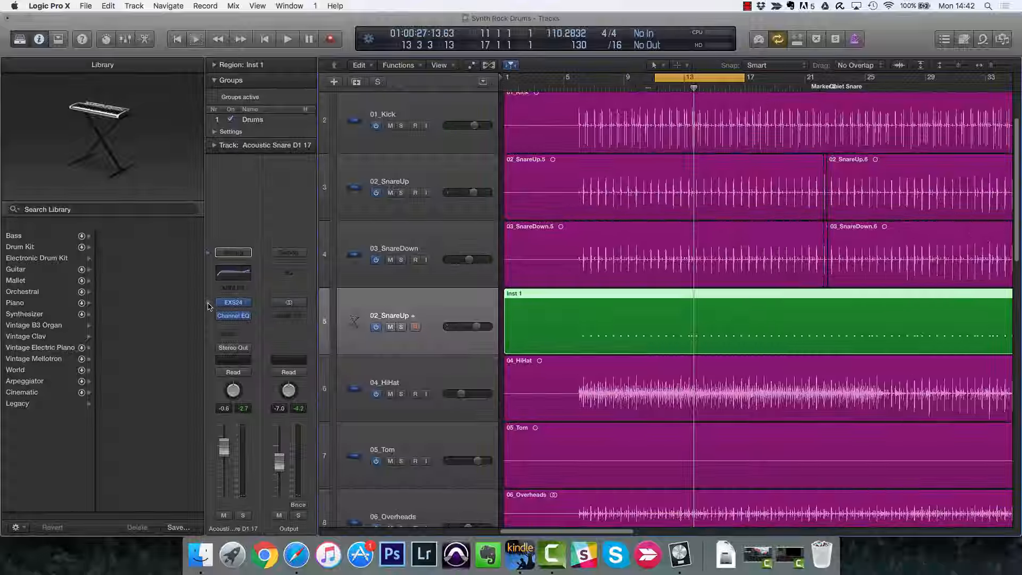
Step: Browse the EXS24 snare library for 02_SnareUp + and load Body Snare D1 03 from Layer Snares
click(208, 306)
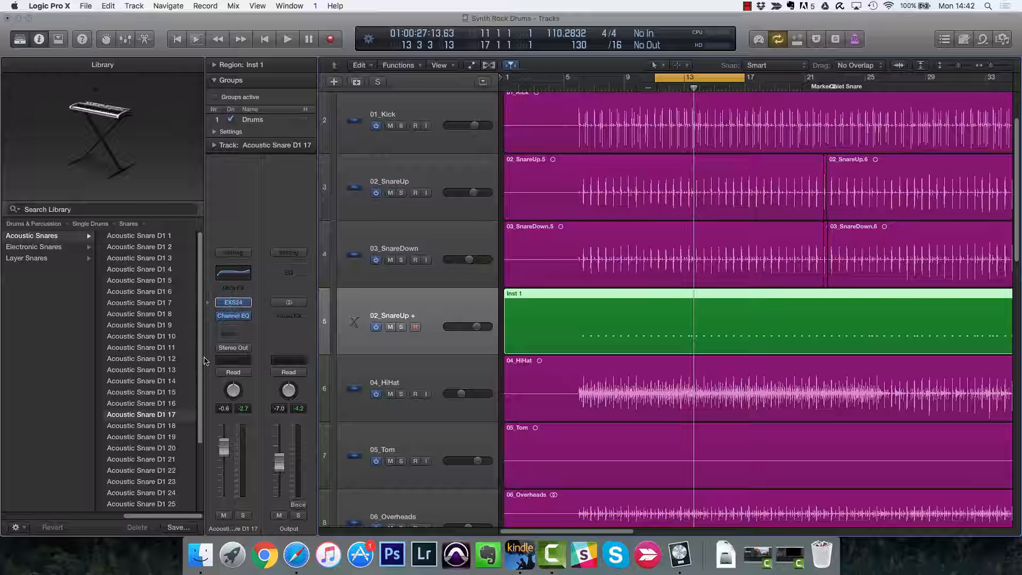
drag(201, 358, 201, 425)
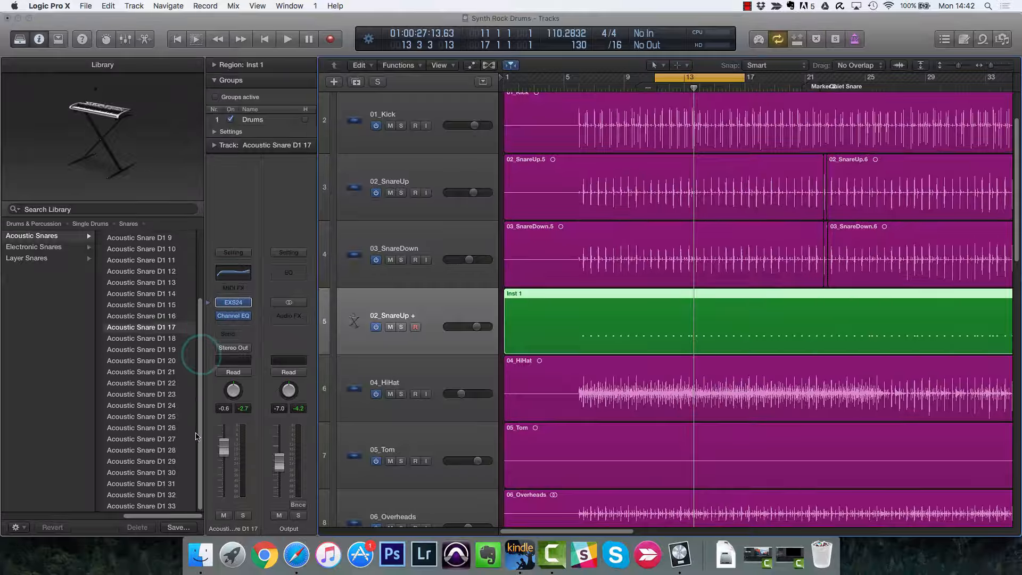
click(59, 260)
scroll(150, 321, down, 5)
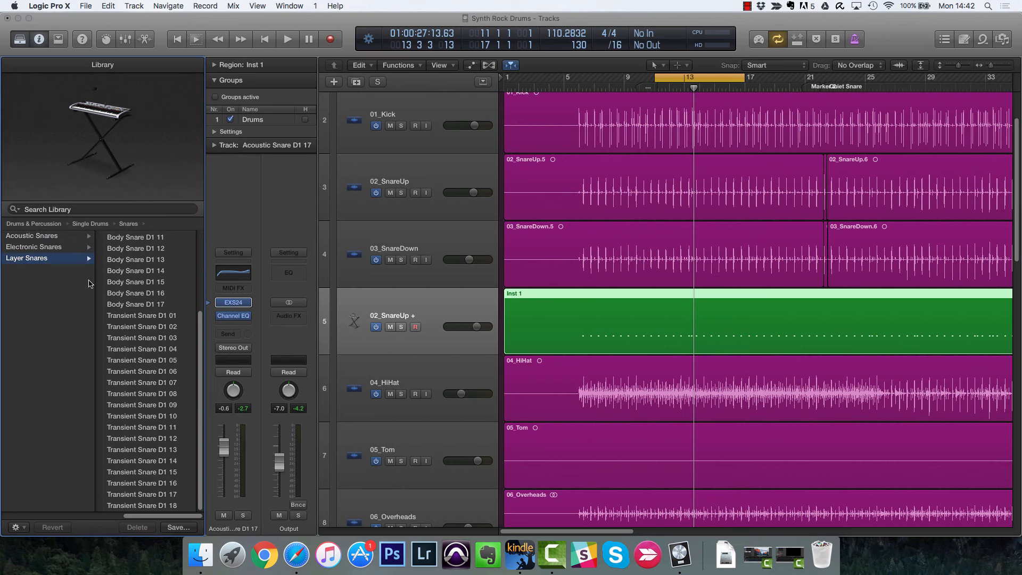
click(30, 236)
click(40, 259)
click(145, 258)
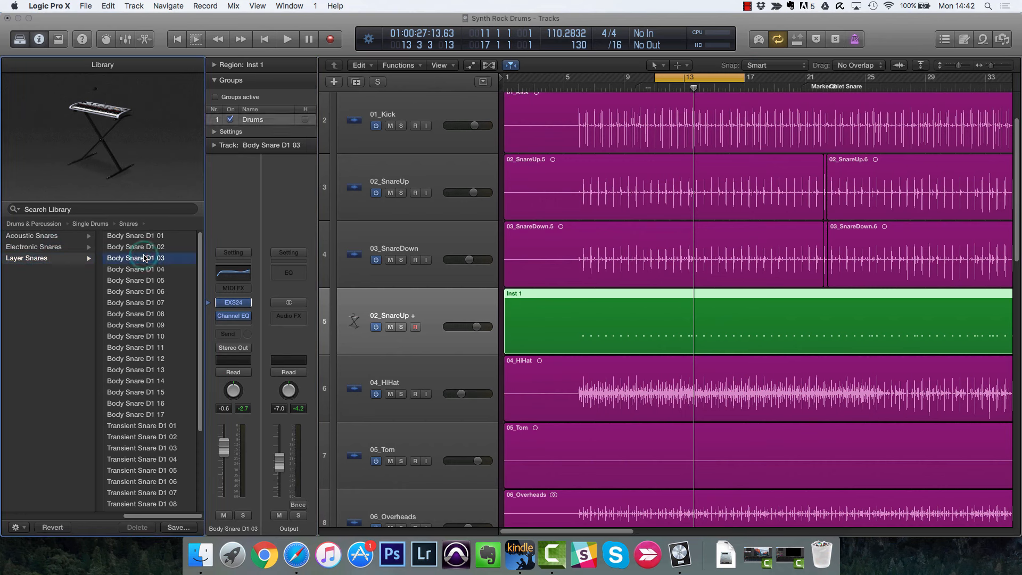
Step: Solo 02_SnareUp + and audition Body Snare D1 06 and Body Snare D1 10, with the track's volume at -1.0 dB
click(402, 326)
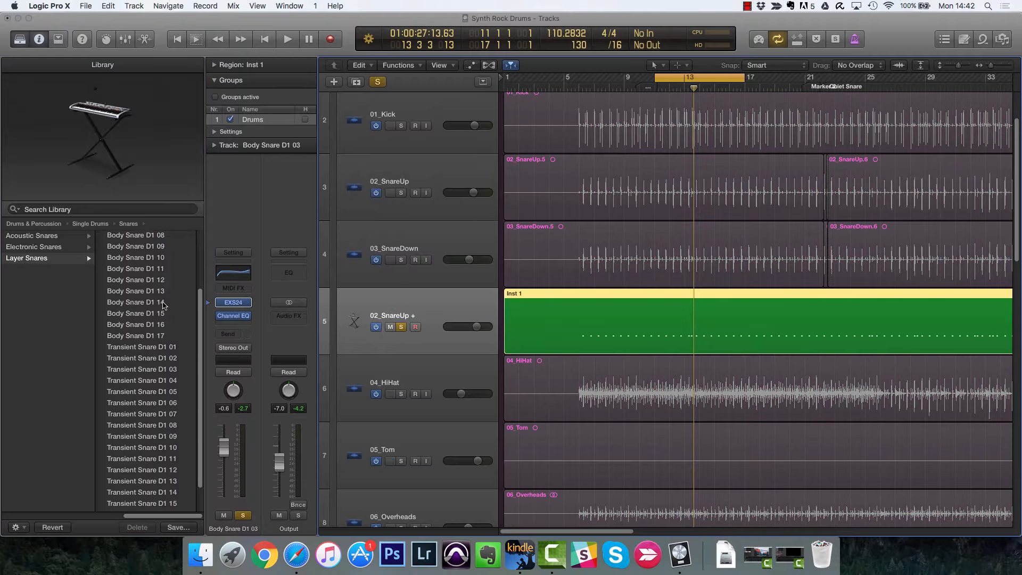
scroll(164, 305, down, 2)
scroll(160, 314, down, 5)
scroll(157, 296, up, 7)
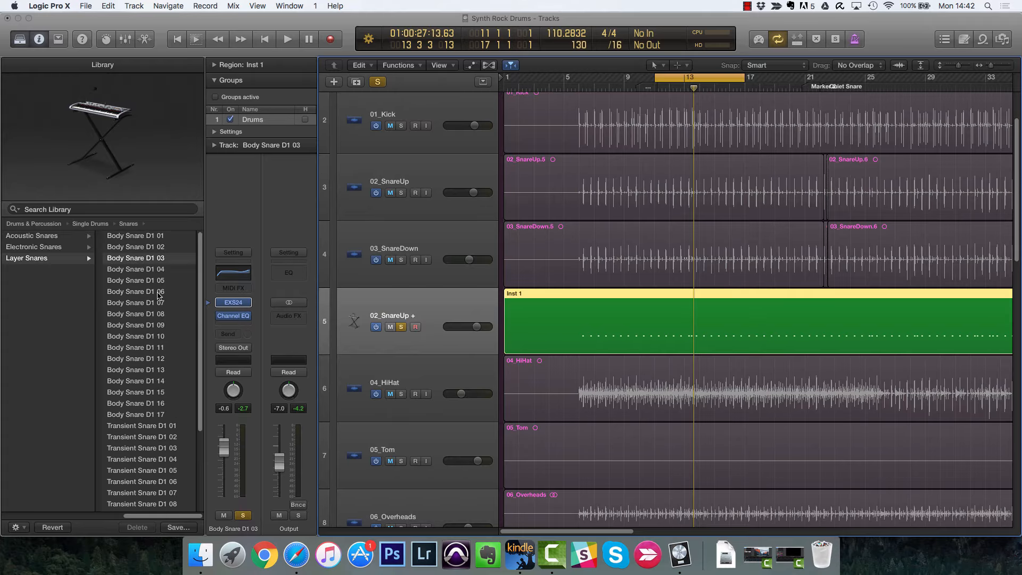
key(space)
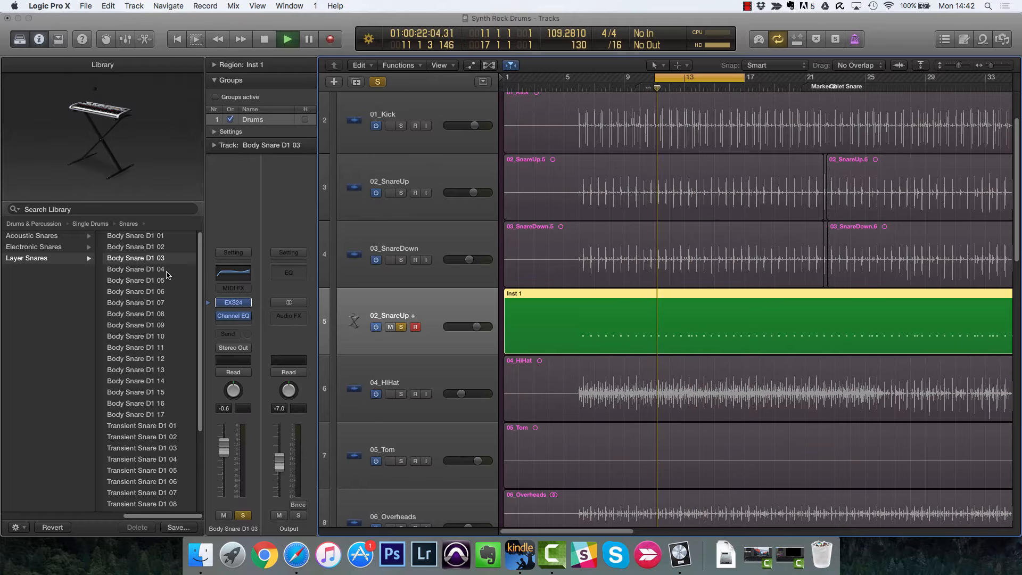
click(159, 290)
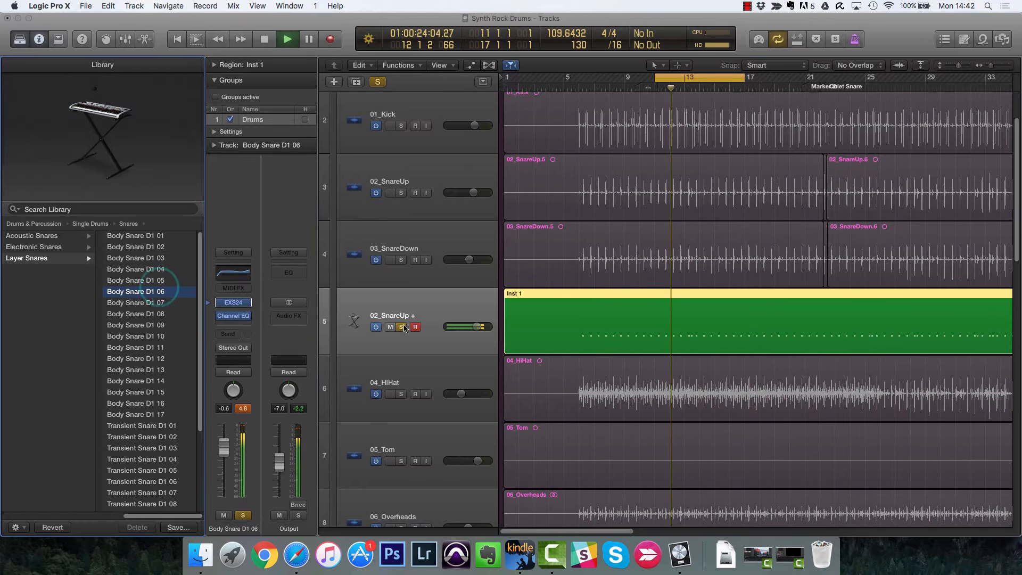
drag(477, 326, 477, 326)
click(167, 336)
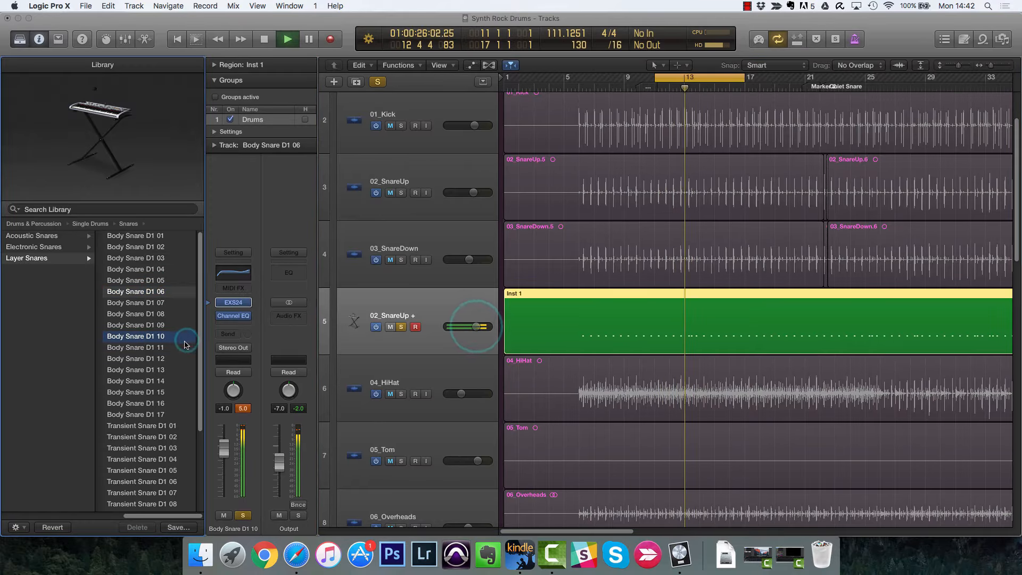
Step: Unsolo 02_SnareUp + and audition the layer snares from Body Snare D1 12 to Transient Snare D1 01 in the full mix
click(401, 326)
click(165, 358)
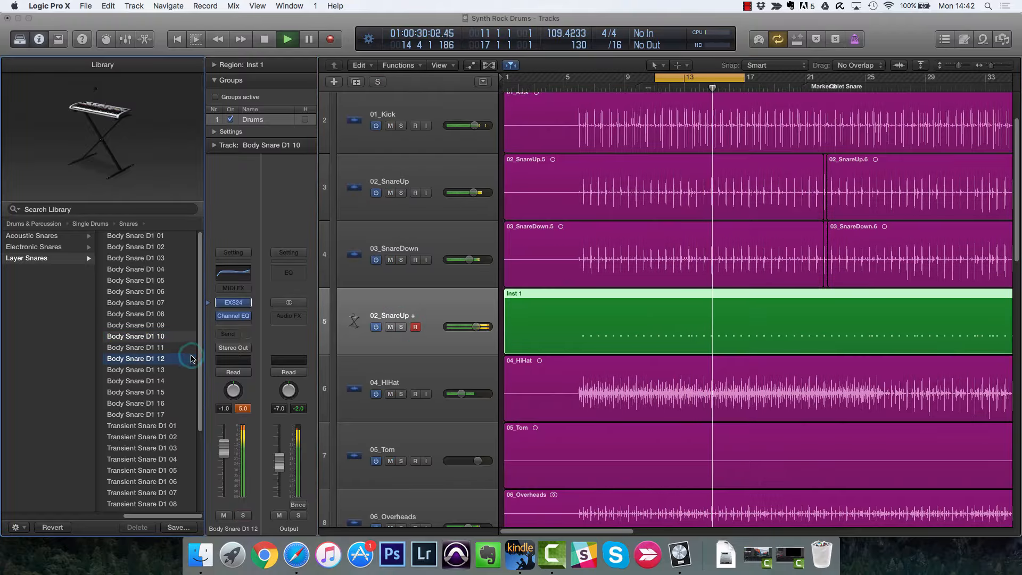
click(168, 370)
click(169, 381)
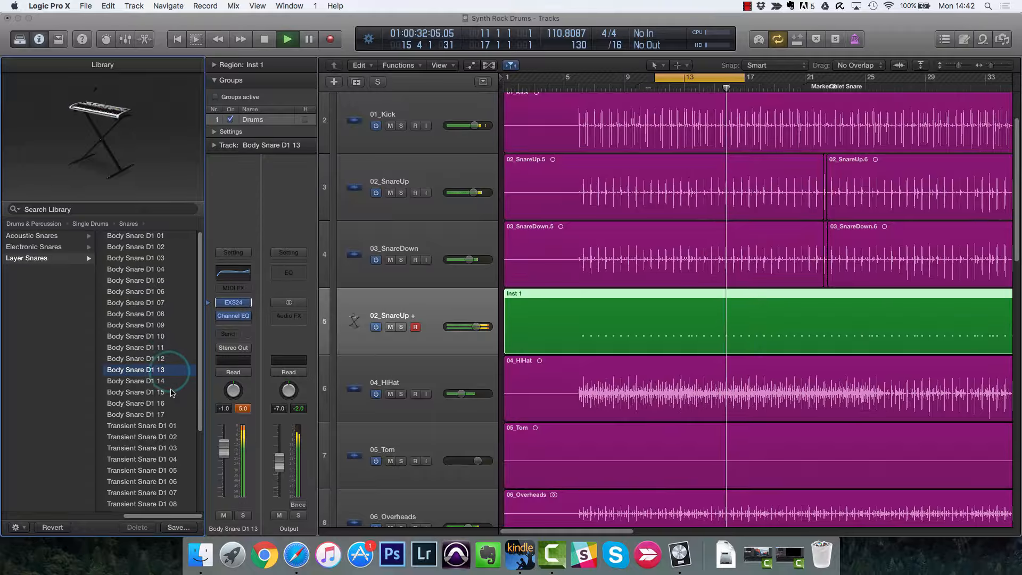
click(168, 392)
click(173, 403)
key(Down)
key(Down)
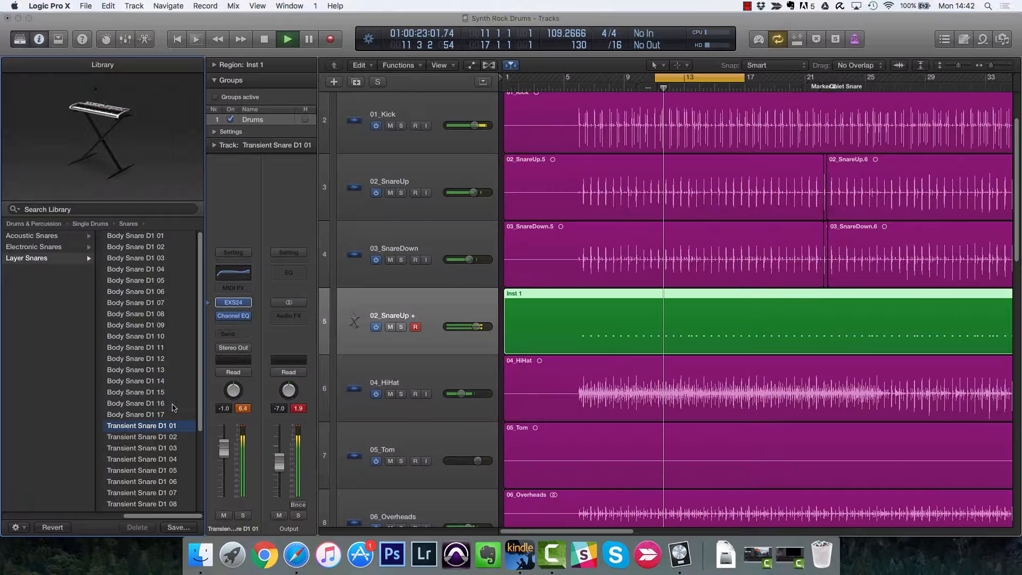
Step: Audition Body Snare D1 16, load Body Snare D1 17 instead, and lower the 02_SnareUp + track's volume to -5.4 dB
click(173, 407)
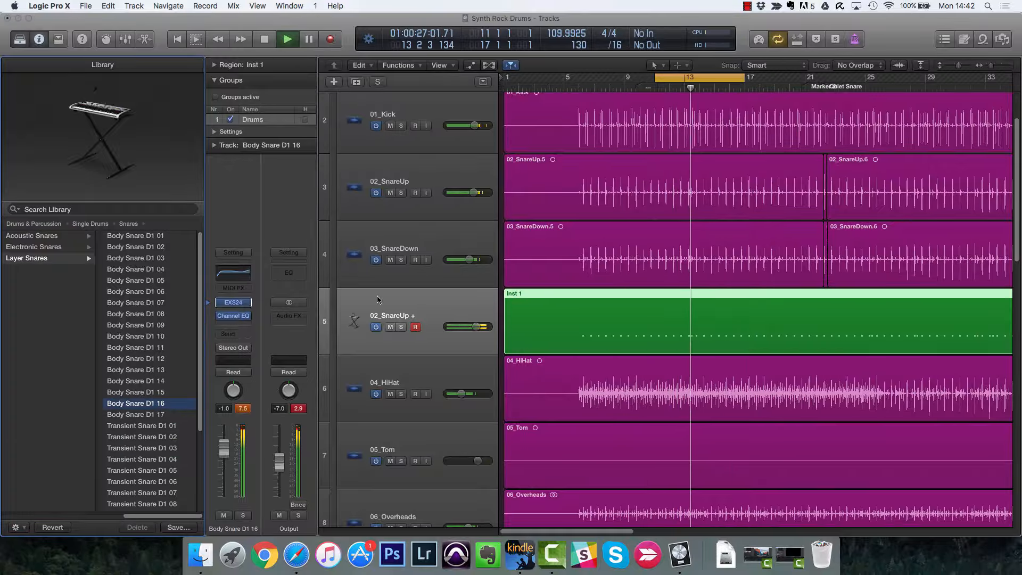
key(Down)
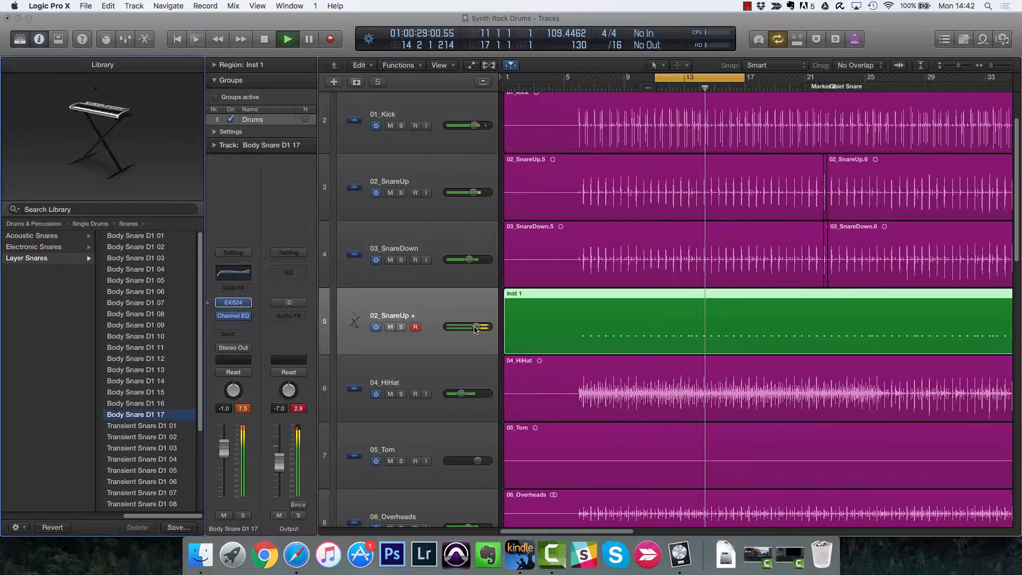
drag(474, 328, 466, 328)
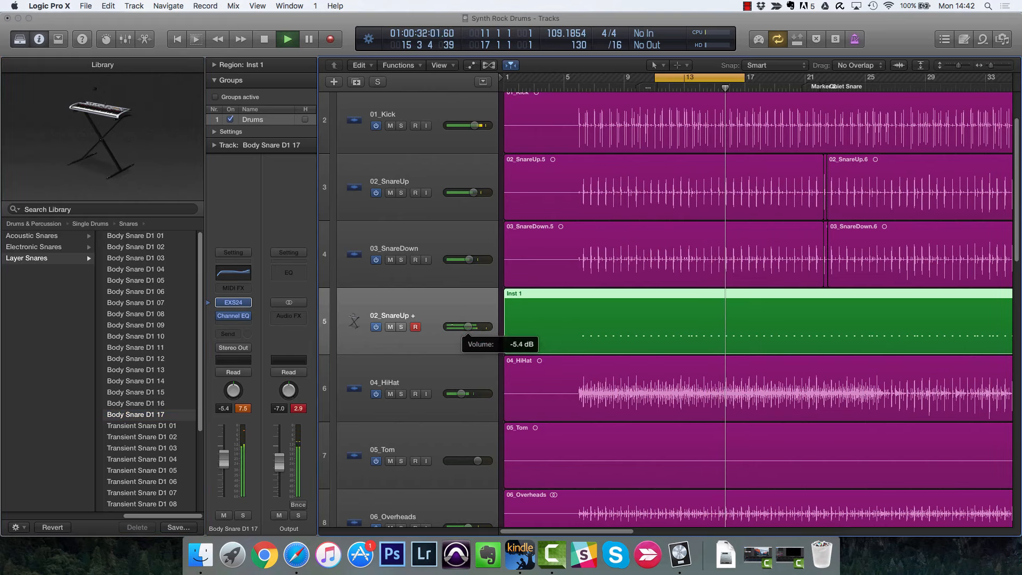
Step: Compare the mix with and without 02_SnareUp +, audition Body Snare D1 06 and Body Snare D1 04, and load Body Snare D1 02
click(390, 326)
click(391, 327)
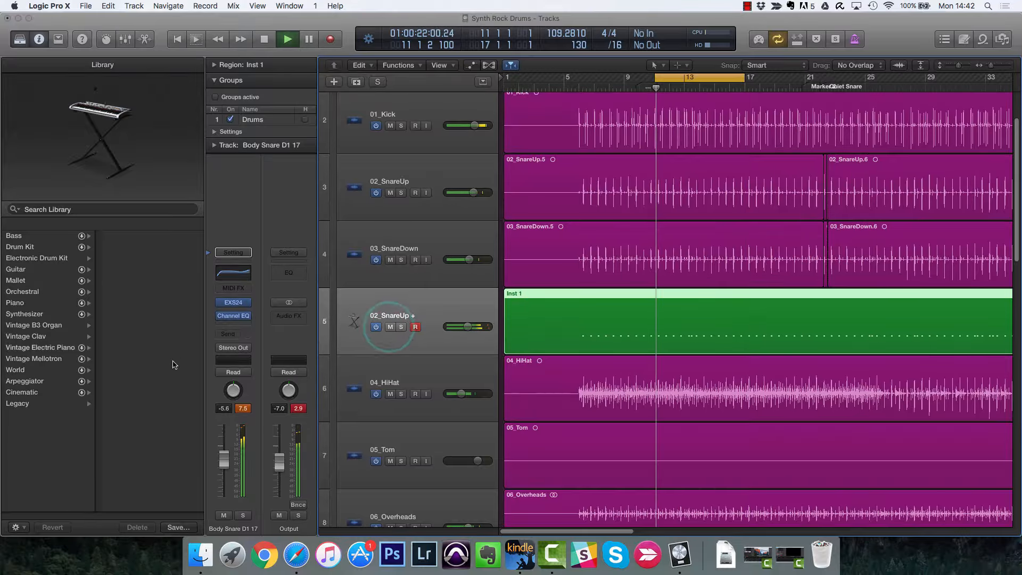
click(209, 316)
click(208, 302)
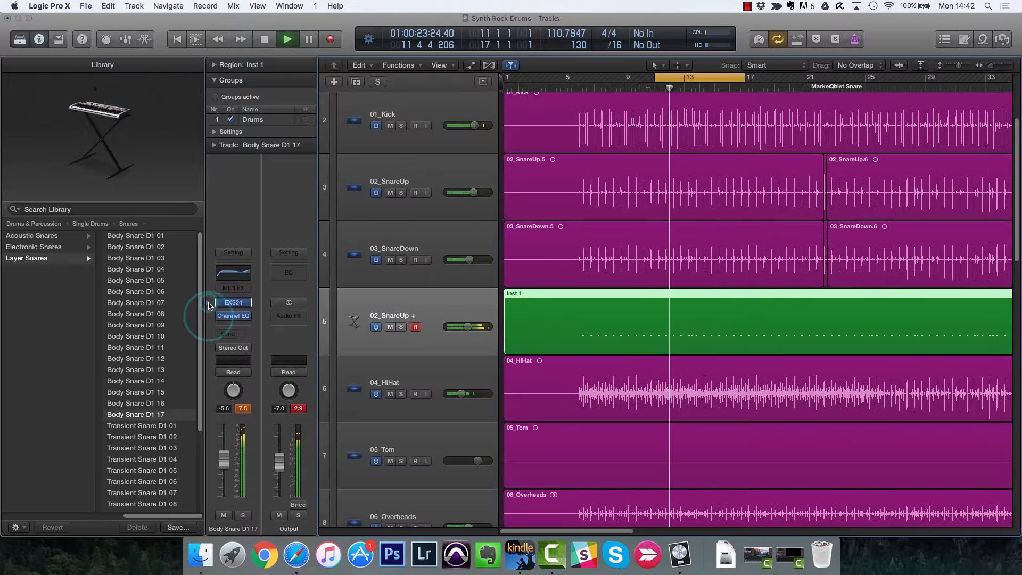
click(155, 291)
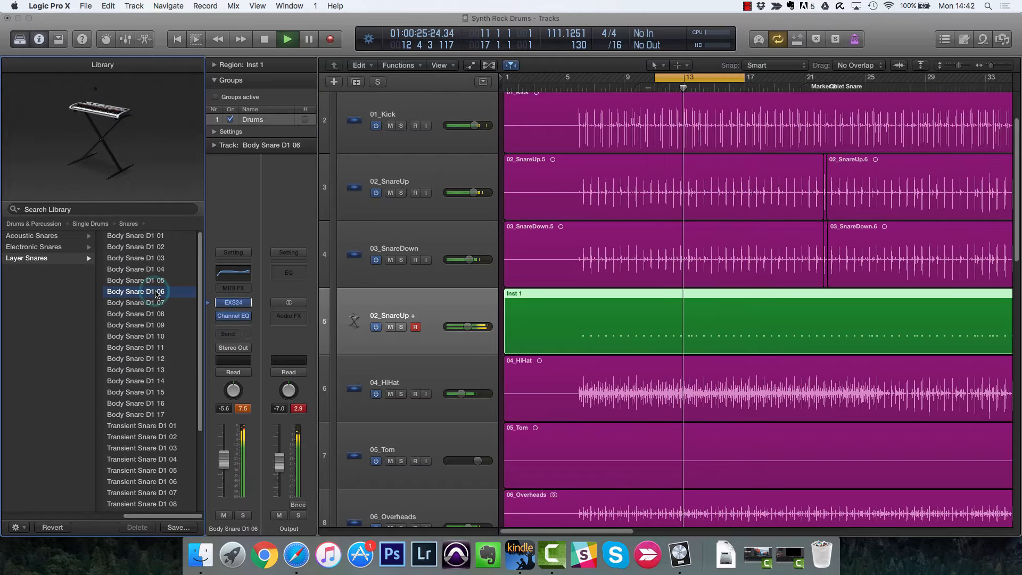
click(162, 269)
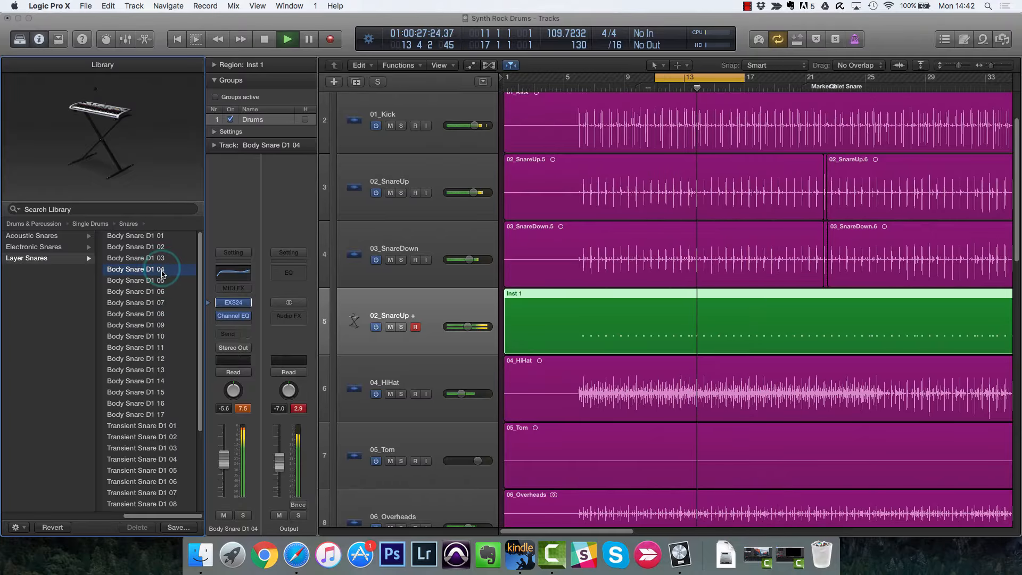
click(163, 247)
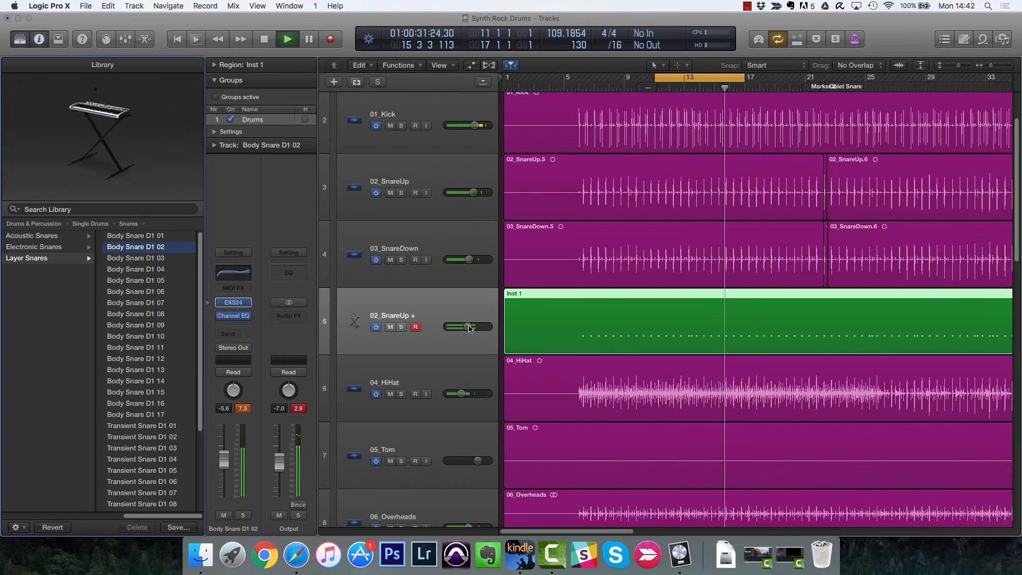
Step: Lower the 02_SnareUp + track's volume to -6.8 dB, compare the mix with the track muted and unmuted, and stop playback
drag(468, 326, 466, 326)
click(391, 327)
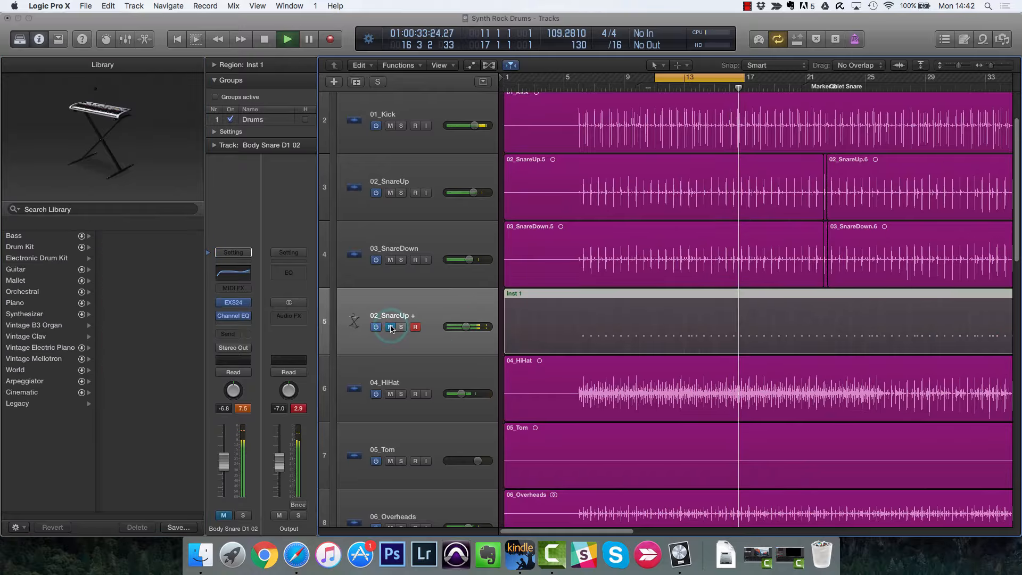
click(390, 327)
key(space)
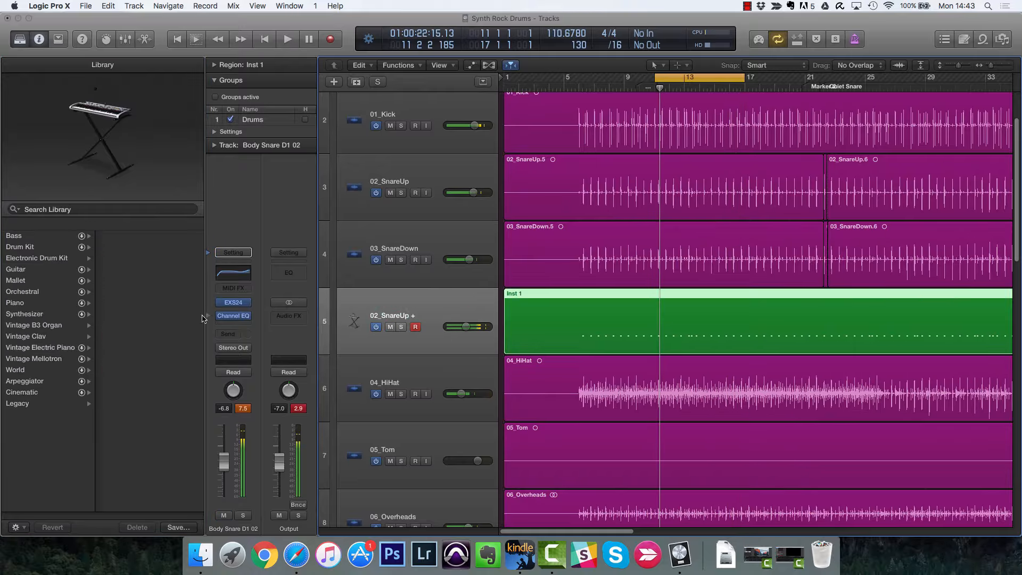
Step: Browse the EXS24 Acoustic Snares for 02_SnareUp +, load Acoustic Snare D1 20, and raise the track's volume to -1.4 dB during playback
click(208, 318)
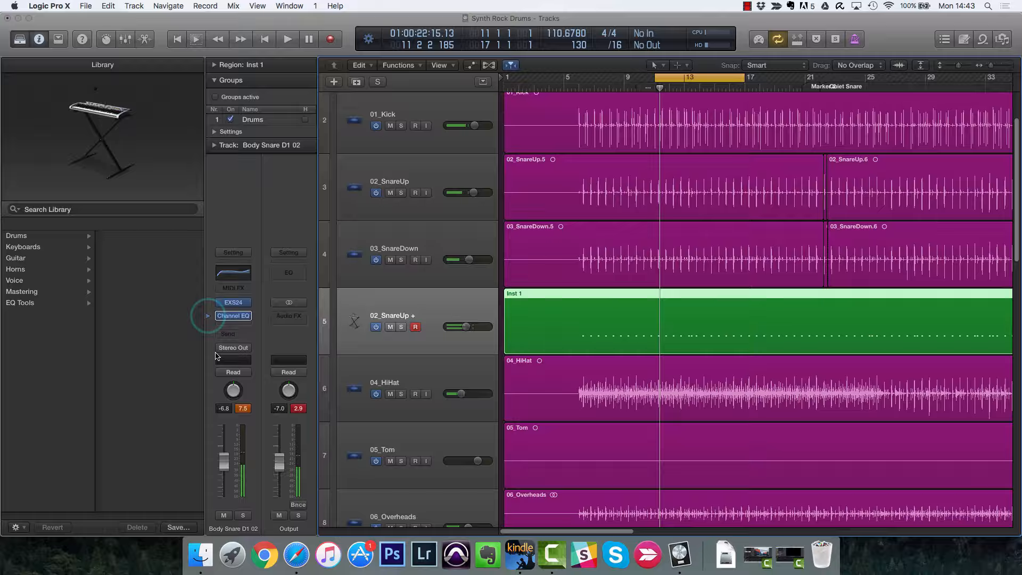
click(209, 319)
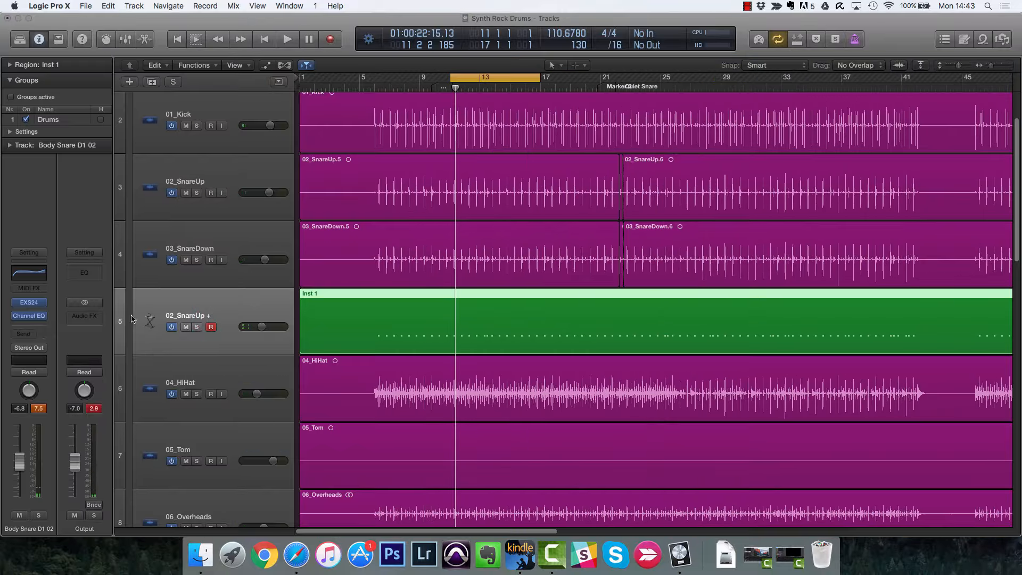
click(4, 303)
click(52, 237)
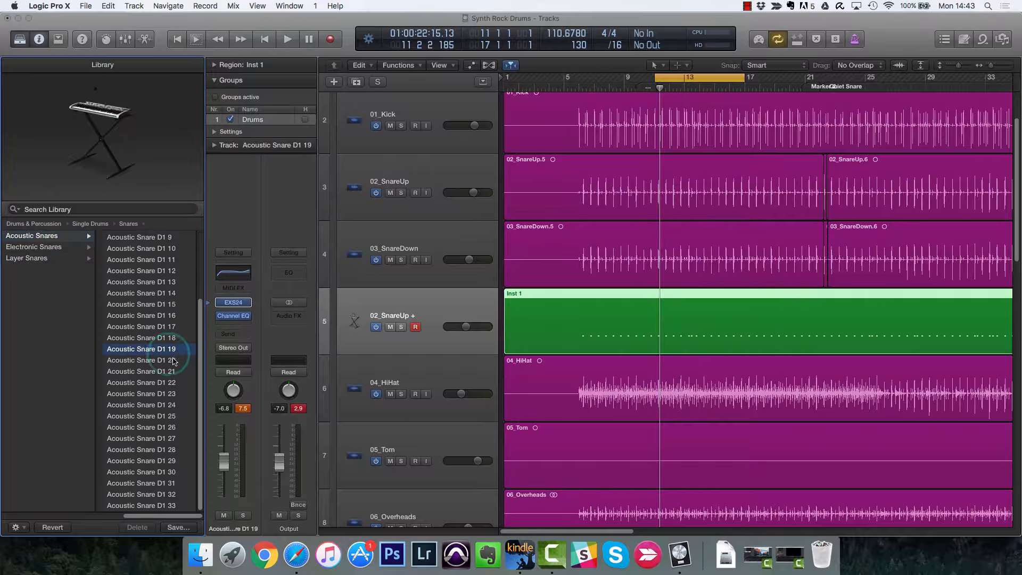
key(space)
click(154, 361)
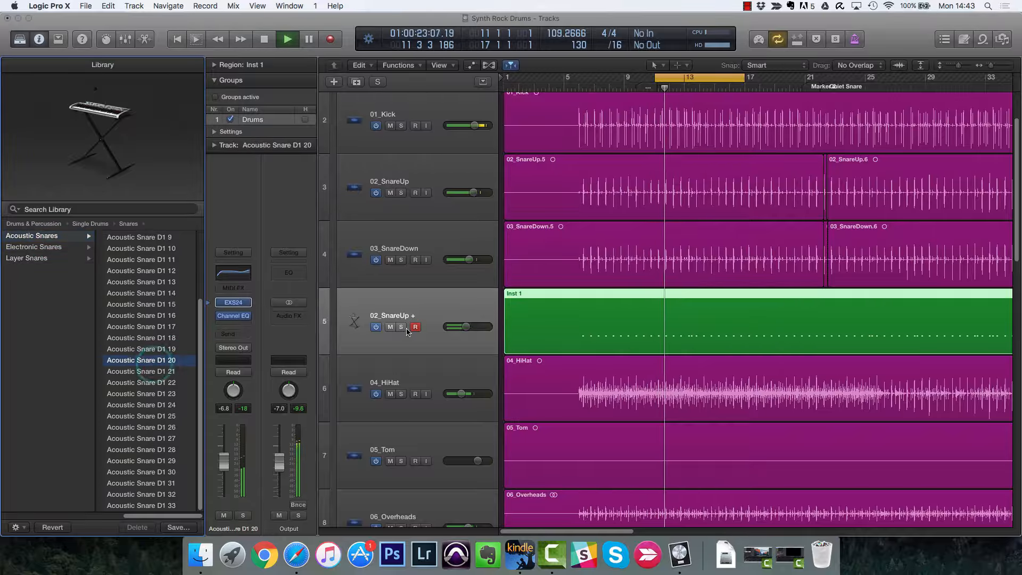
drag(466, 332, 475, 333)
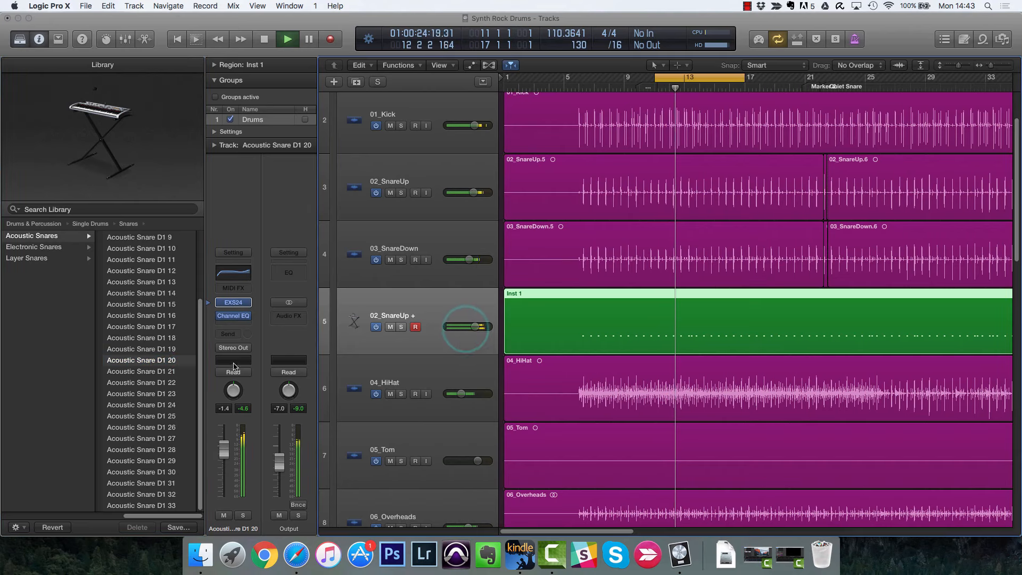
Step: Audition the acoustic snares from Acoustic Snare D1 22 to Acoustic Snare D1 33 in the full mix
click(193, 383)
click(172, 416)
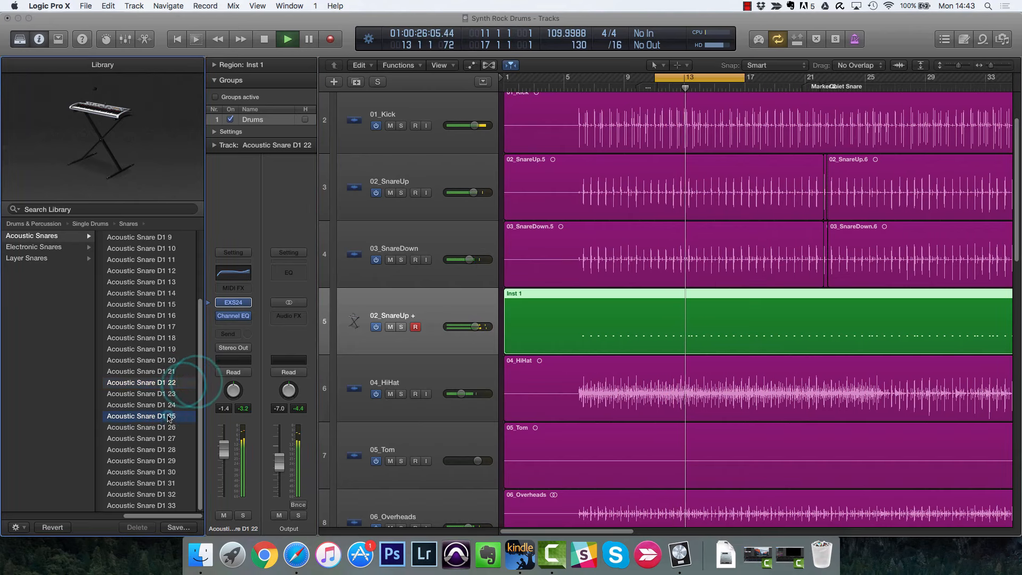
click(178, 461)
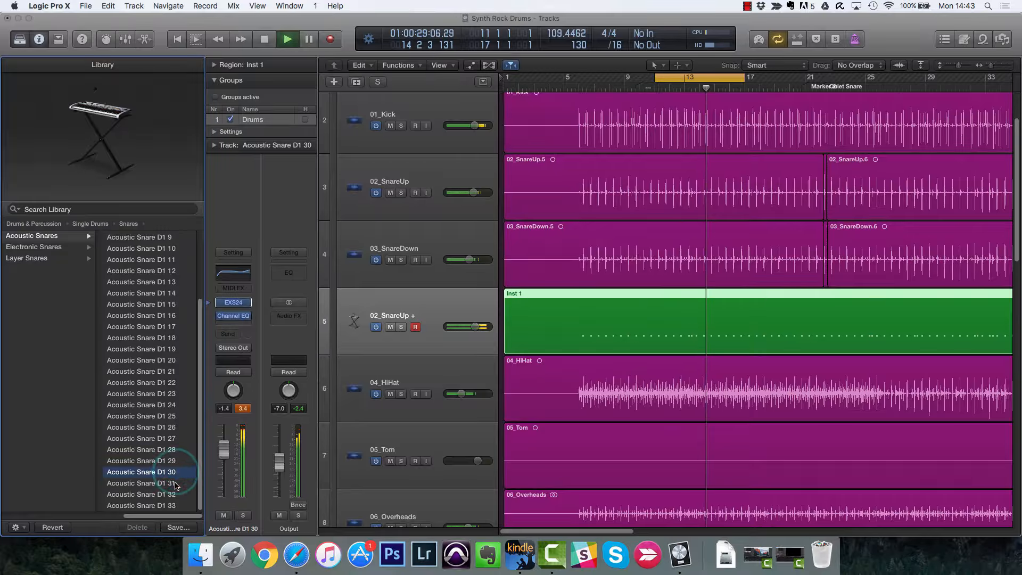
click(174, 483)
click(176, 494)
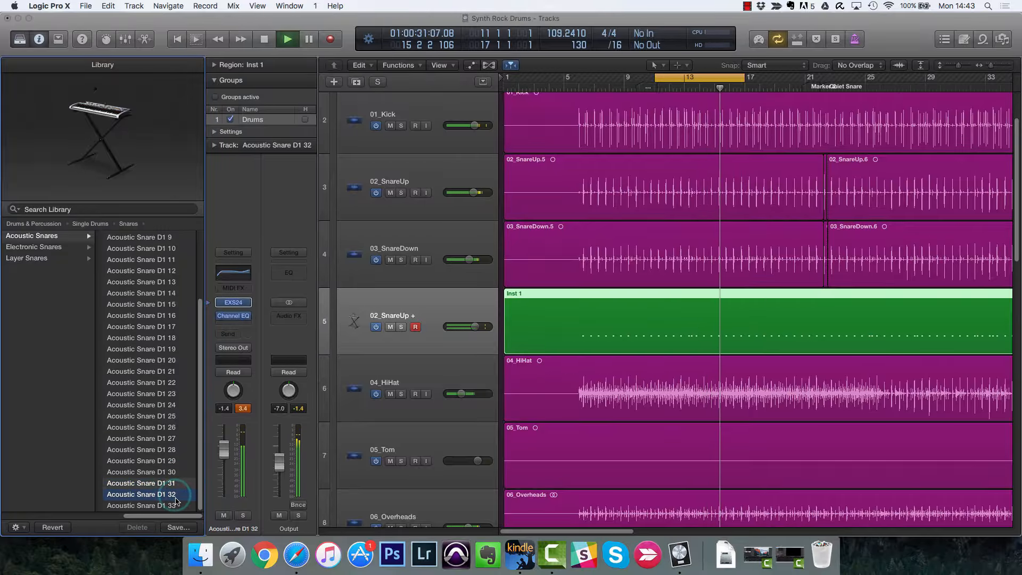
click(175, 507)
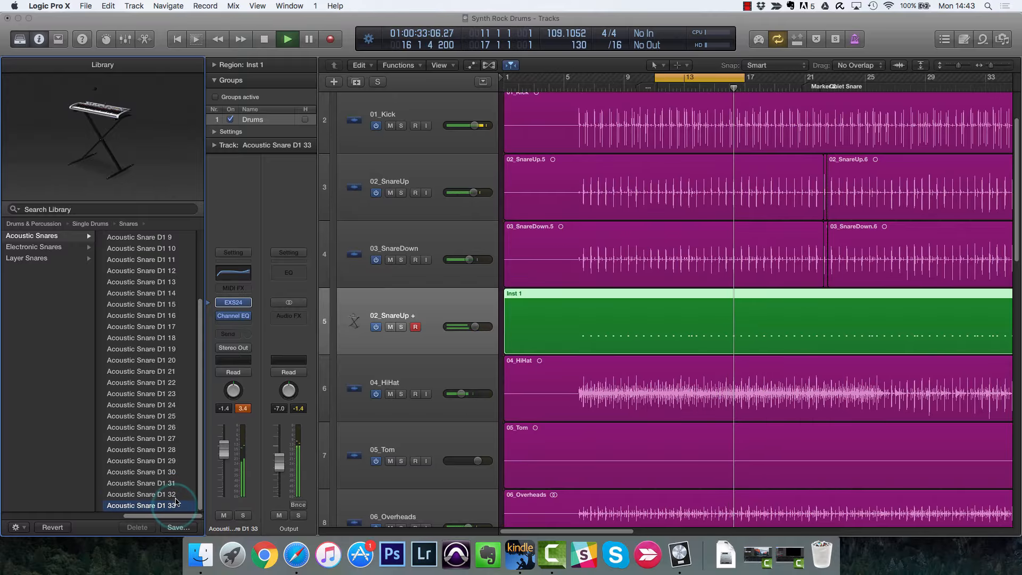
Step: Load Acoustic Snare D1 33 on 02_SnareUp +, raise the volume to 6.0 dB, and compare it soloed with Acoustic Snare D1 32
click(169, 326)
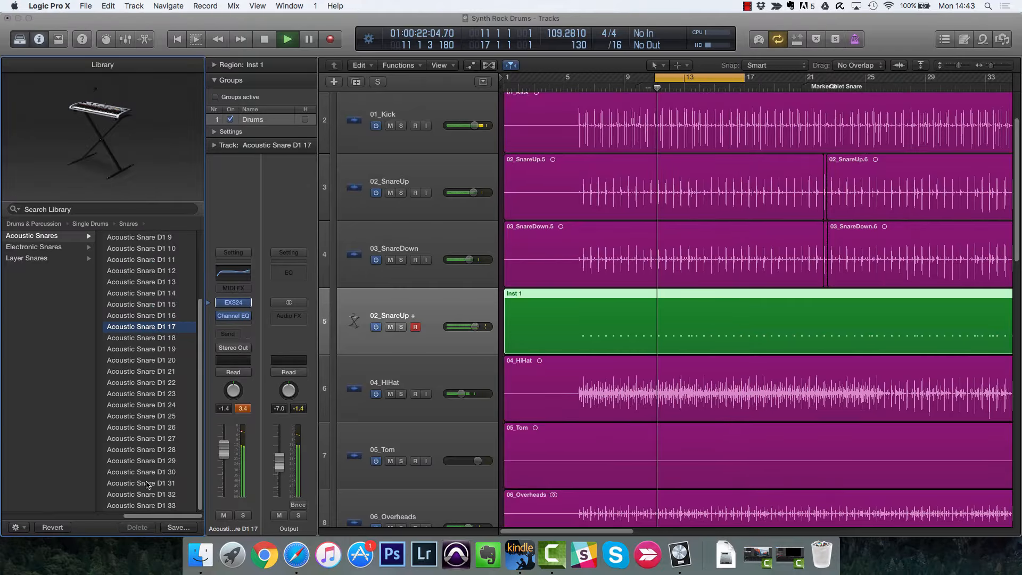
click(173, 506)
drag(475, 328, 487, 326)
click(401, 327)
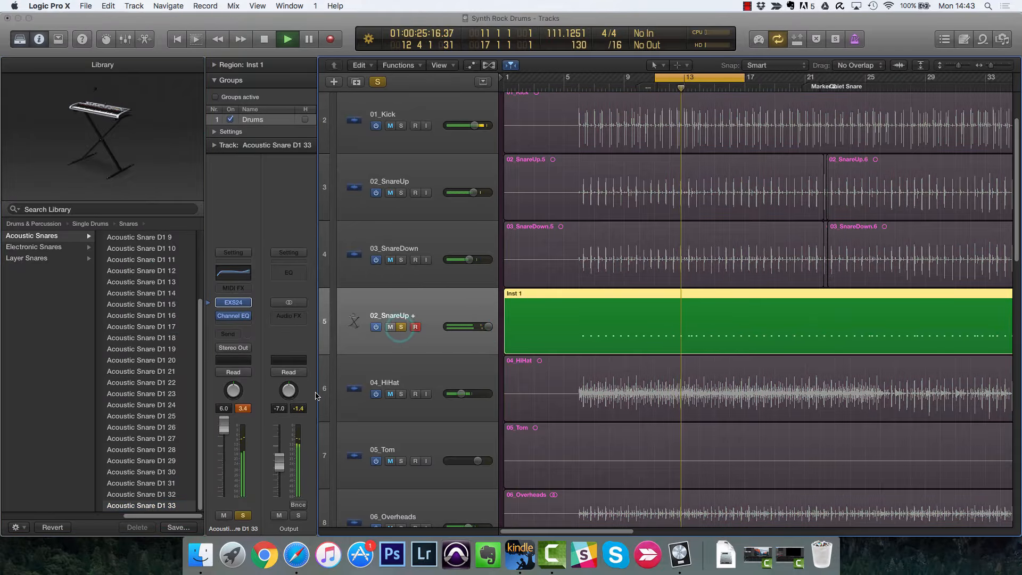
click(171, 494)
click(176, 506)
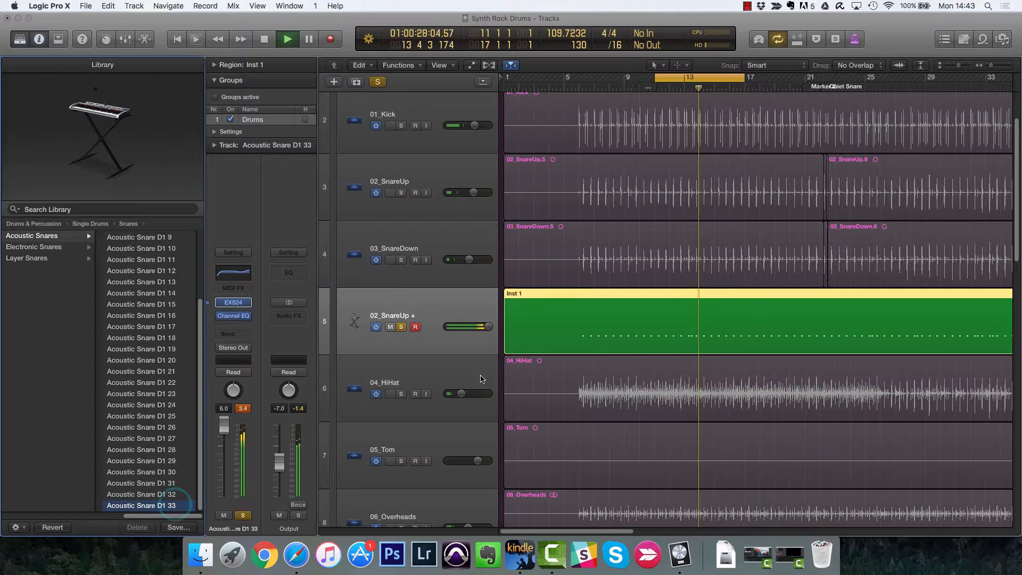
click(401, 327)
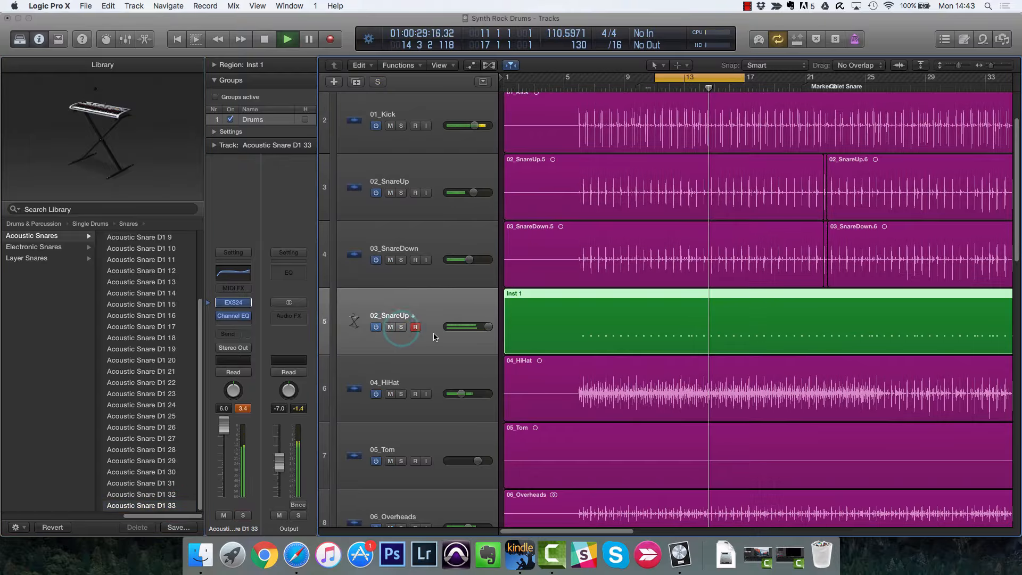
Step: Compare the mix with the Acoustic Snare D1 33 layer muted and unmuted, and stop playback
click(390, 328)
click(391, 328)
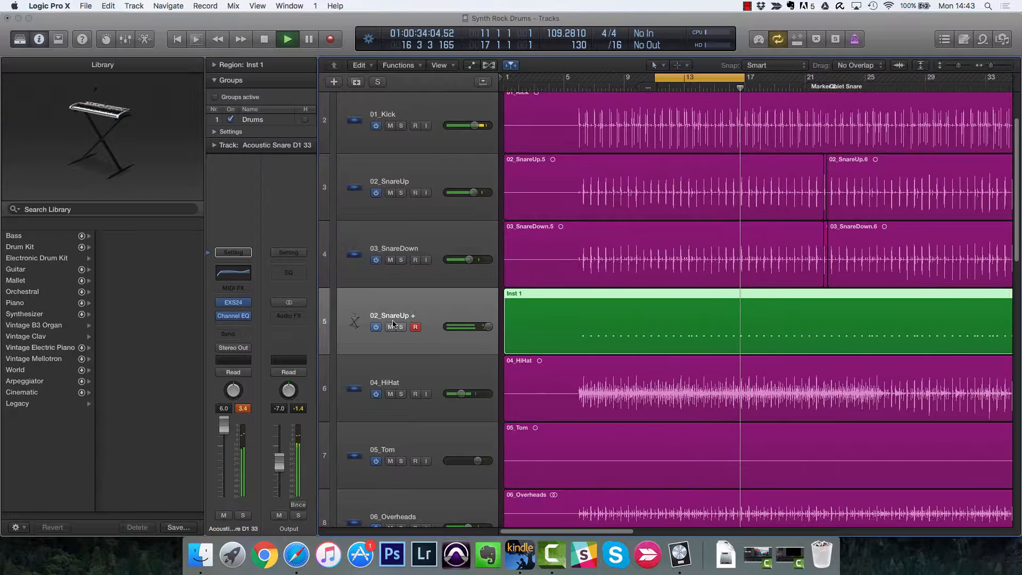
click(391, 327)
key(space)
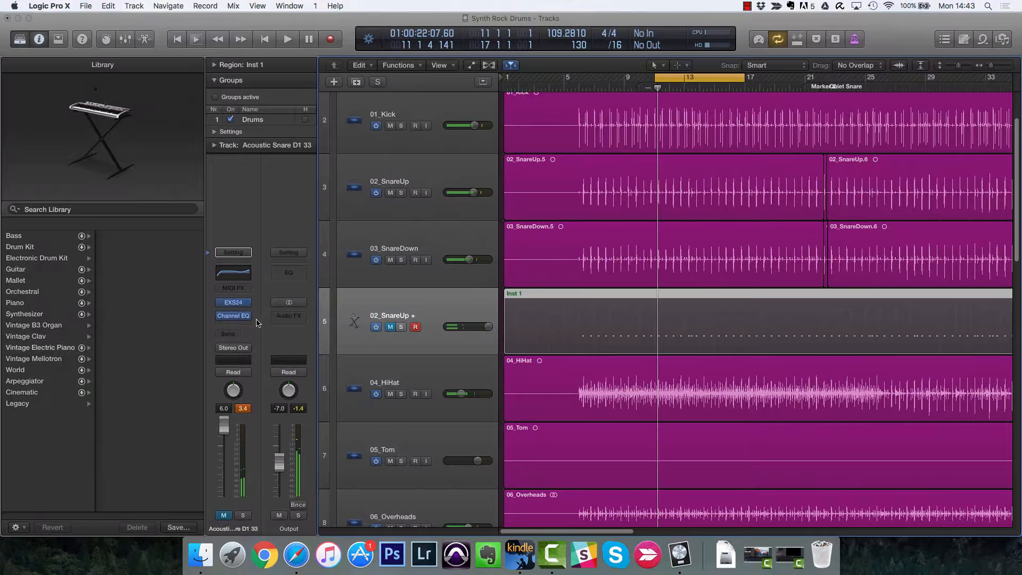
Step: Replace the 02_SnareUp + instrument with the SoCal drum kit patch and play the track soloed
mouse_move(228, 302)
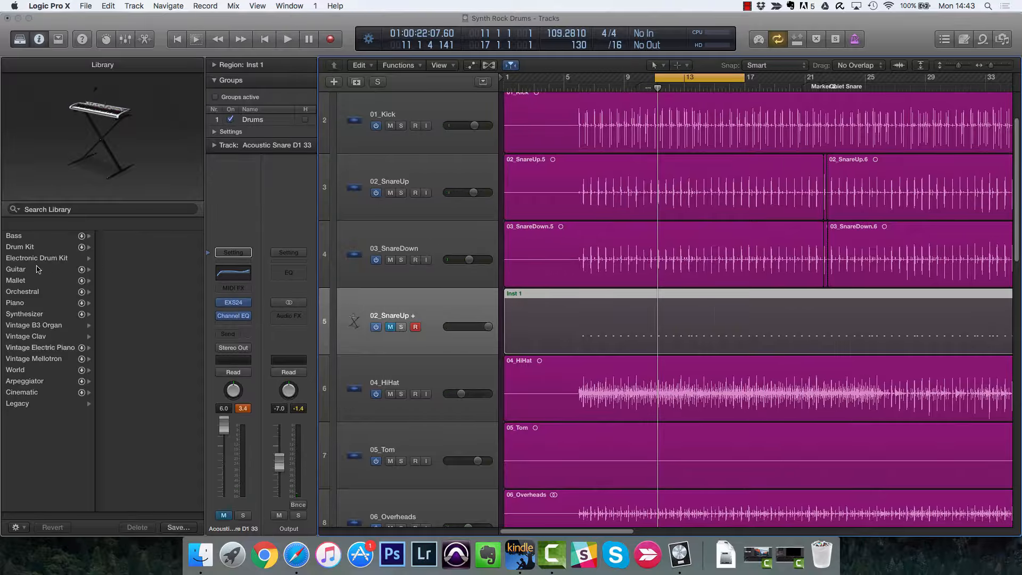
click(53, 259)
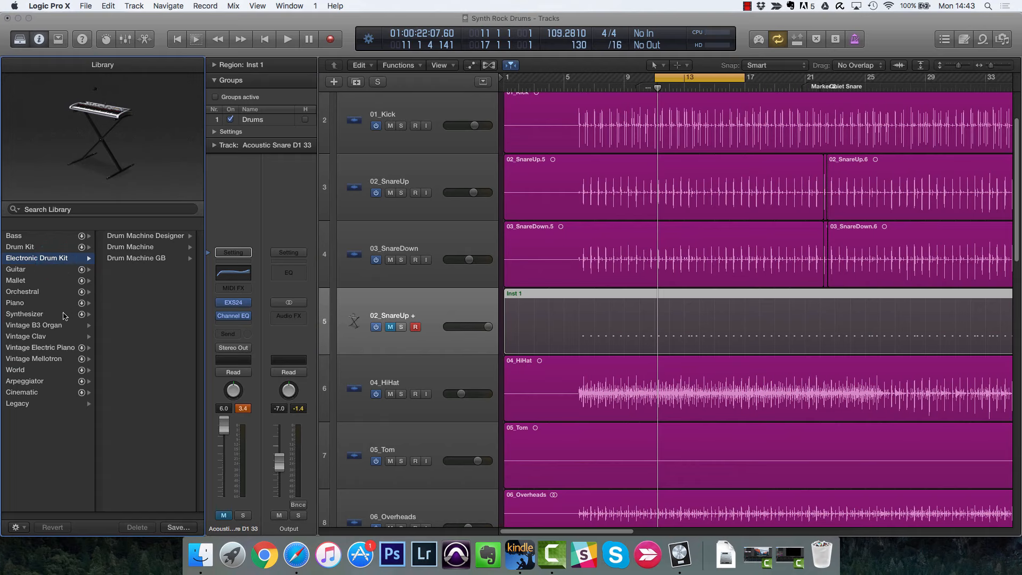
click(53, 249)
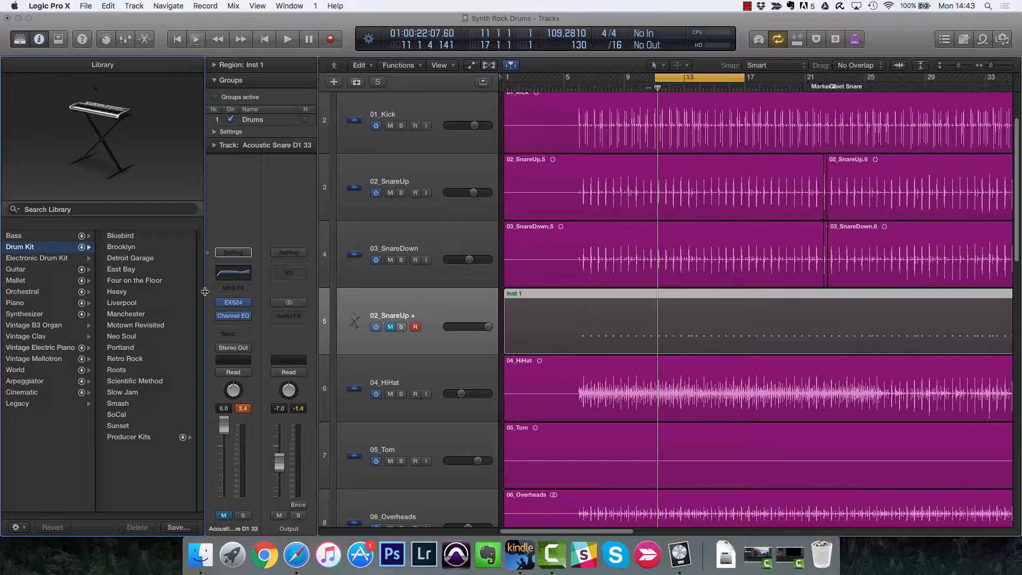
click(143, 417)
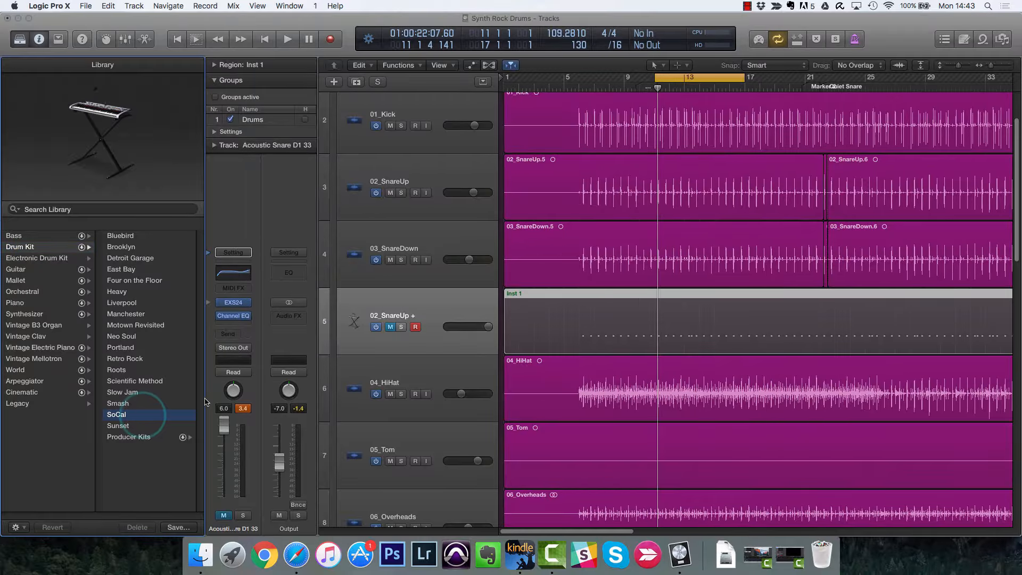
click(402, 327)
key(space)
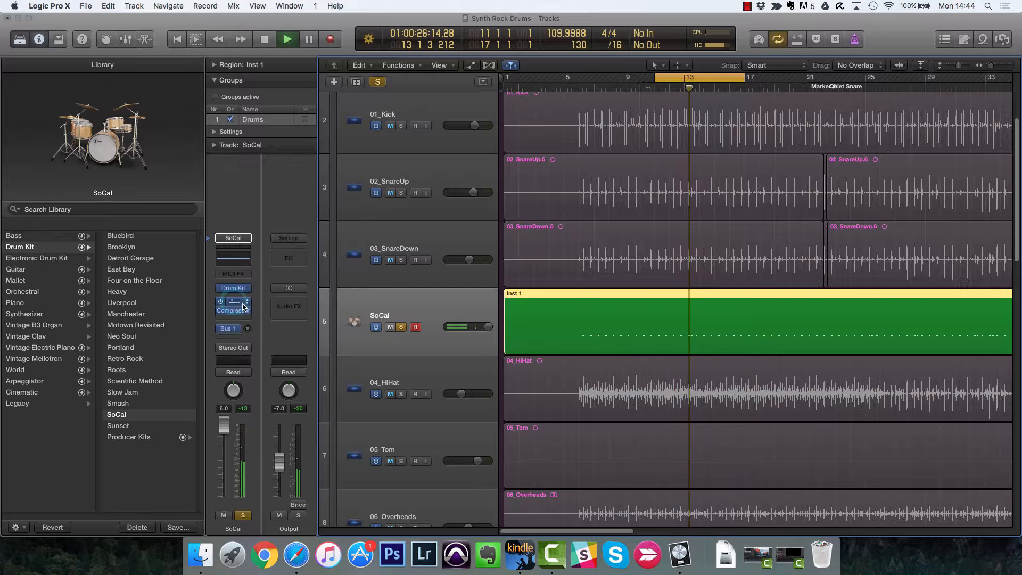
Step: Raise the master gain of the SoCal track's Channel EQ to +14.0 dB and close the plug-in
click(234, 302)
drag(554, 179, 555, 137)
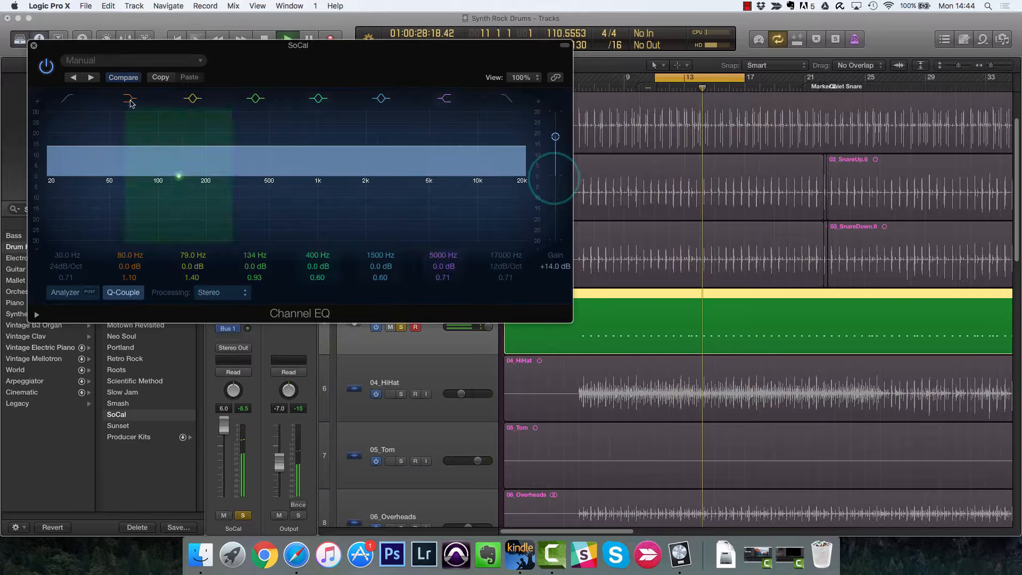
click(32, 47)
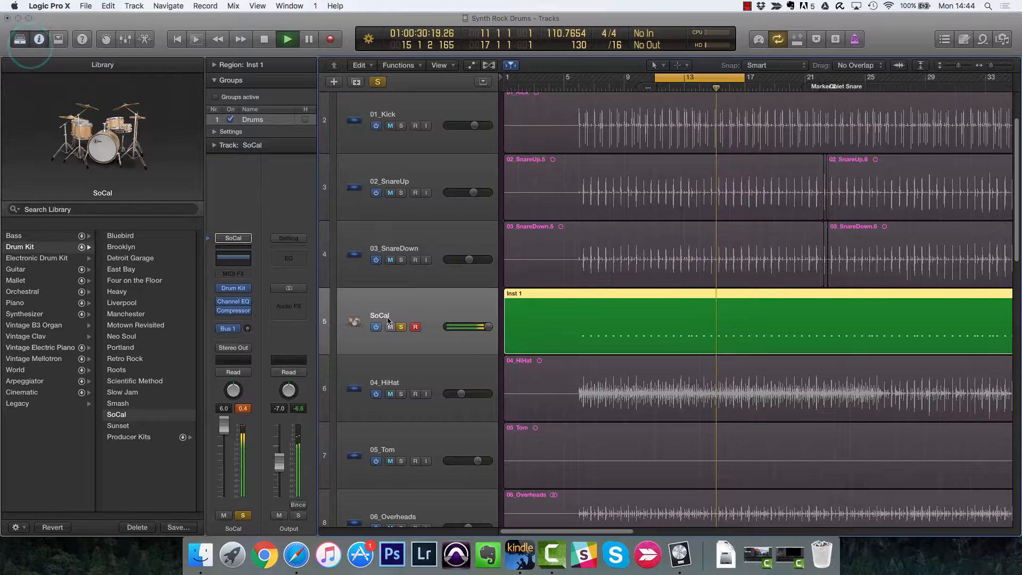
Step: Unsolo the SoCal track, set its volume to 1.4 dB while comparing the mix with it muted and unmuted, and stop playback
click(401, 327)
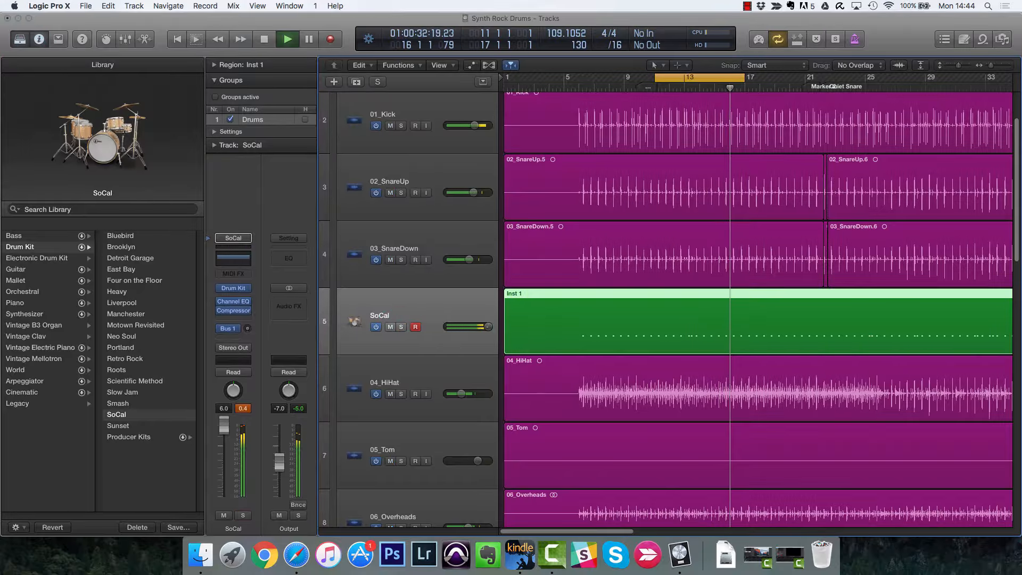
drag(487, 327, 483, 329)
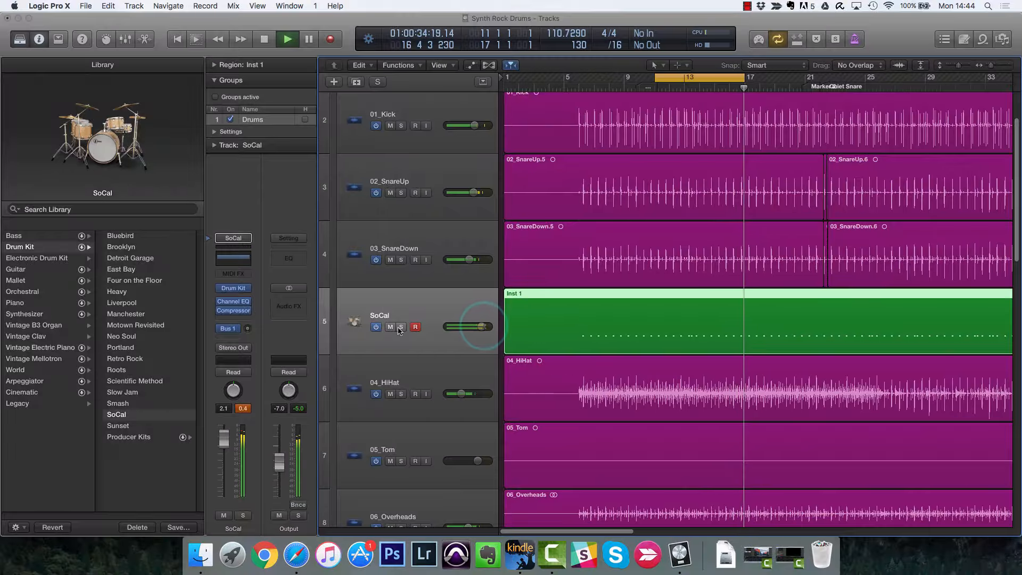
click(390, 327)
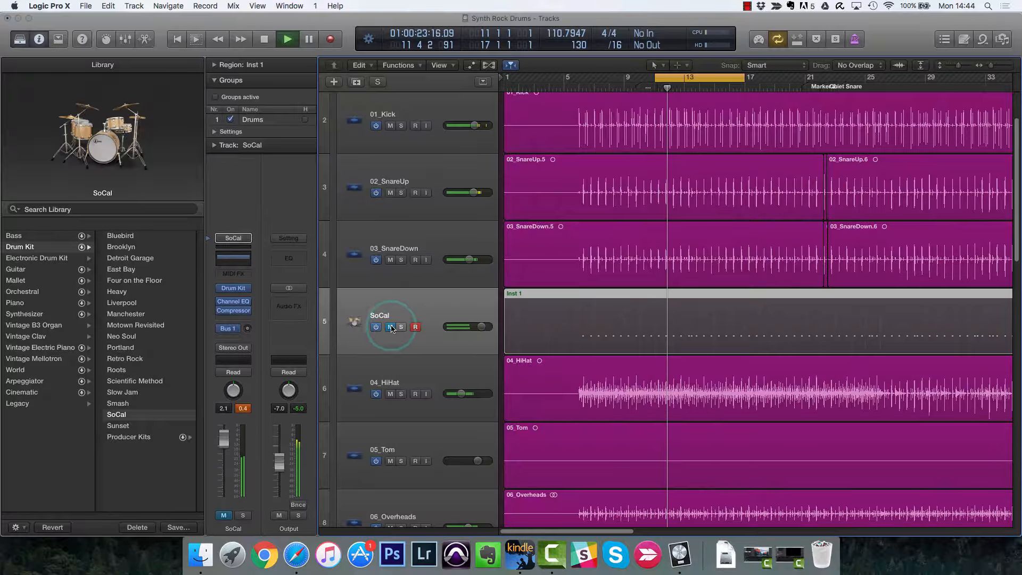
click(391, 327)
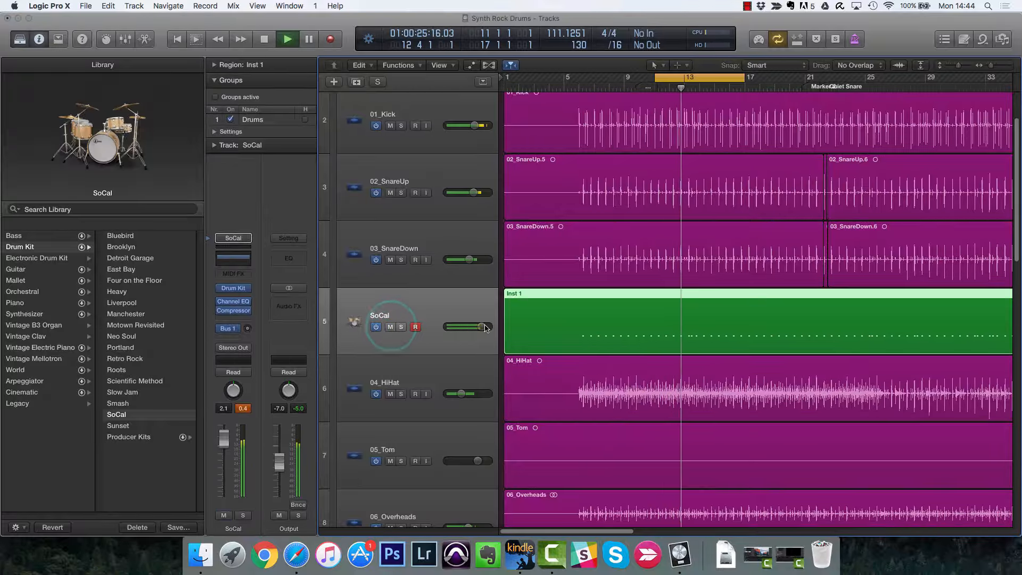
drag(482, 326, 480, 327)
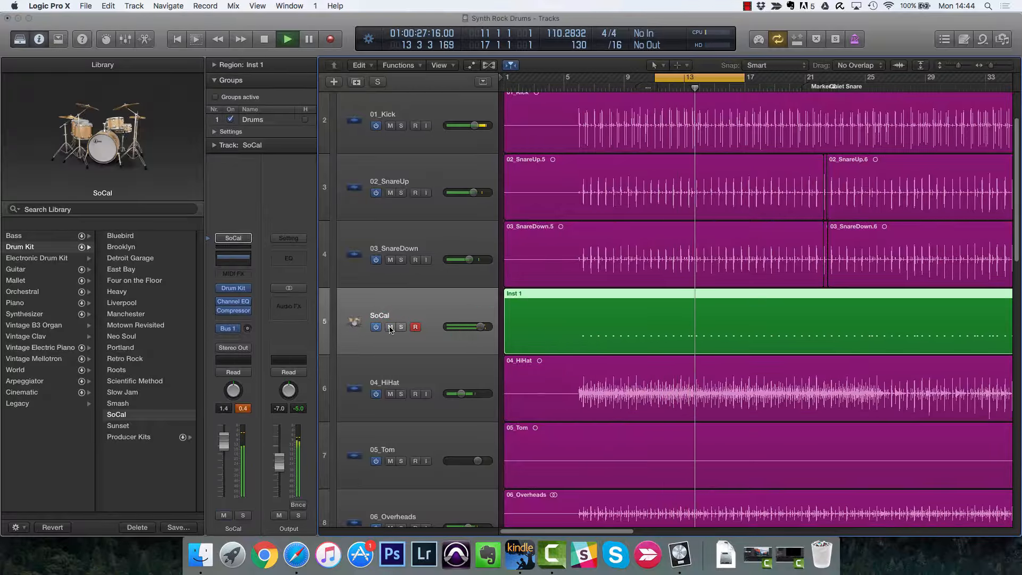
key(space)
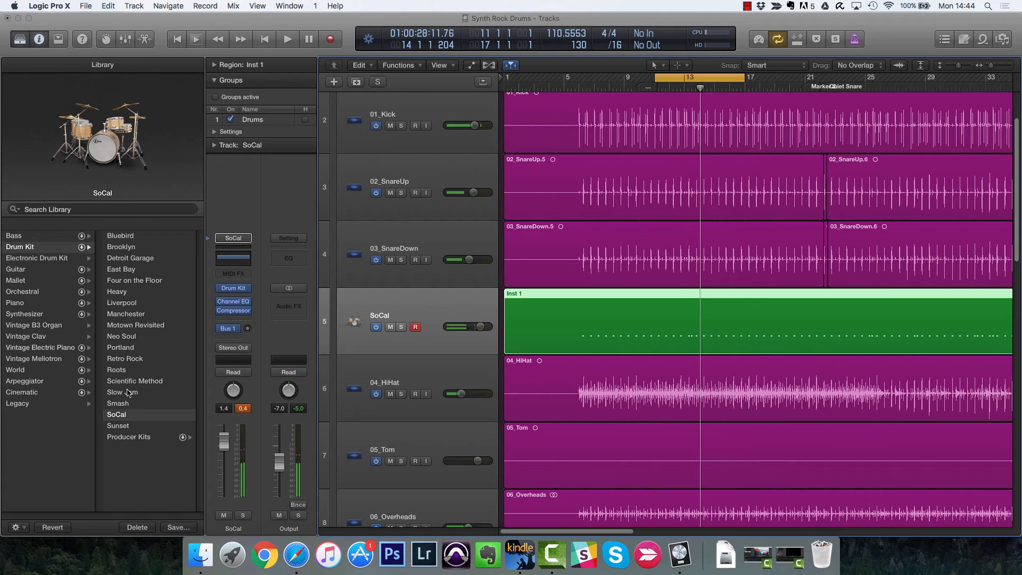
Step: Replace the SoCal patch with the Heavy drum kit patch, audition the track soloed during playback, and unsolo it
click(126, 292)
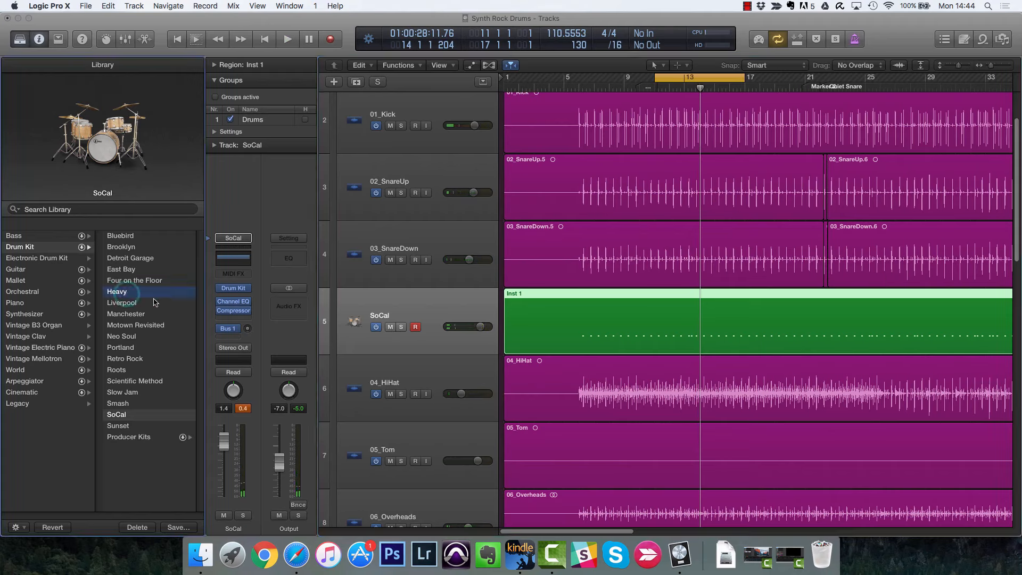
click(402, 327)
key(space)
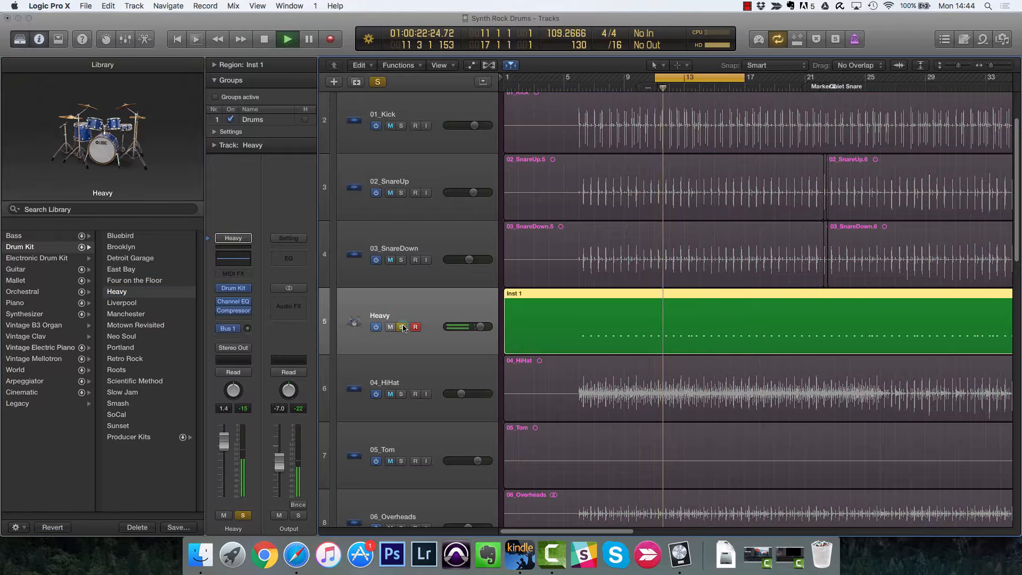
click(402, 327)
Step: Raise the Heavy track's volume to 6.0 dB and the master gain of its Channel EQ to +8.0 dB, and close the plug-in
drag(480, 327, 488, 326)
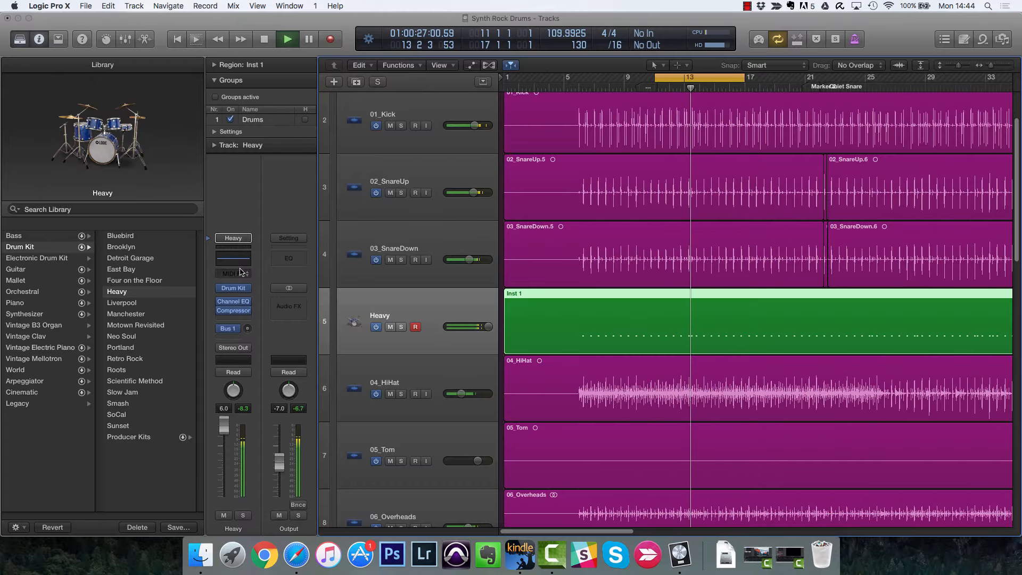
click(232, 302)
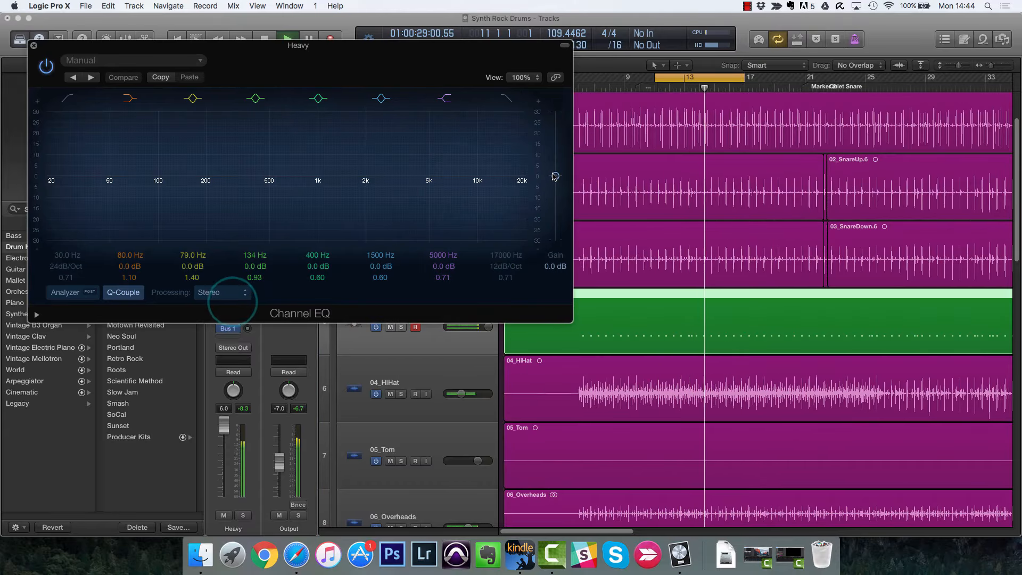
drag(555, 176, 555, 154)
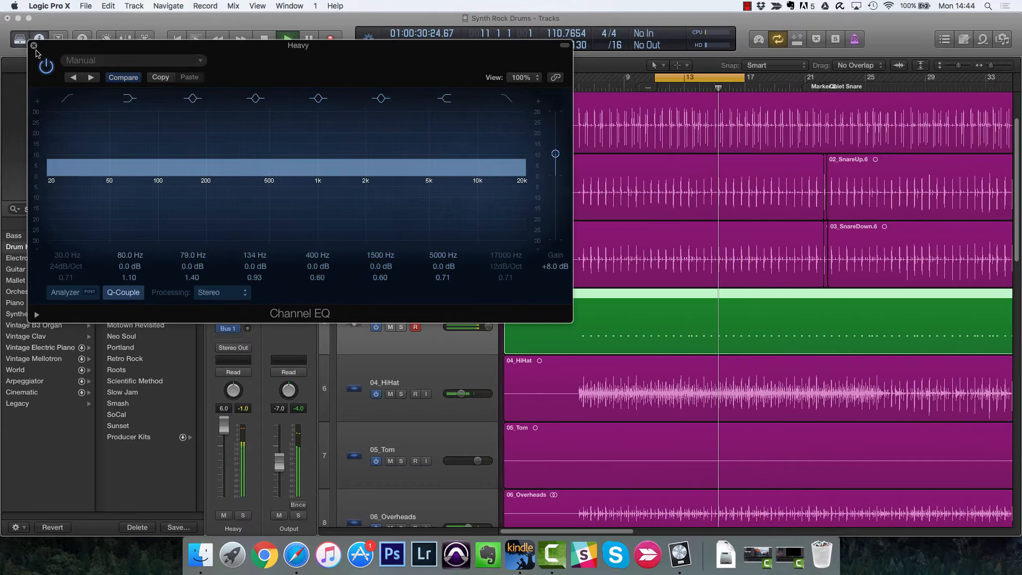
click(34, 45)
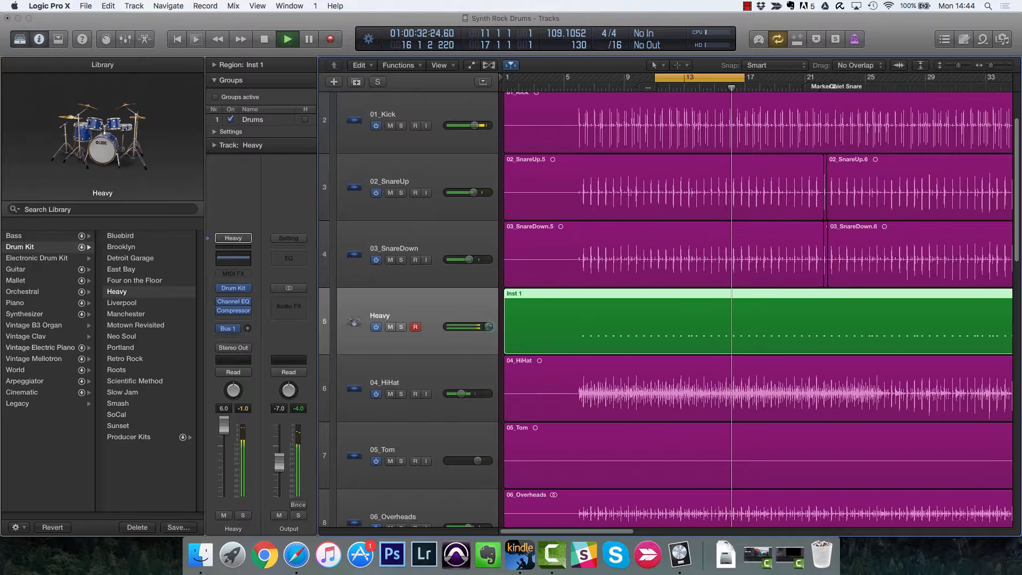
Step: Lower the Heavy track's volume to 4.7 dB, compare the mix with it muted, then stop playback and unmute it
drag(482, 328, 481, 333)
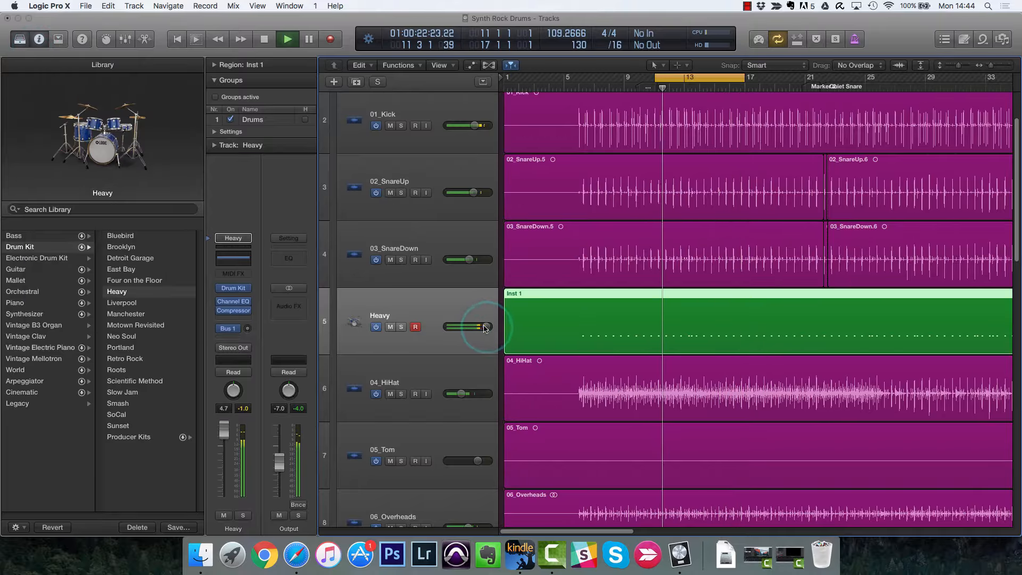
click(390, 326)
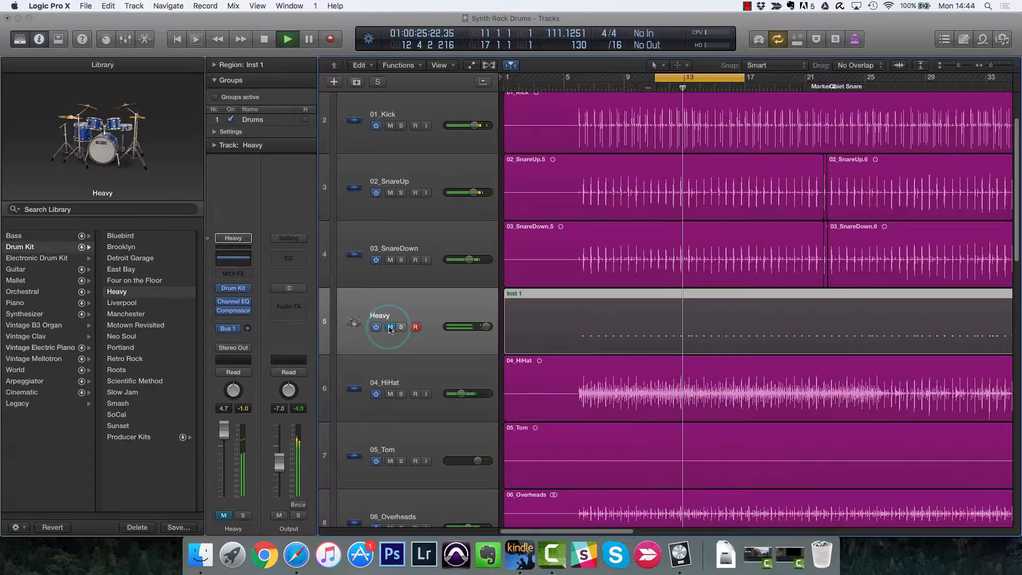
key(space)
click(389, 327)
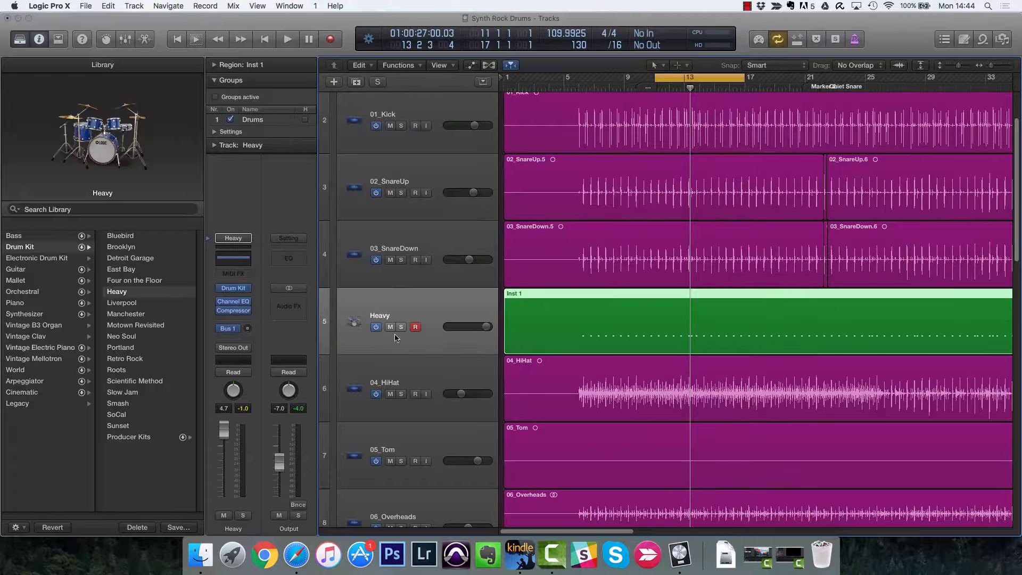
scroll(446, 373, down, 3)
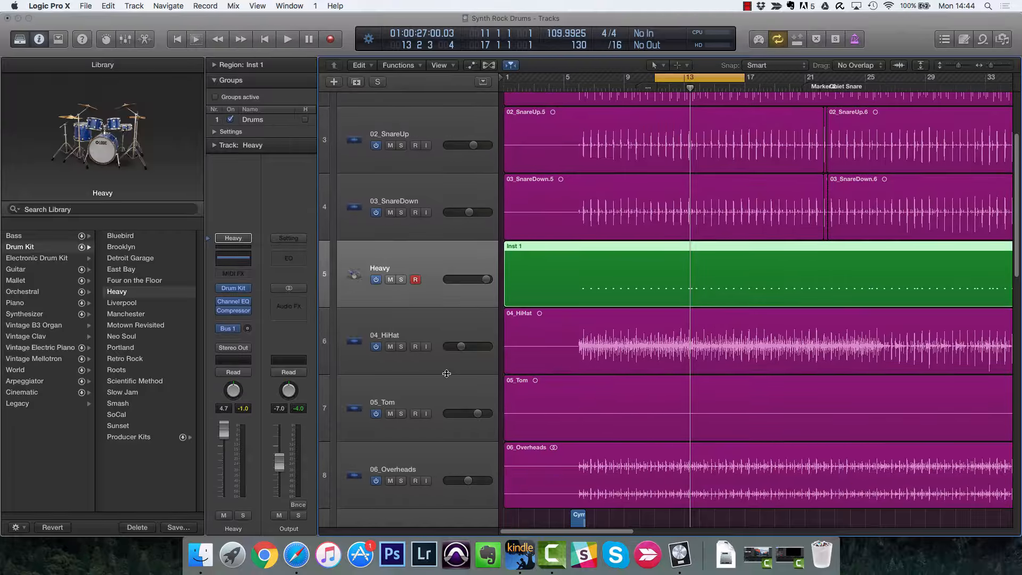
scroll(446, 373, down, 2)
scroll(446, 376, up, 6)
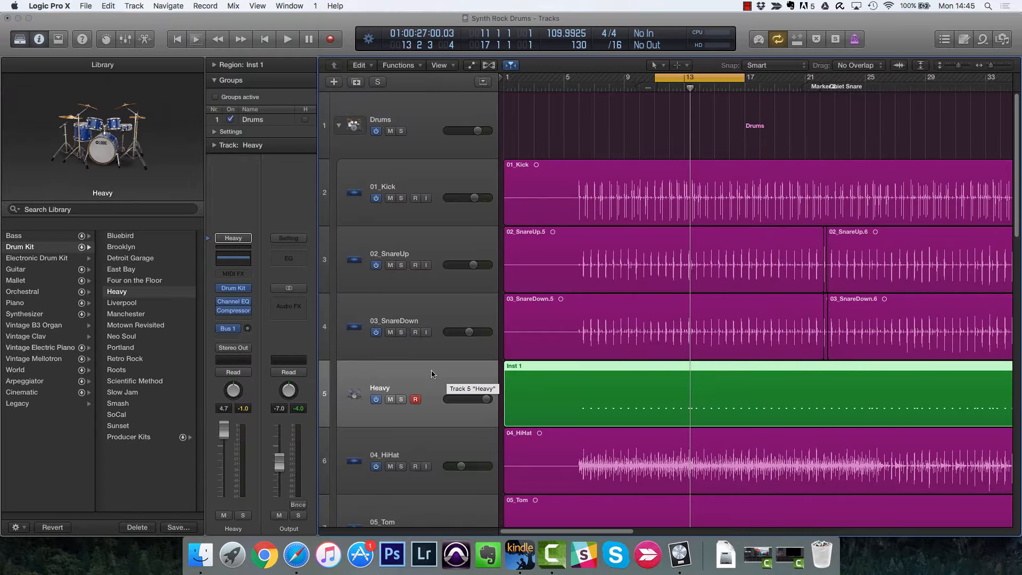
scroll(432, 373, down, 3)
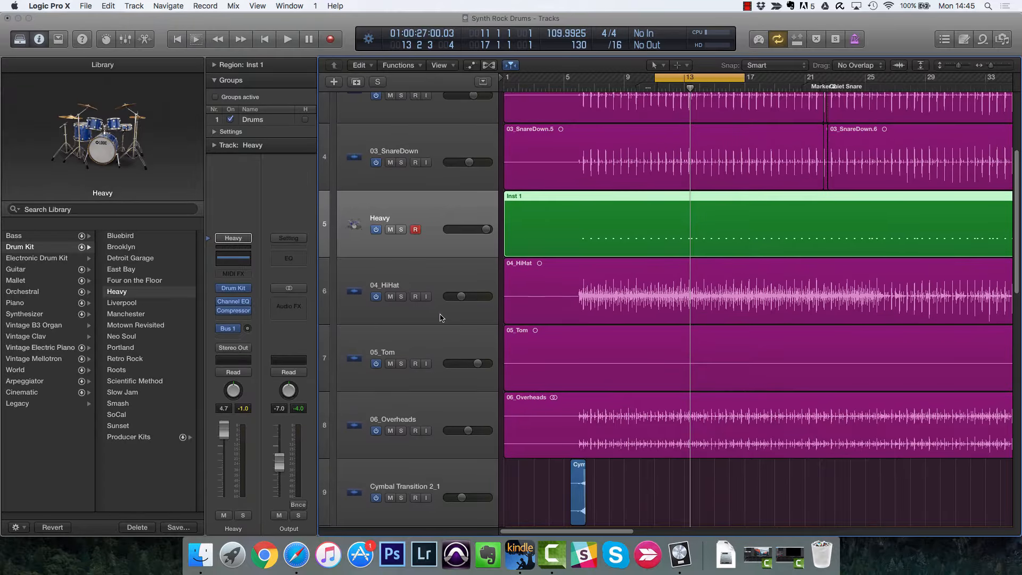
click(135, 5)
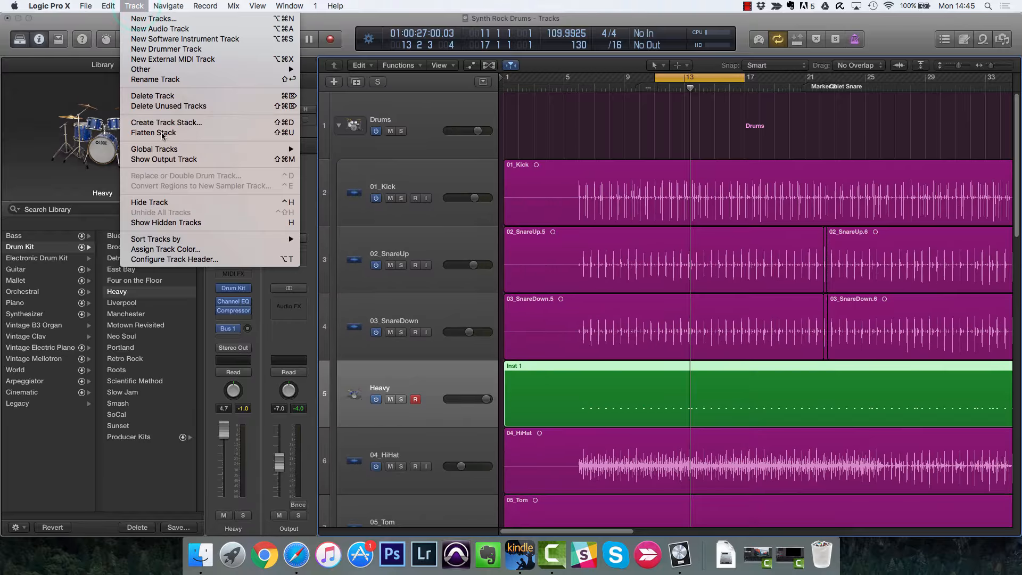
click(134, 6)
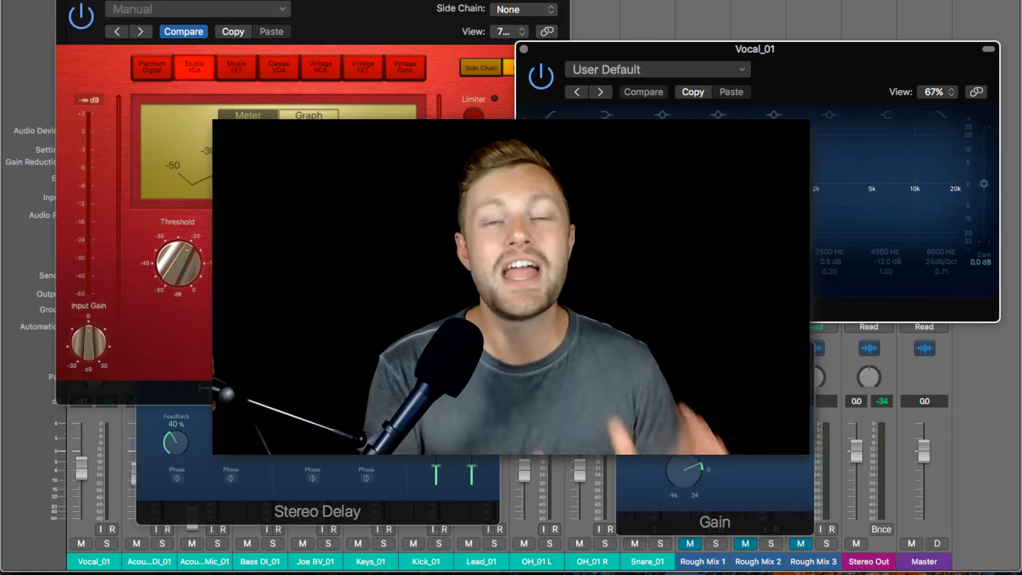